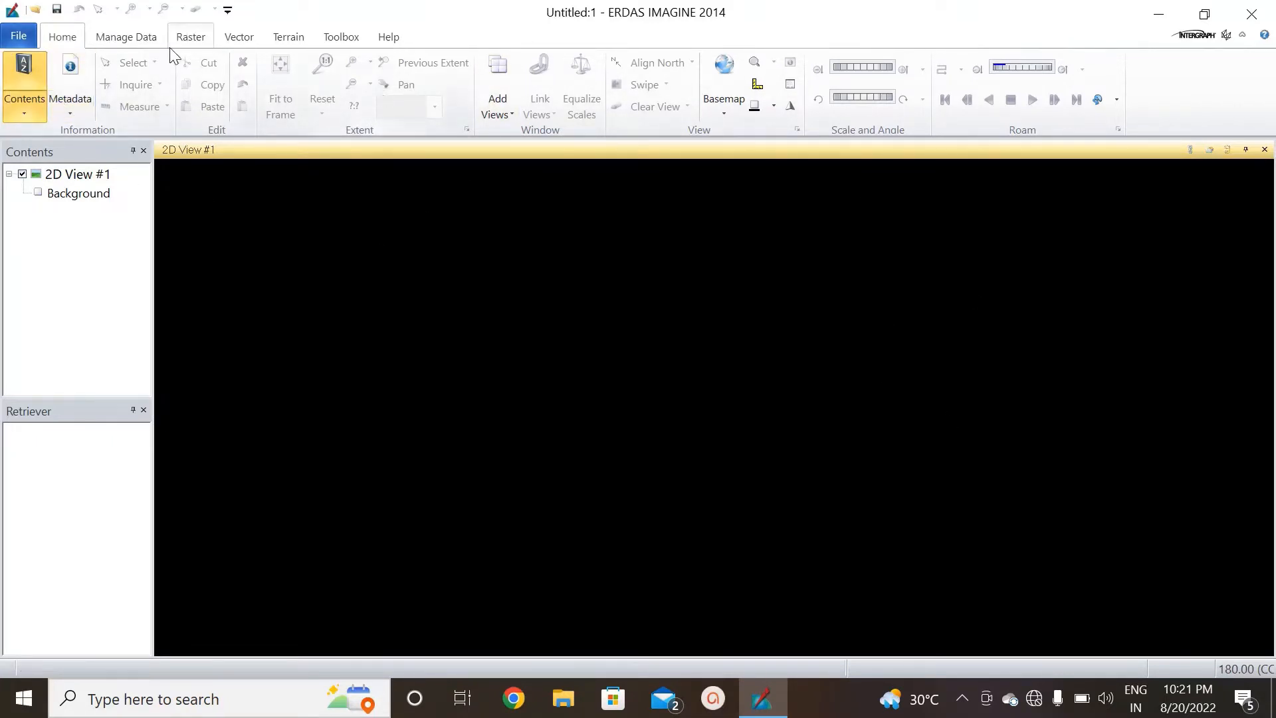
left_click(124, 38)
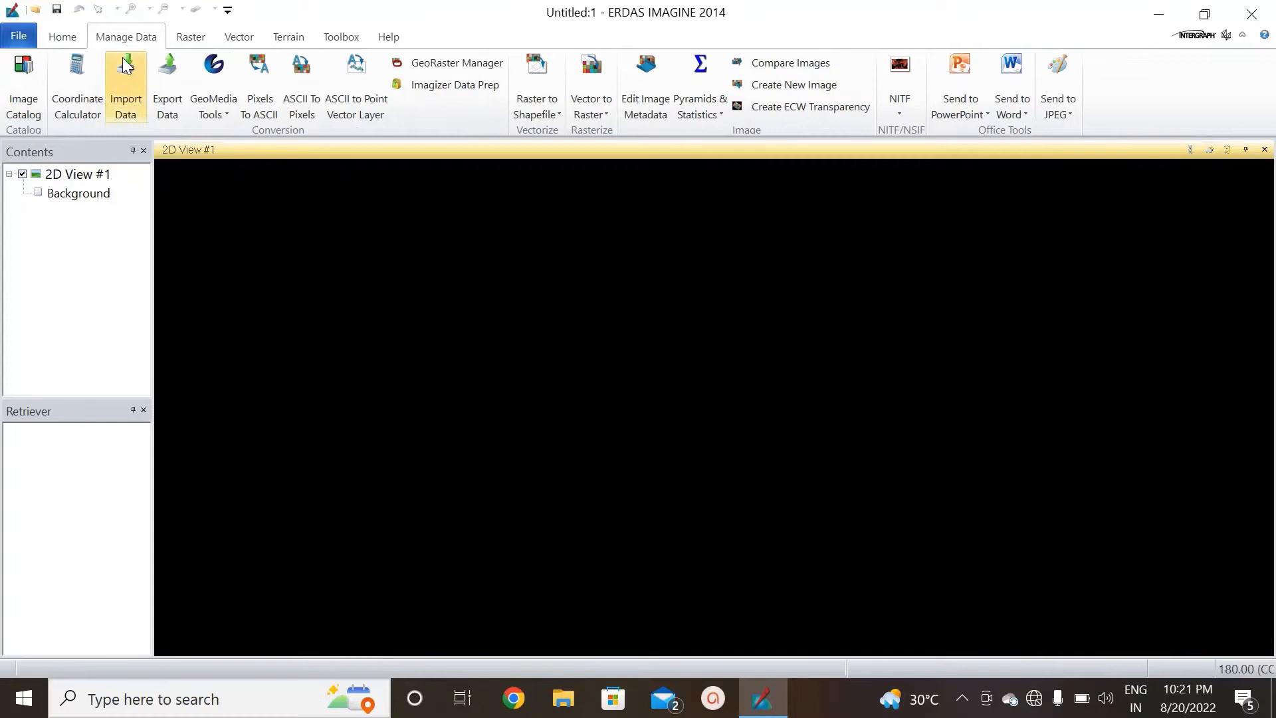
left_click(191, 38)
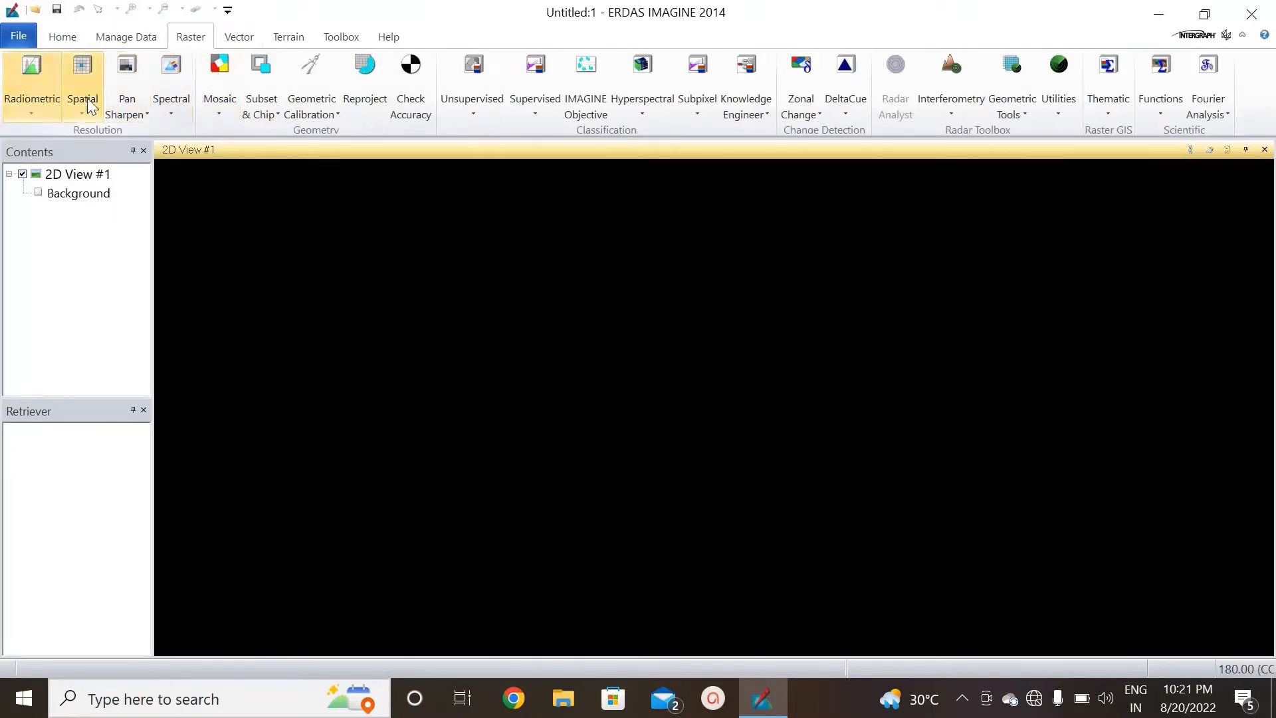
left_click(251, 36)
left_click(341, 37)
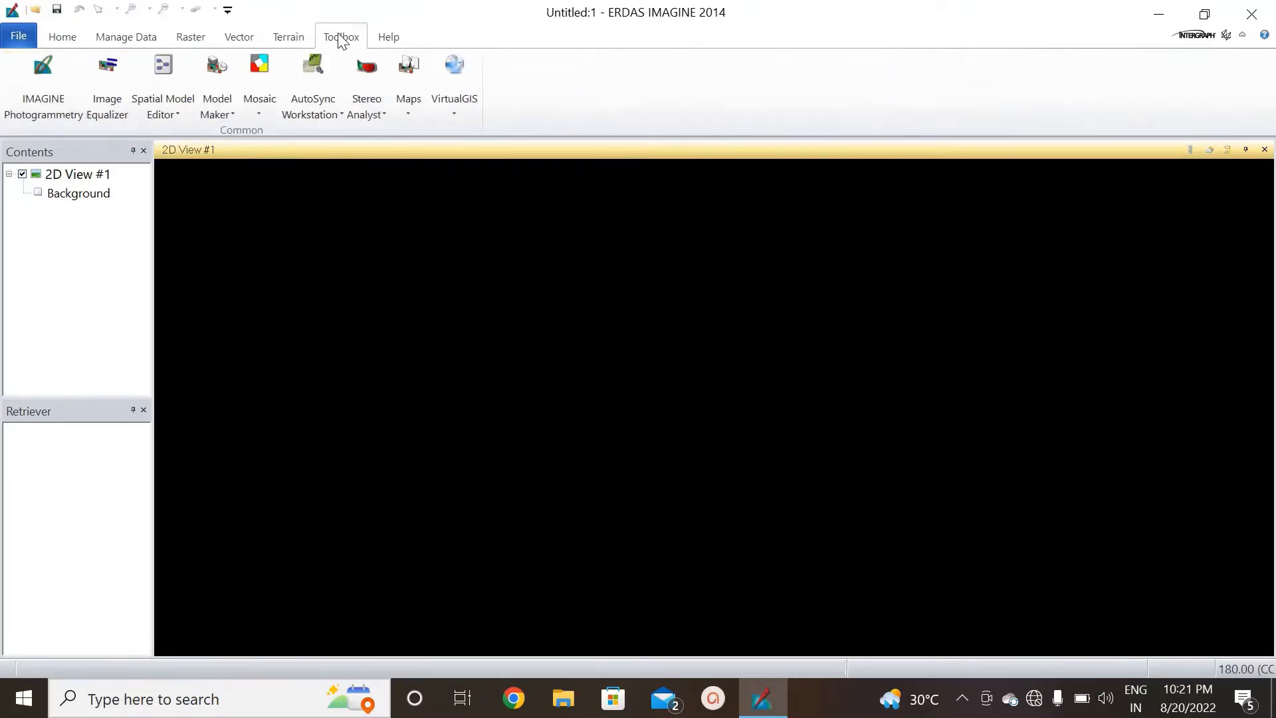
left_click(67, 39)
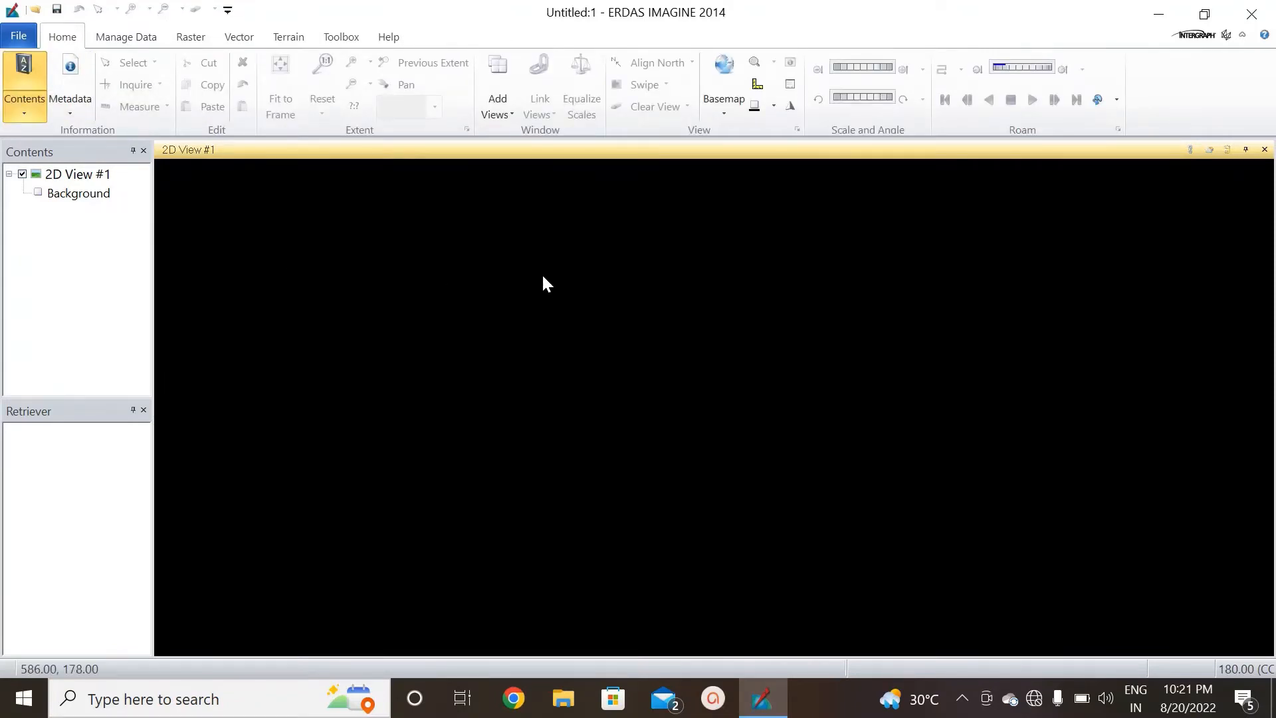
Start opening a raster layer in the empty 2D view and browse to the folder l3g45h0427nov09 t1 inside remote seinsing.
right_click(612, 309)
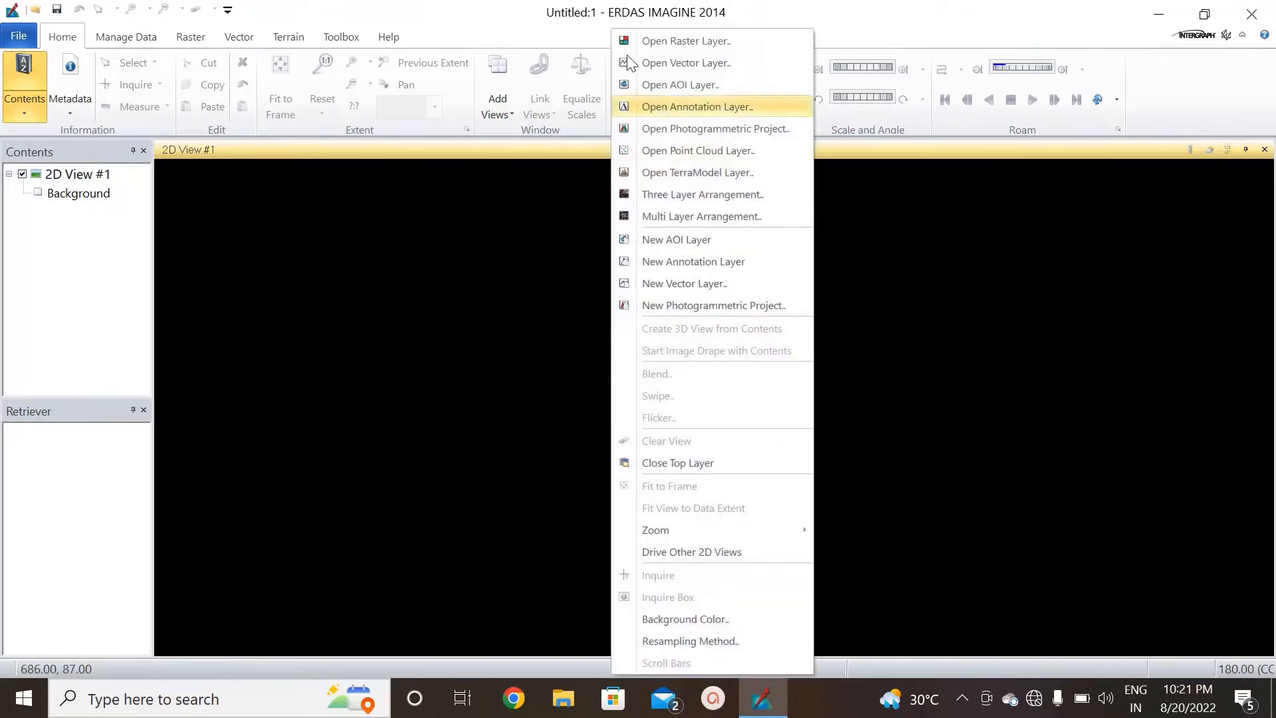
left_click(686, 41)
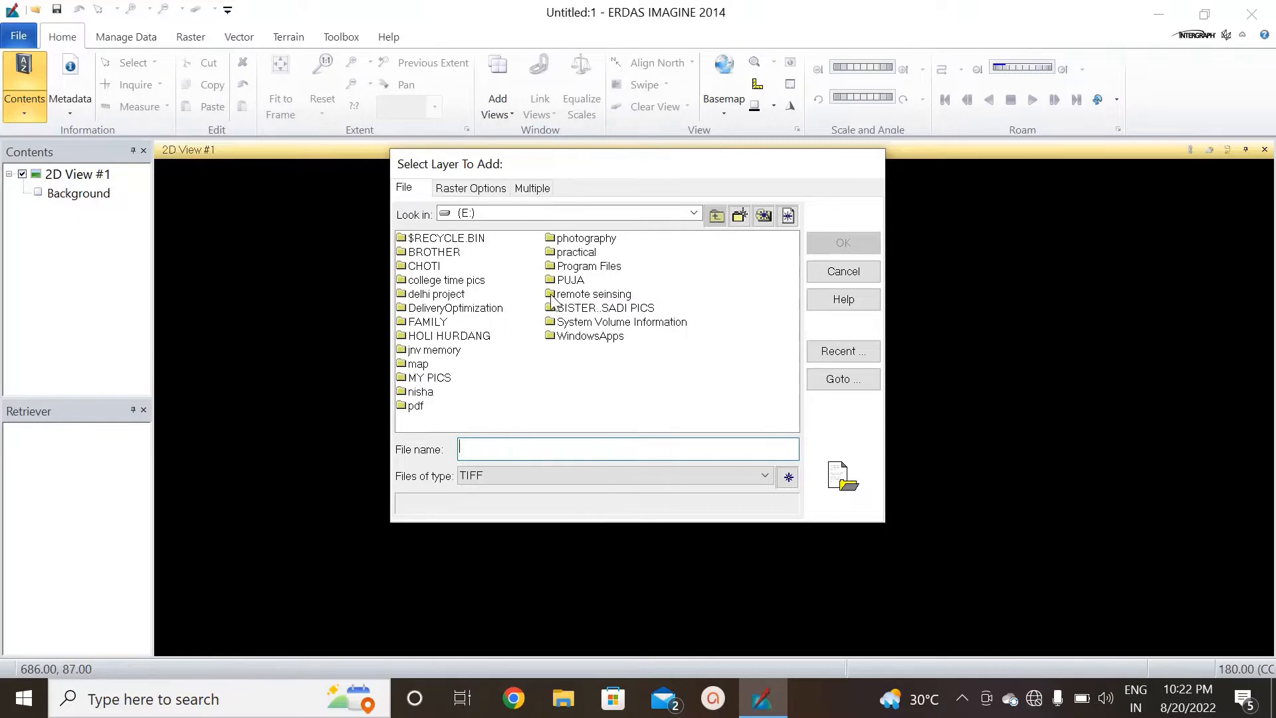
double_click(591, 295)
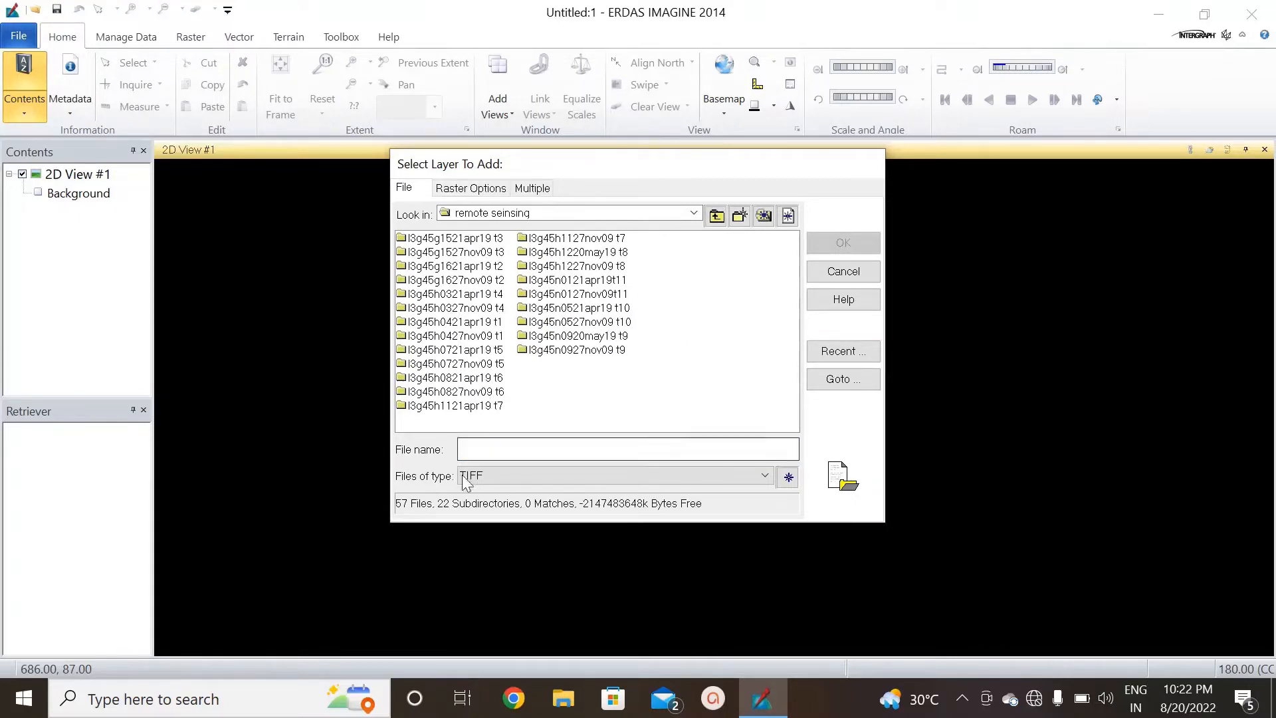
left_click(767, 480)
left_click(767, 480)
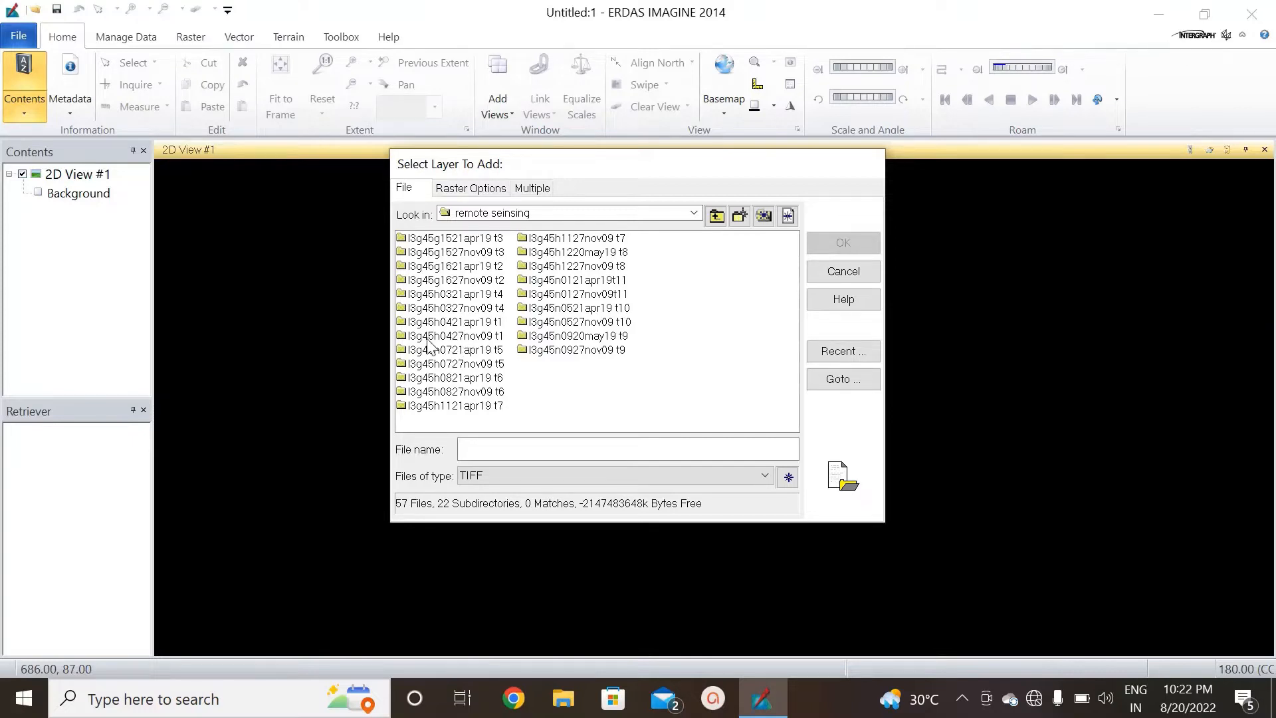
double_click(470, 336)
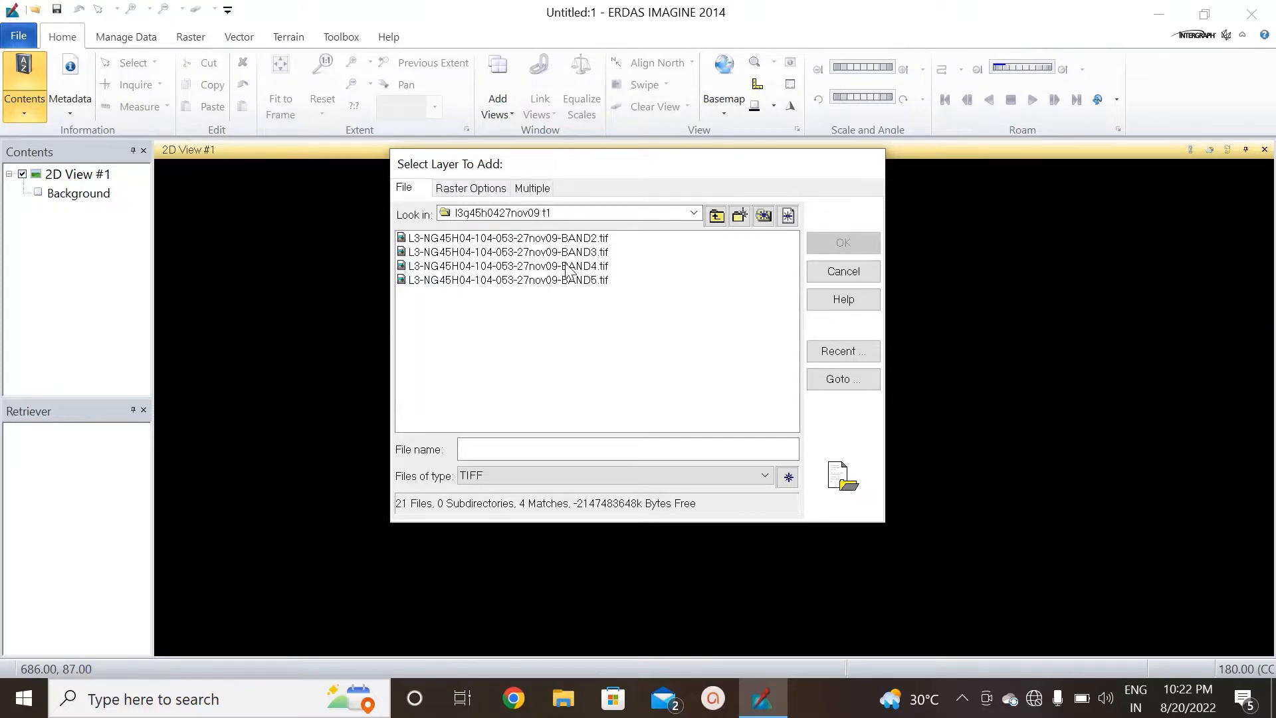
Load the four TIFF files BAND2 to BAND5 into the 2D view and fit the imagery to the frame.
left_click(760, 476)
left_click(564, 382)
left_click_drag(625, 294, 585, 238)
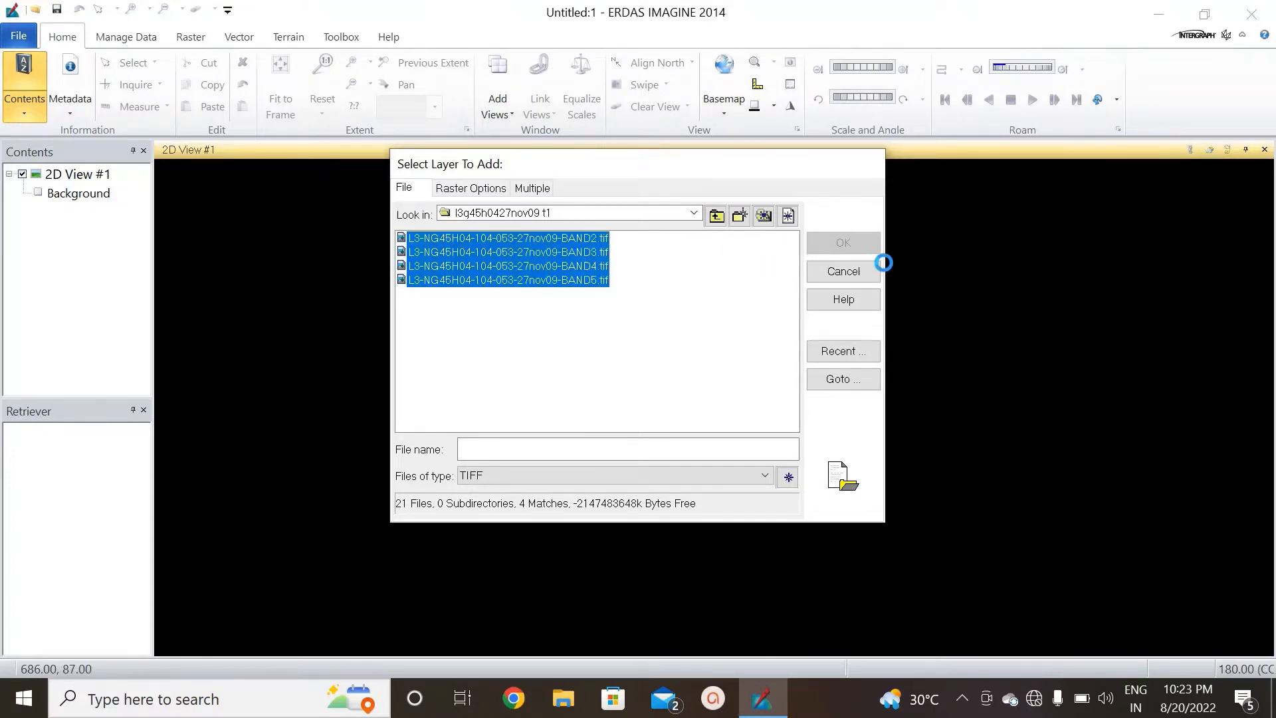
left_click(843, 244)
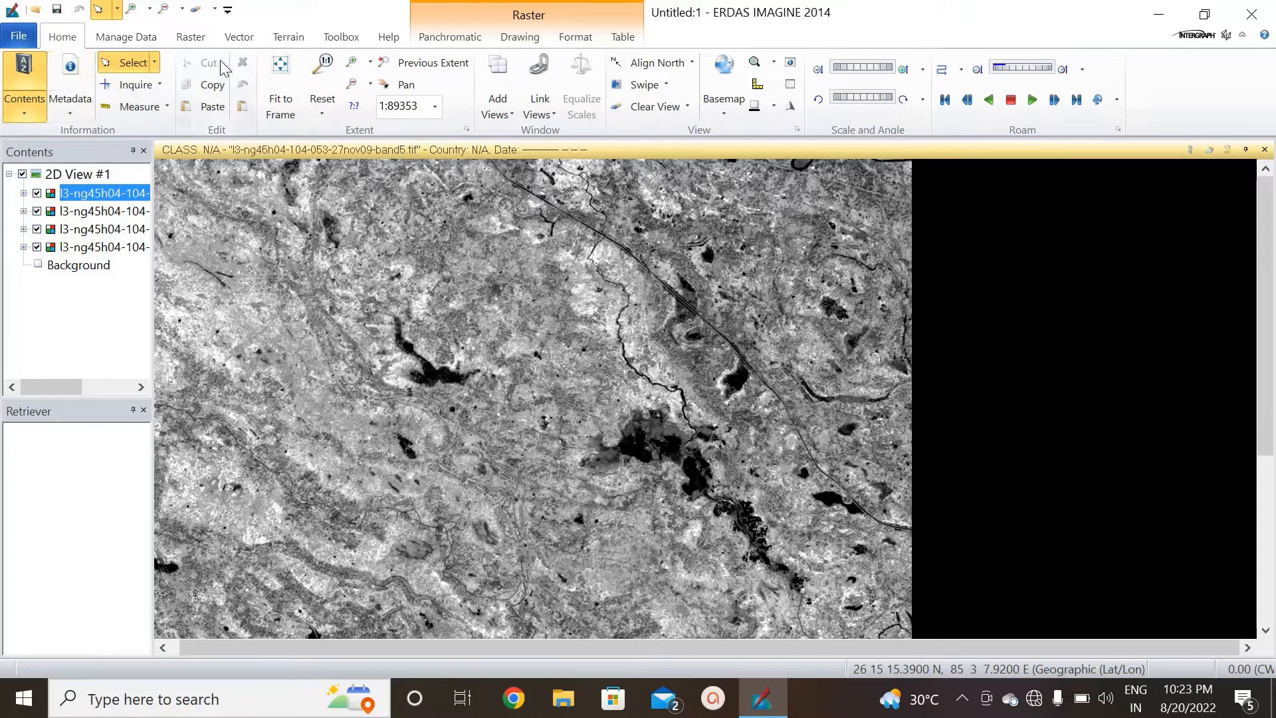
left_click(285, 87)
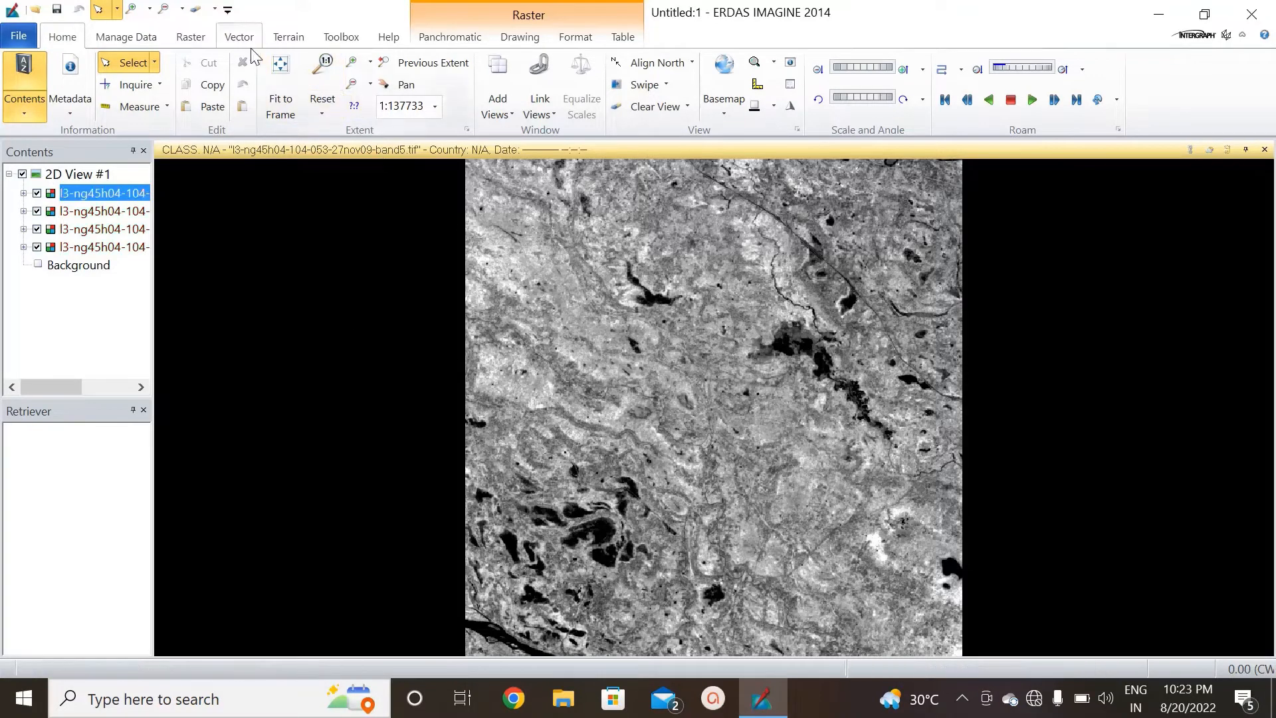
Start a Layer Stack and add the 27nov09 band5 TIFF as the first input layer.
left_click(191, 38)
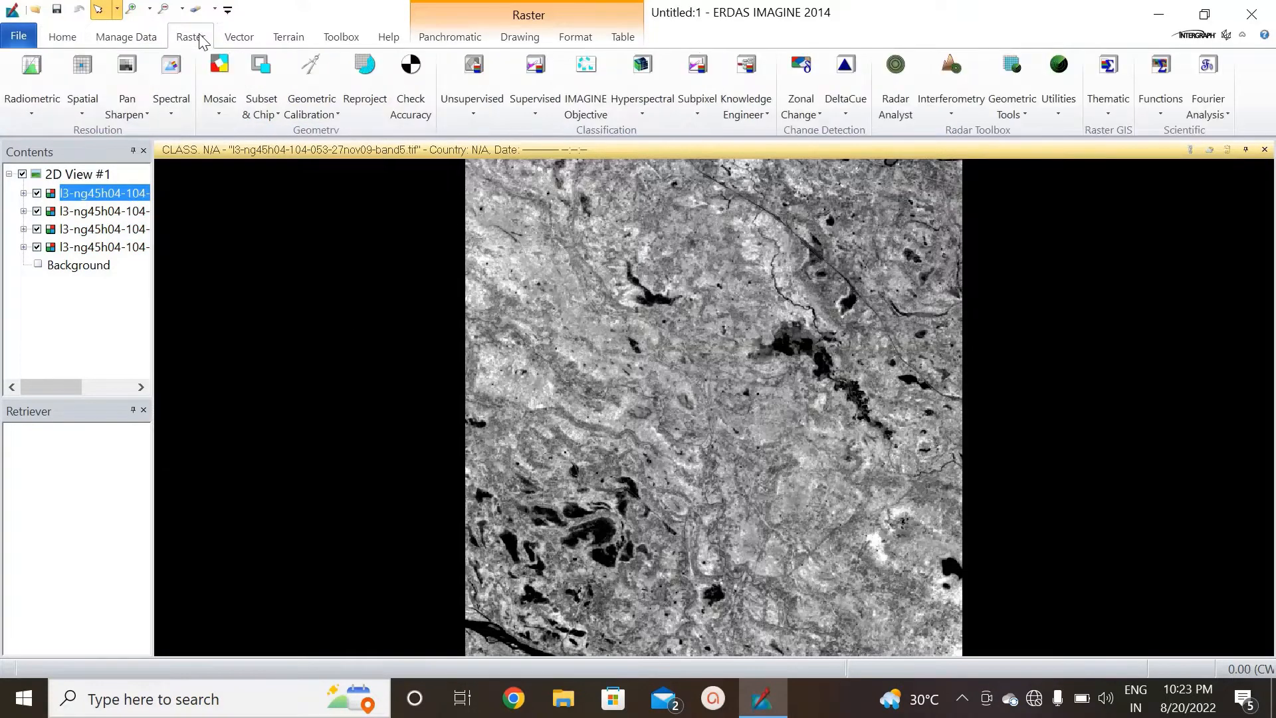
left_click(177, 111)
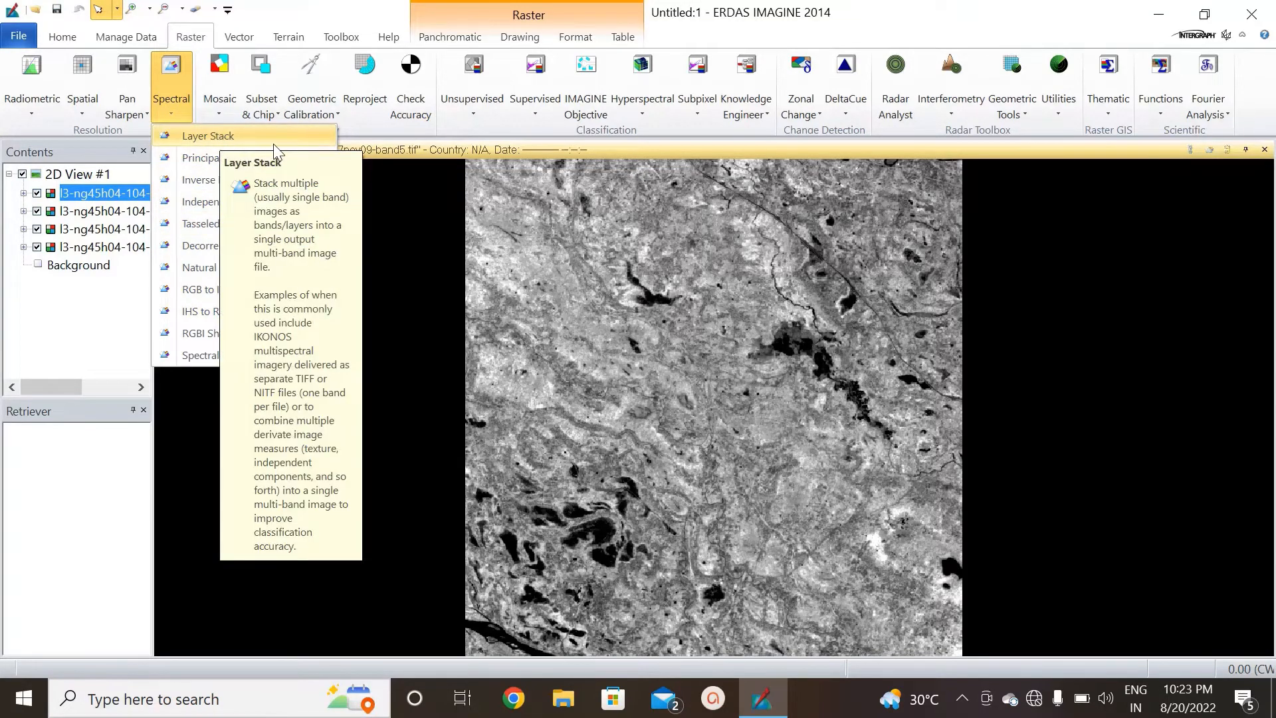
left_click(211, 140)
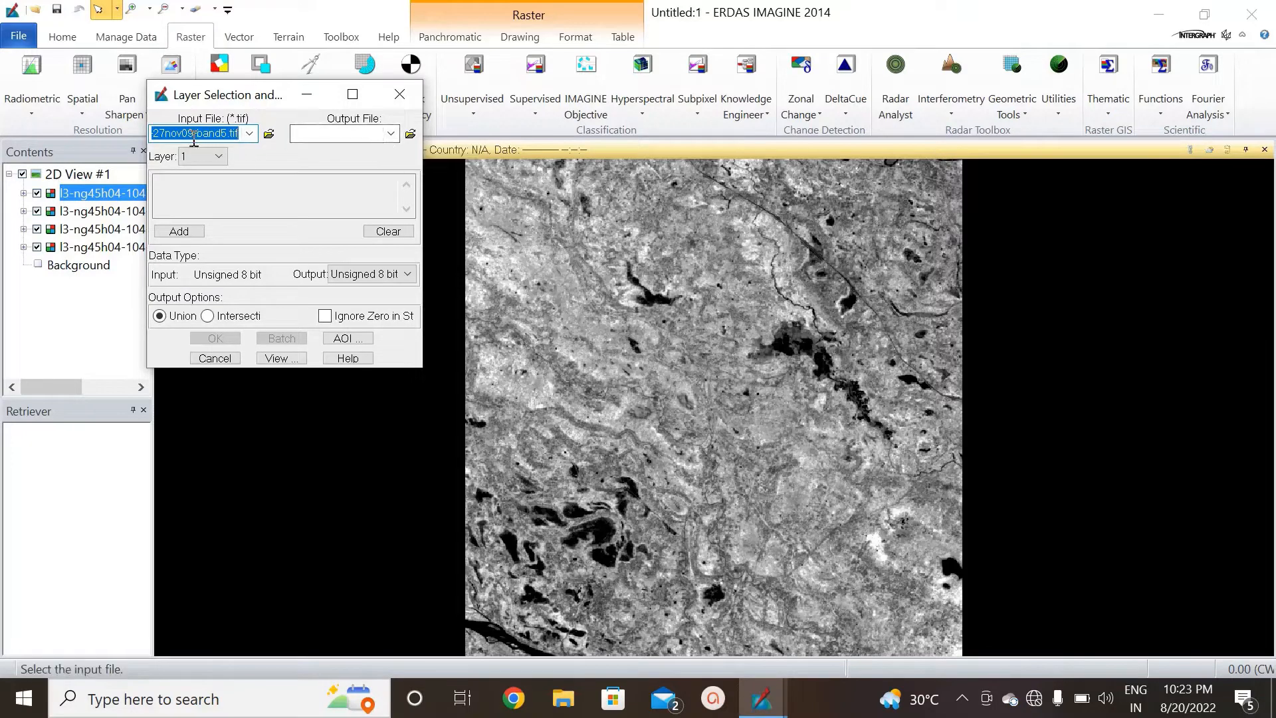
left_click(185, 232)
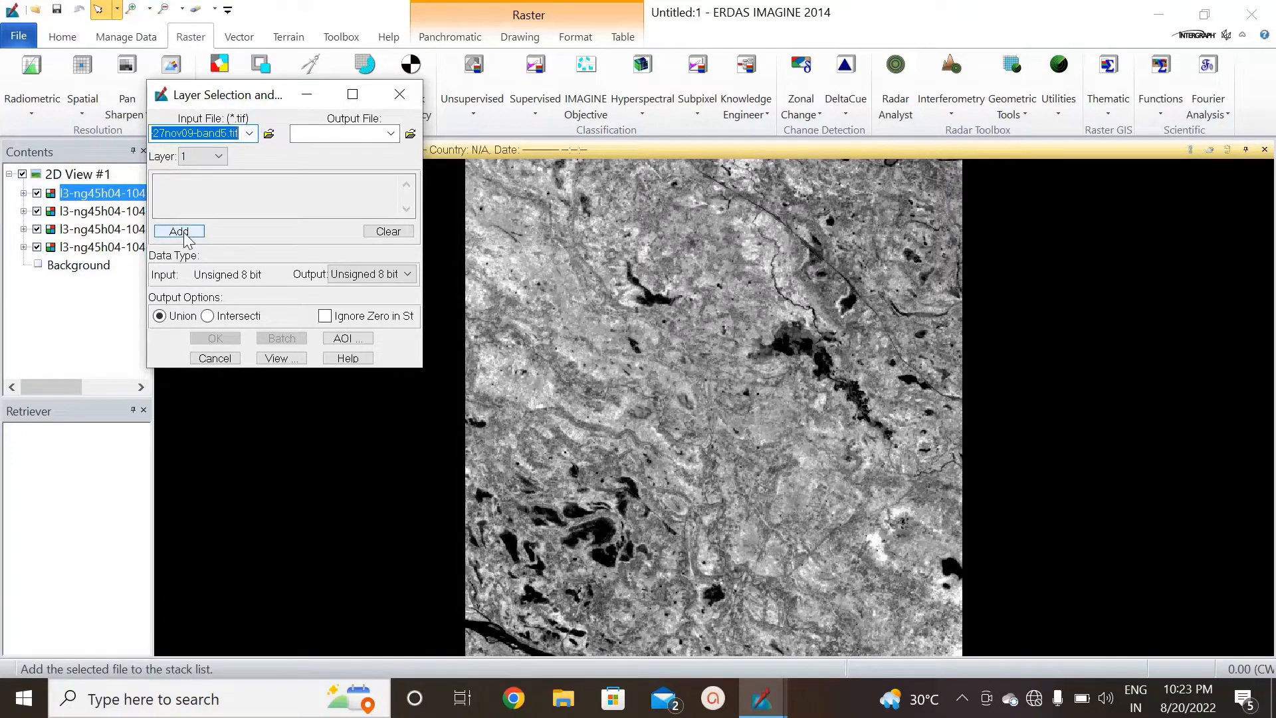
left_click(269, 134)
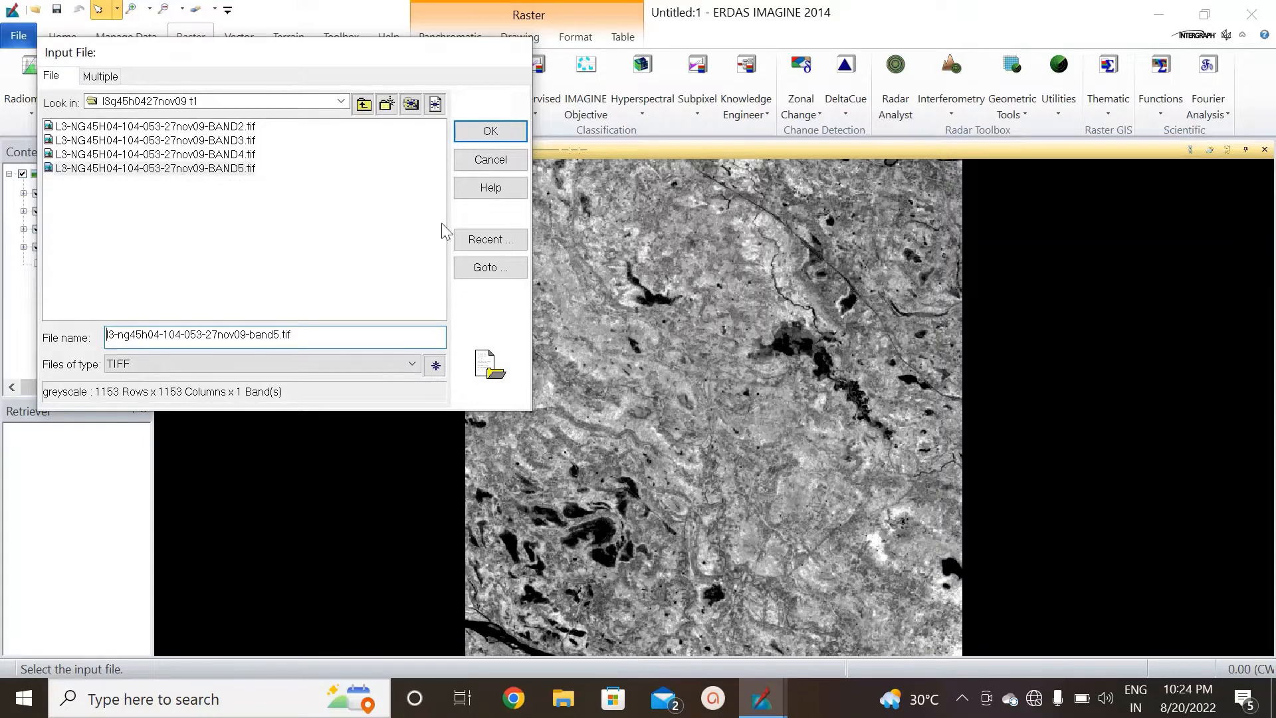
left_click(499, 160)
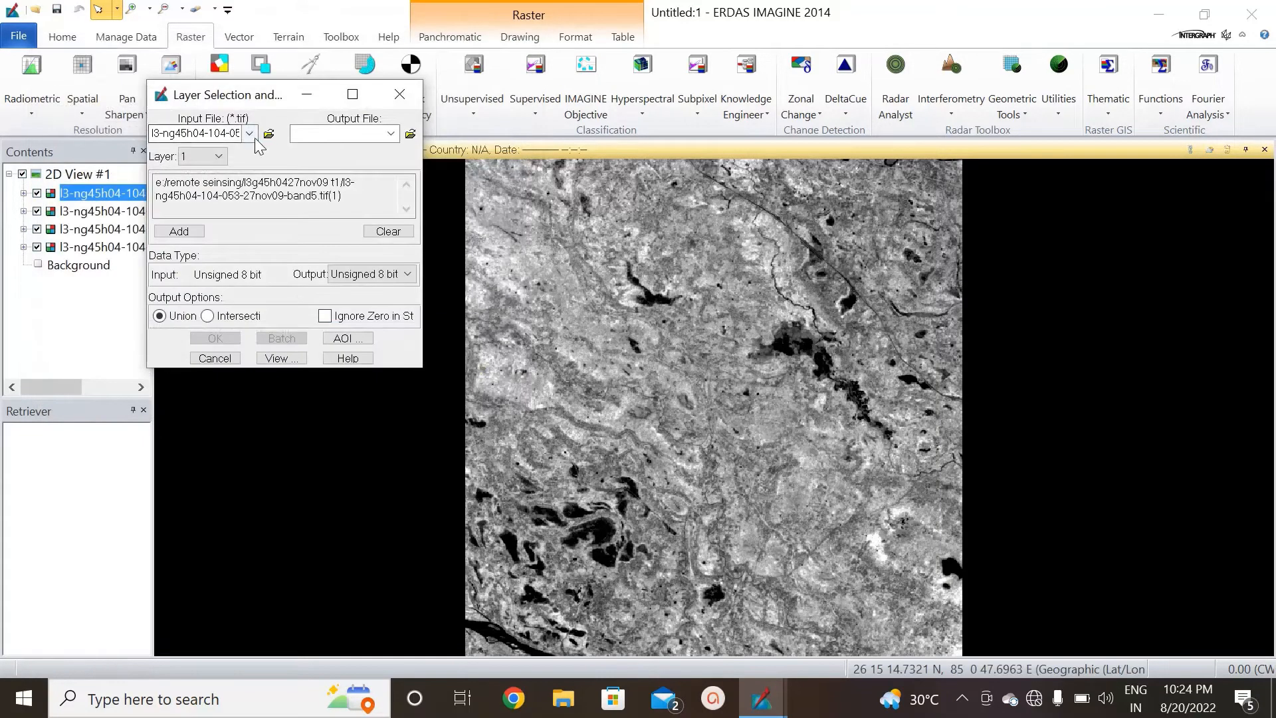
Add the 27nov09 band4, band3 and band2 TIFF files to the stack list in that order.
left_click(250, 133)
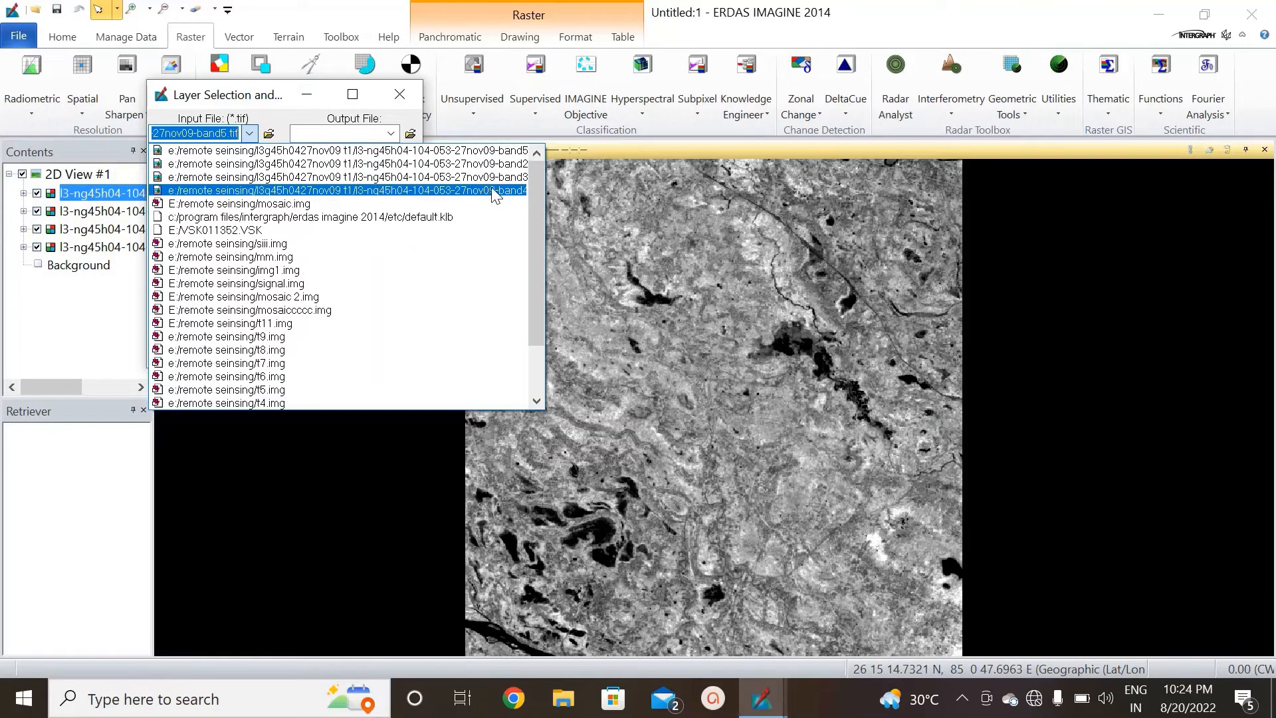
left_click(498, 191)
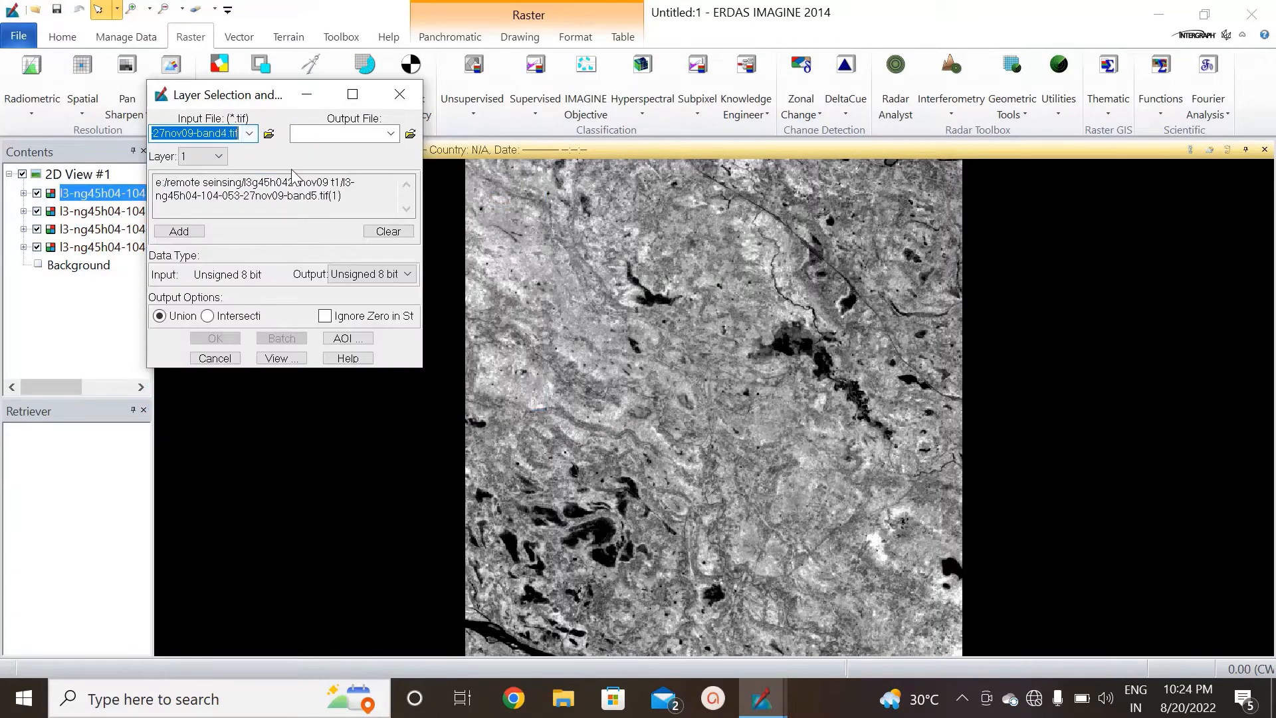
left_click(189, 232)
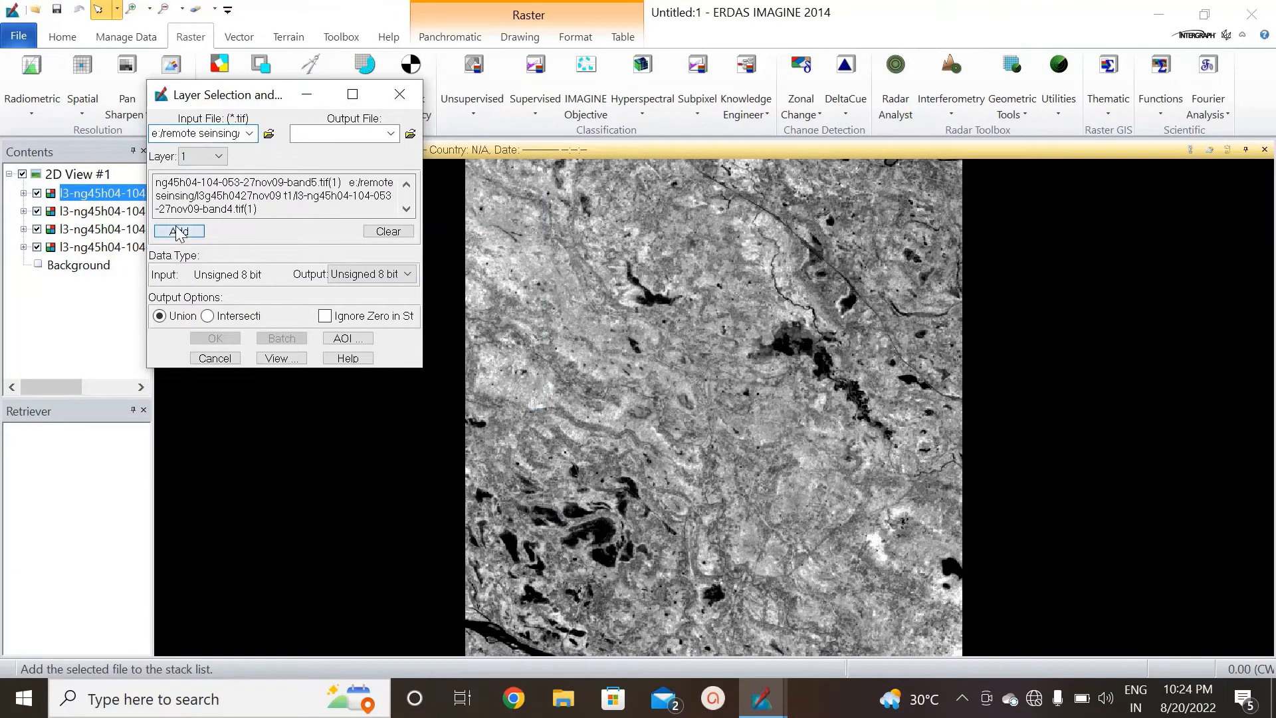
left_click(249, 133)
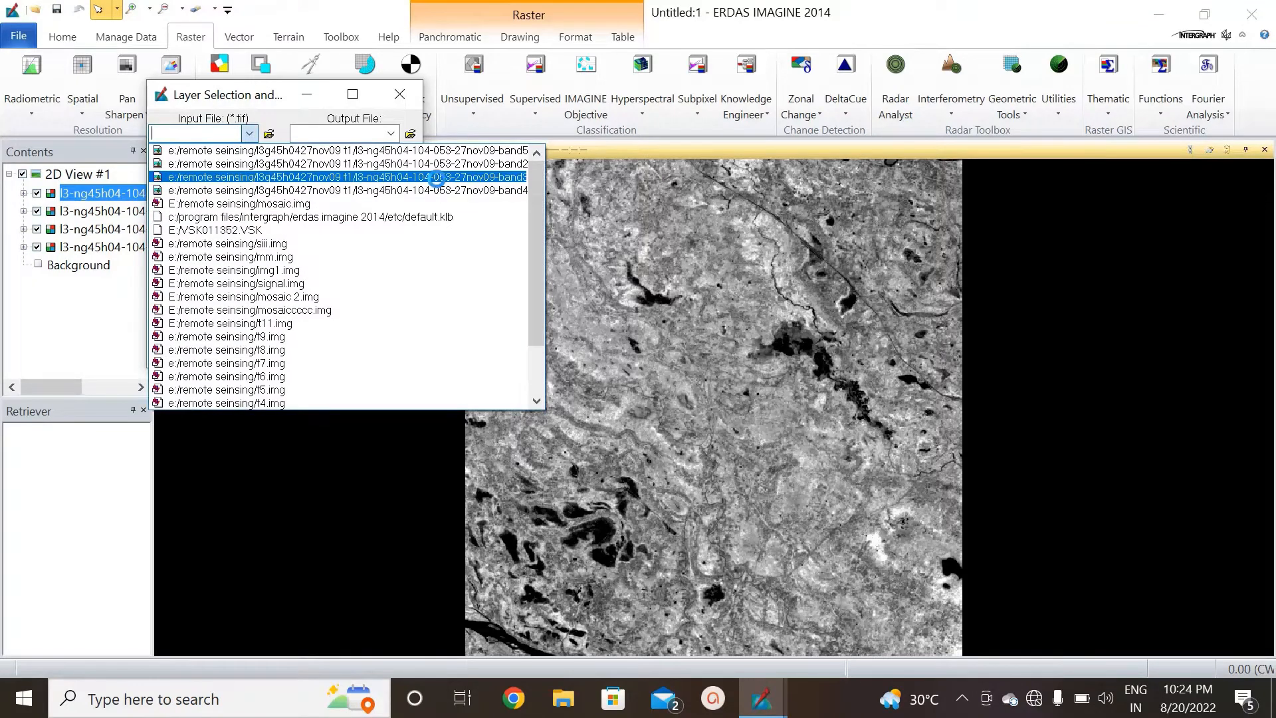
left_click(437, 178)
left_click(179, 231)
left_click(249, 133)
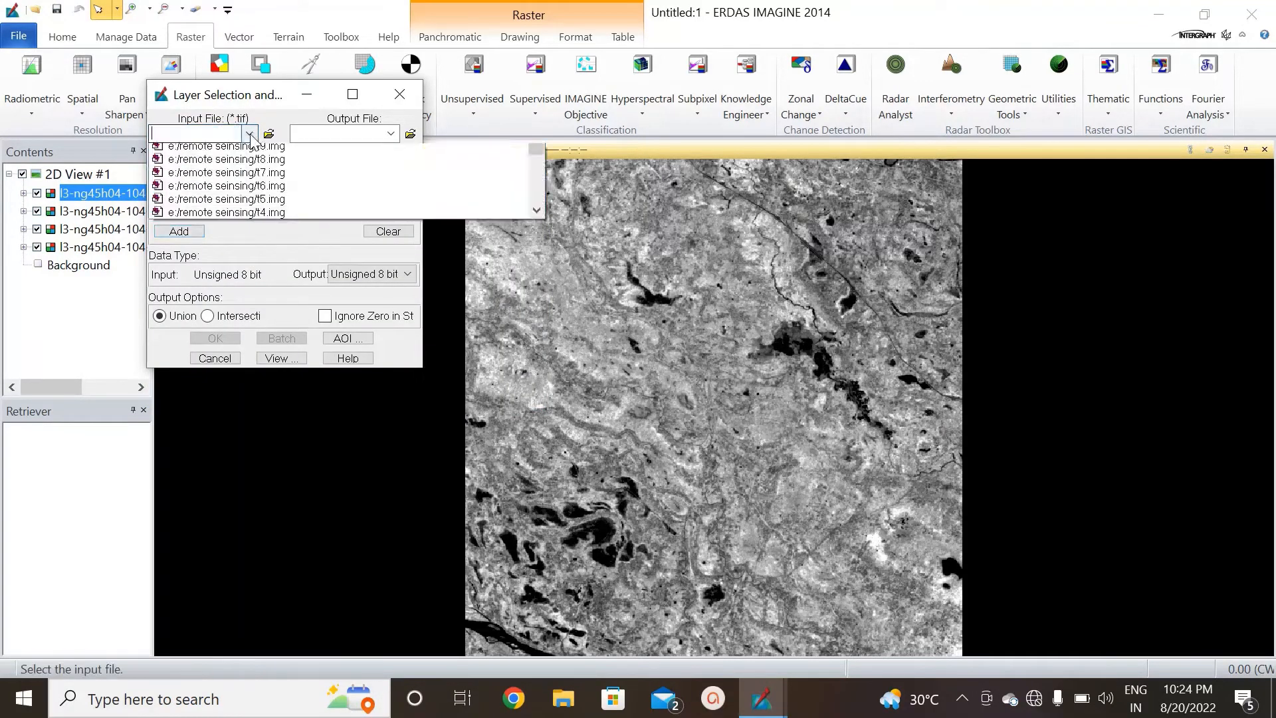
left_click(363, 176)
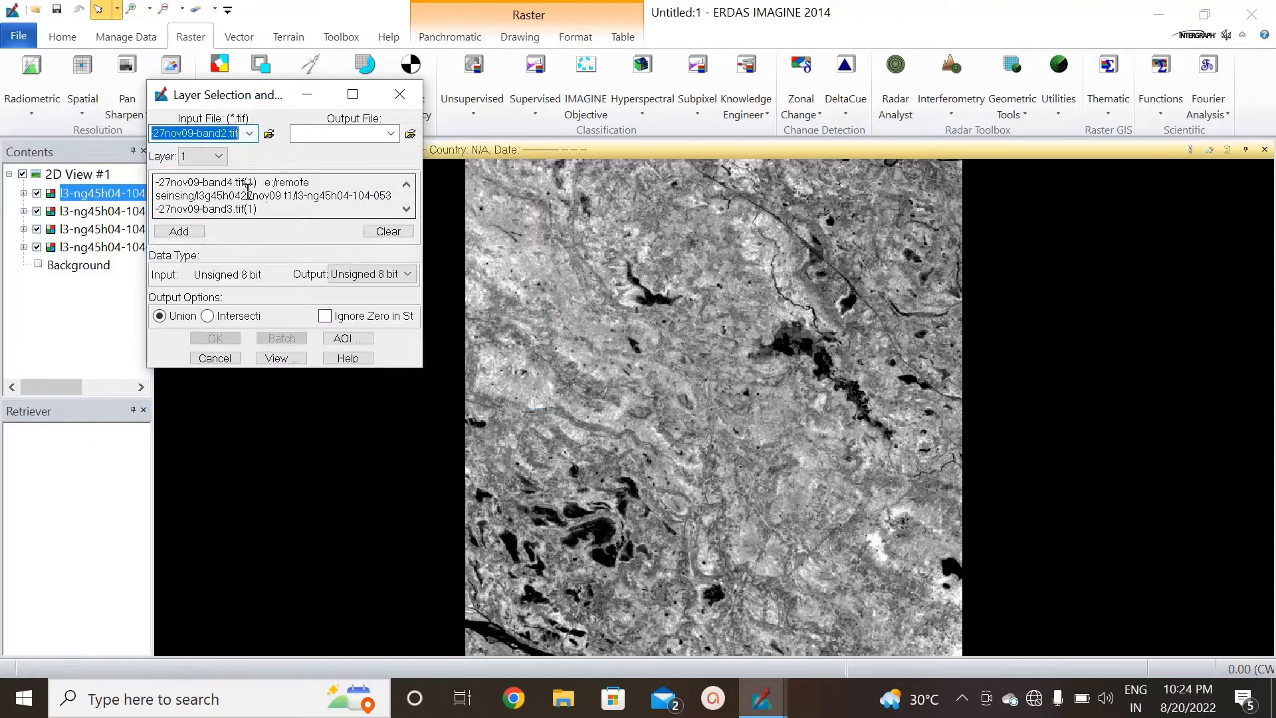
left_click(179, 231)
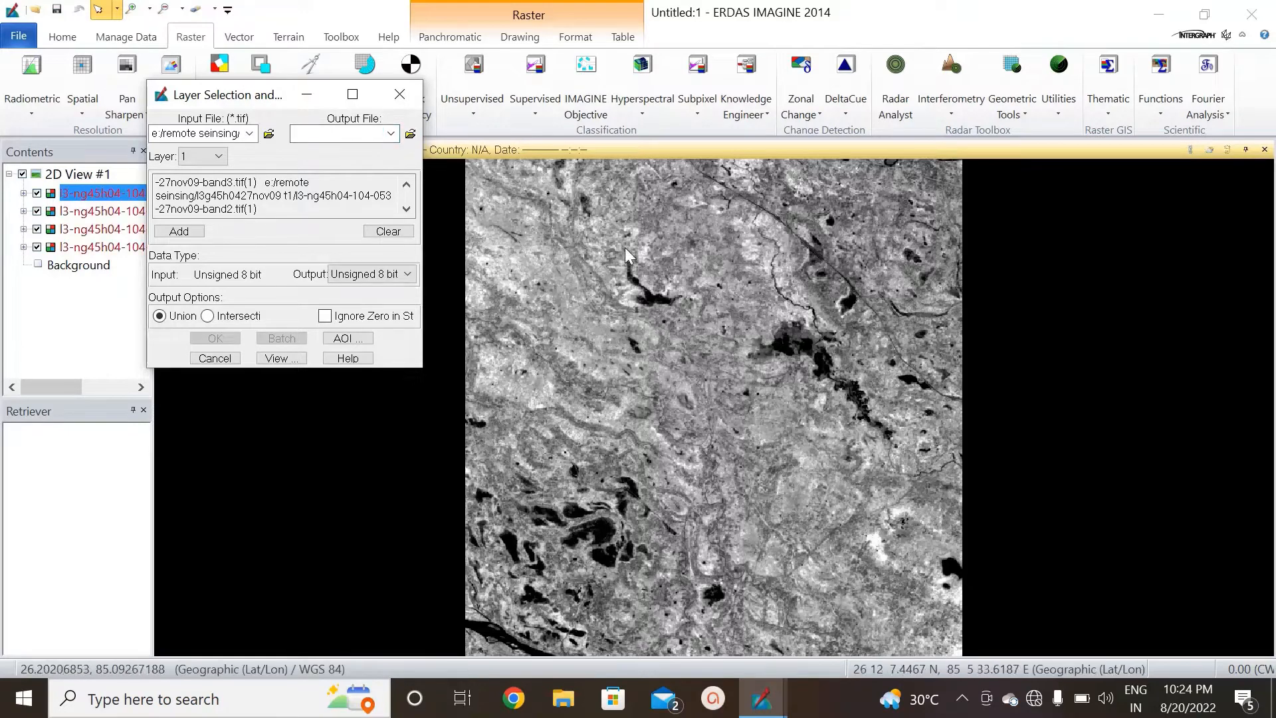
Set the stack output to an IMAGINE Image named t1(09) in the remote seinsing folder, run it and close the process list.
left_click(410, 134)
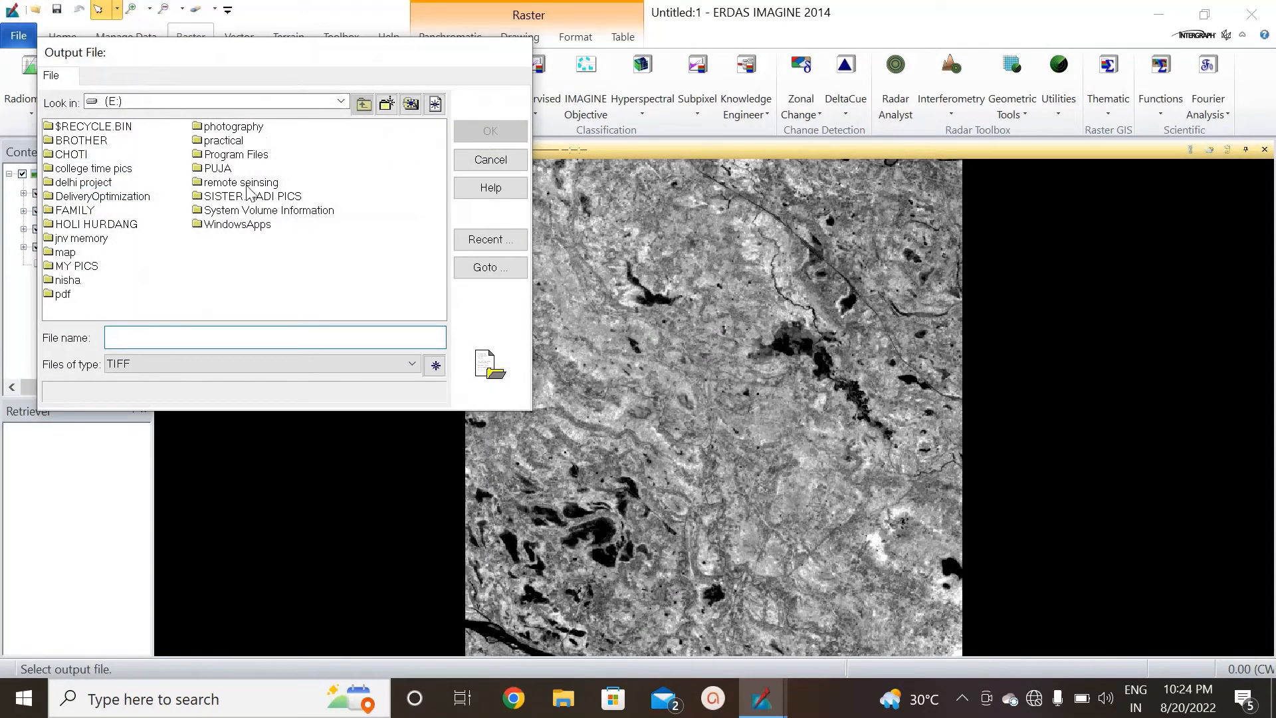
double_click(247, 187)
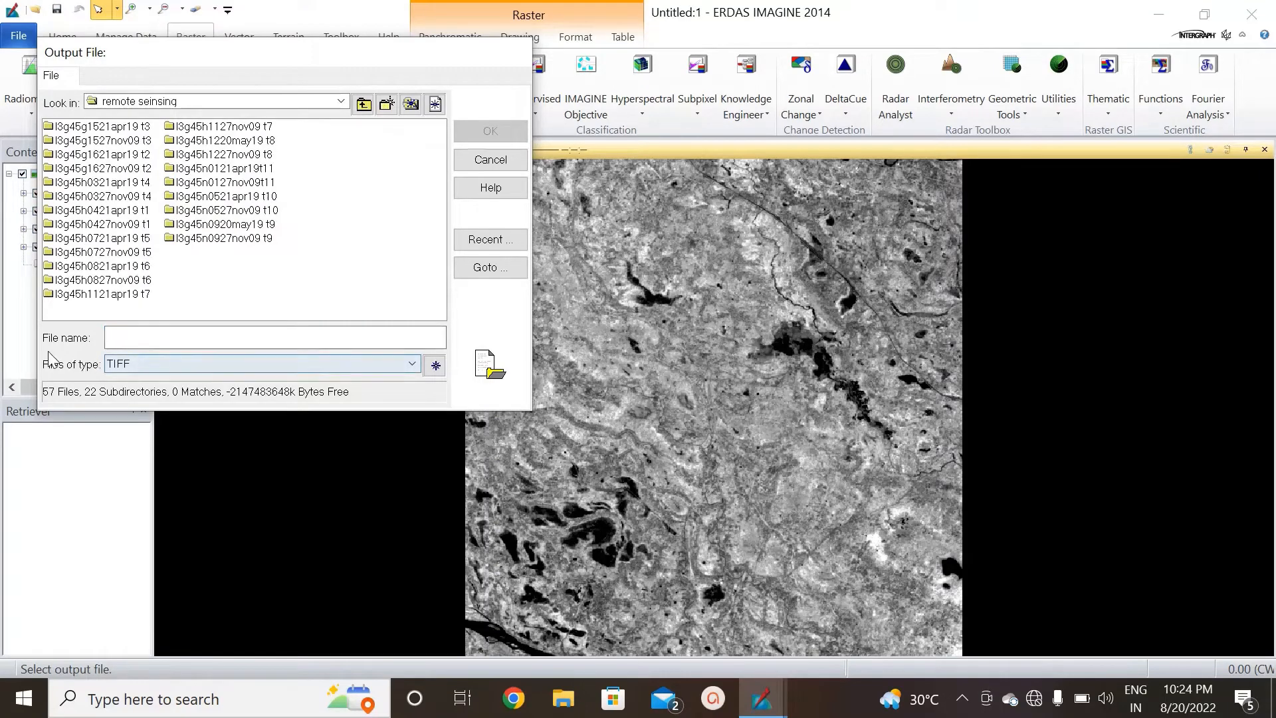
left_click(413, 366)
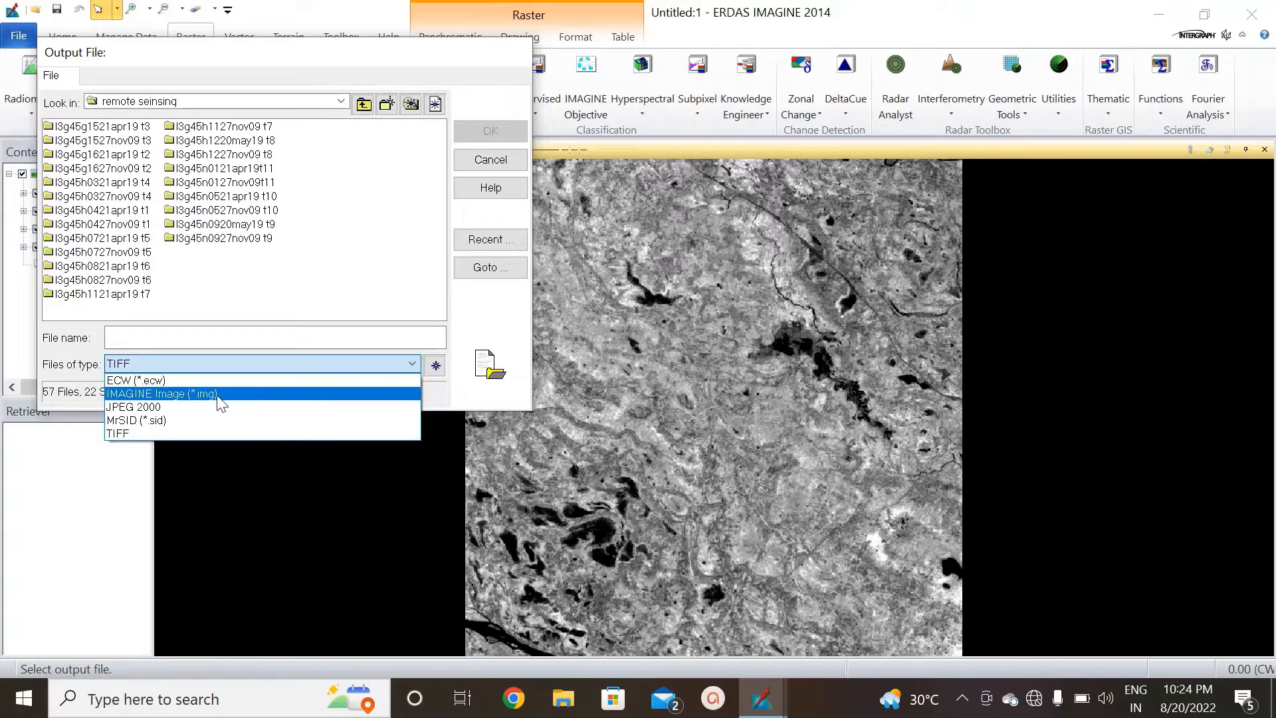
left_click(251, 394)
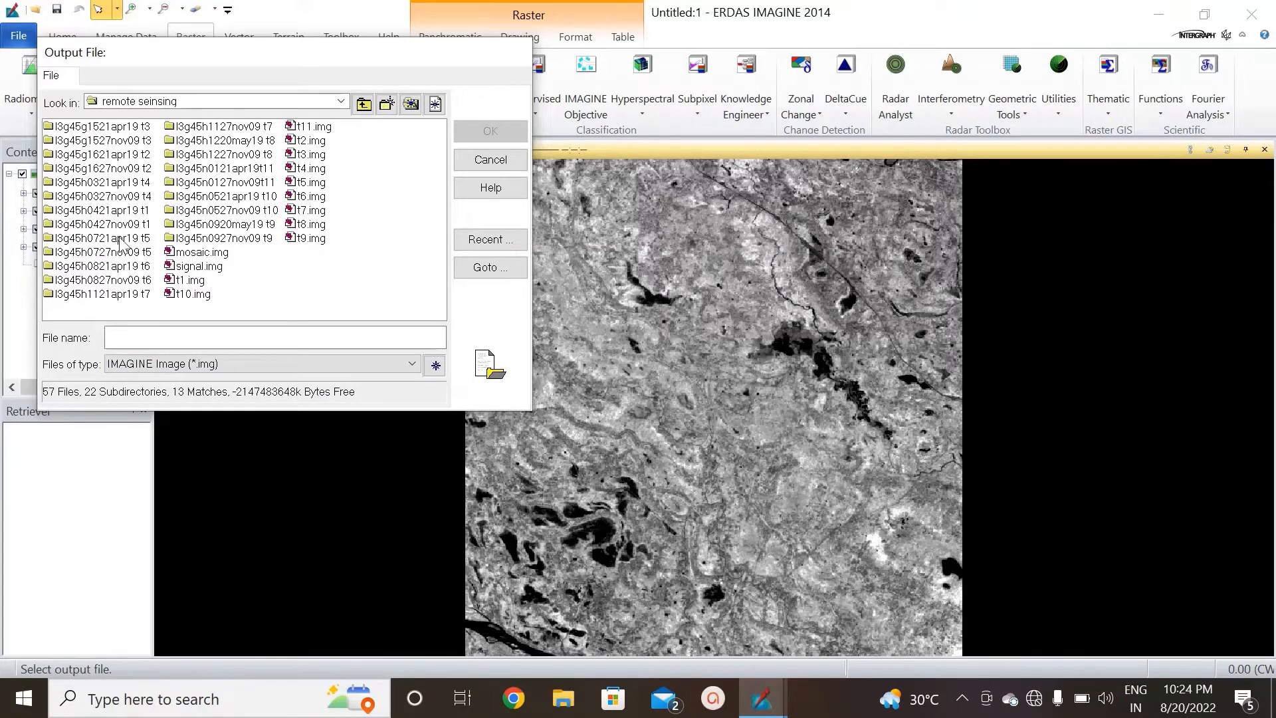
left_click(191, 333)
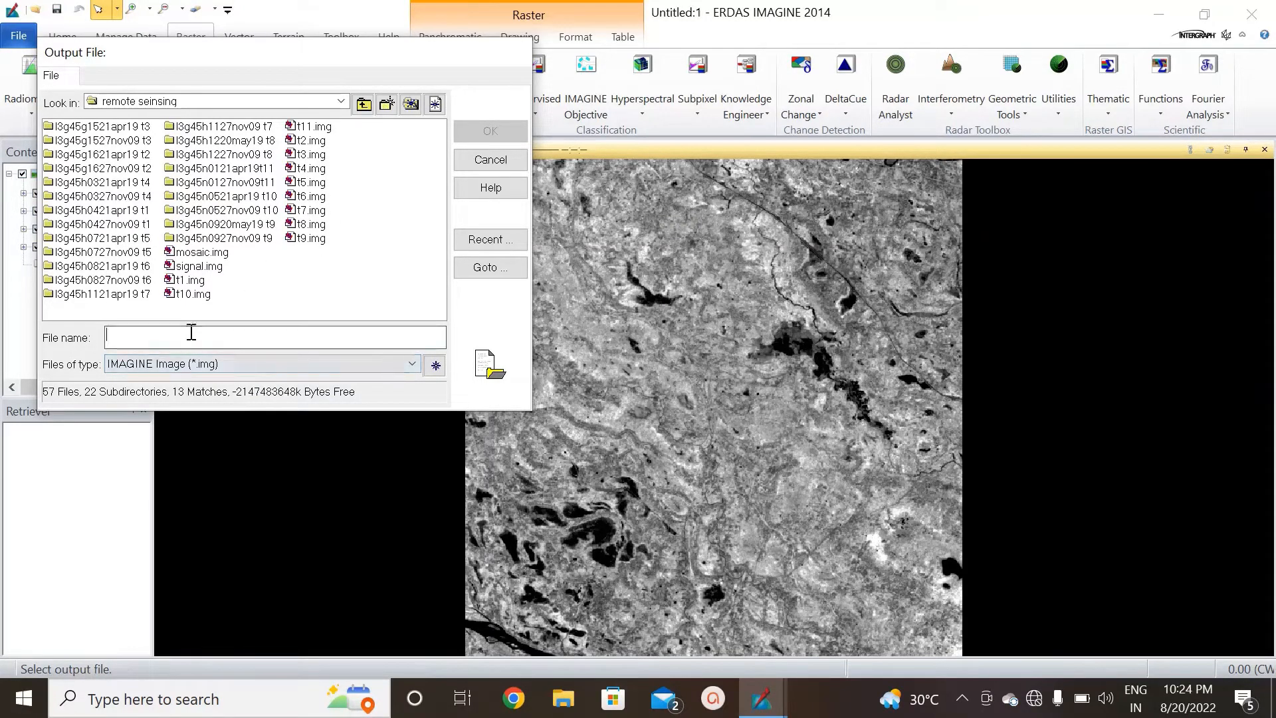
type("t1(09")
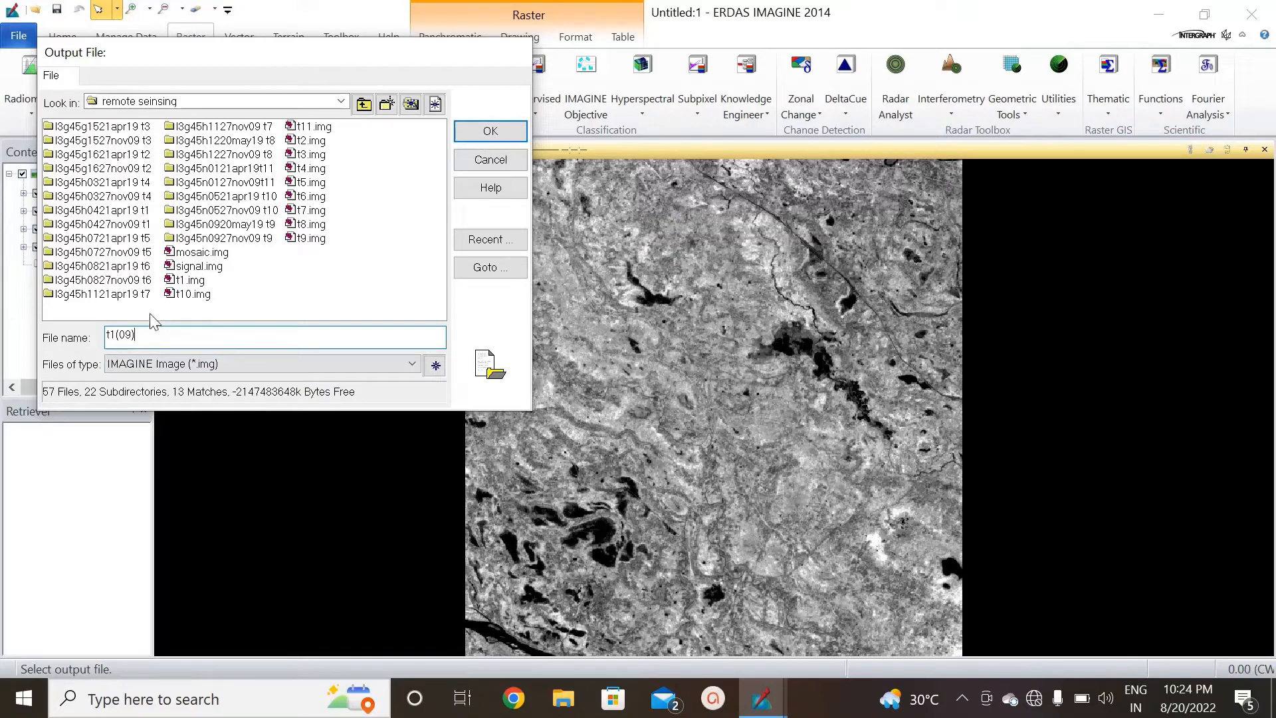
left_click(502, 137)
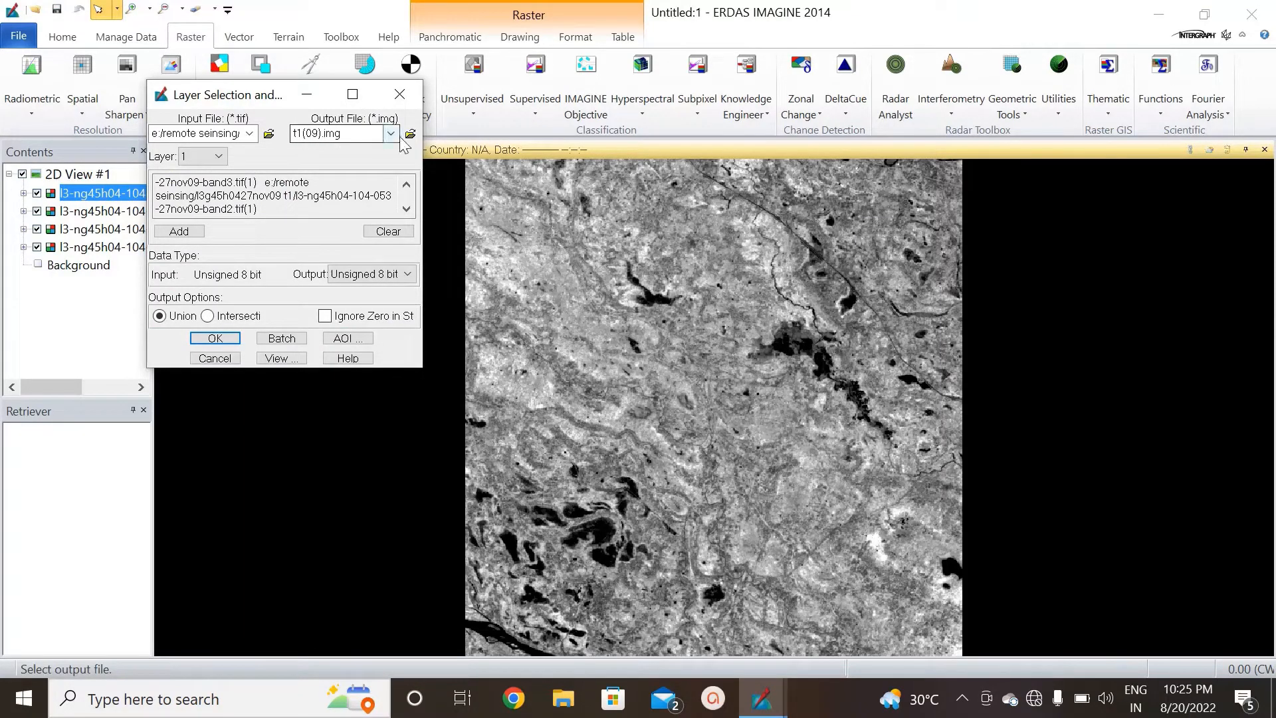
left_click(223, 339)
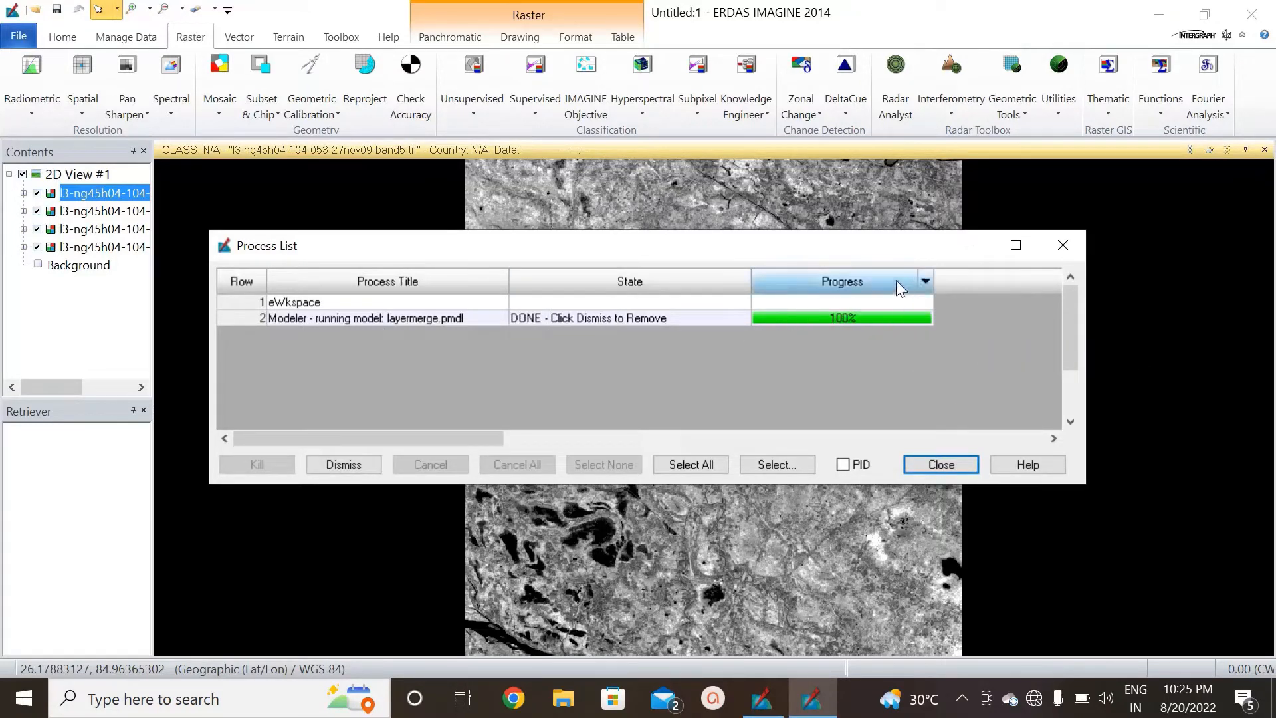
left_click(947, 465)
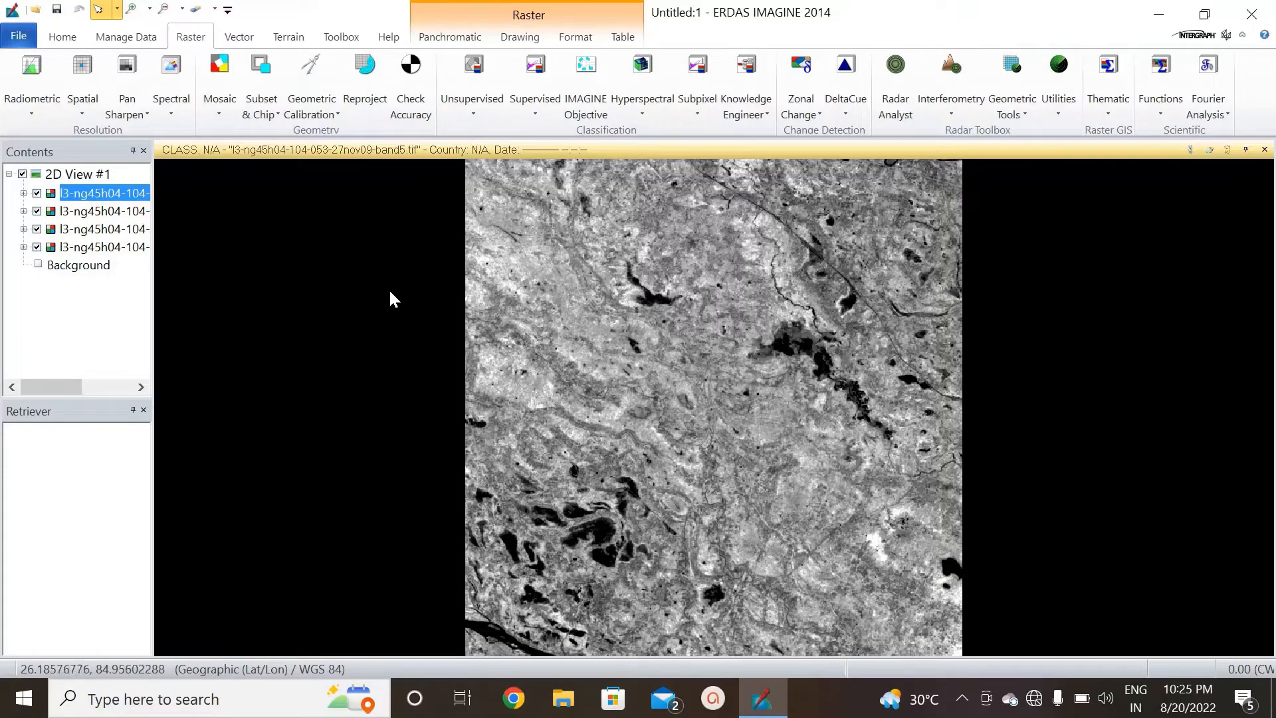
left_click(19, 37)
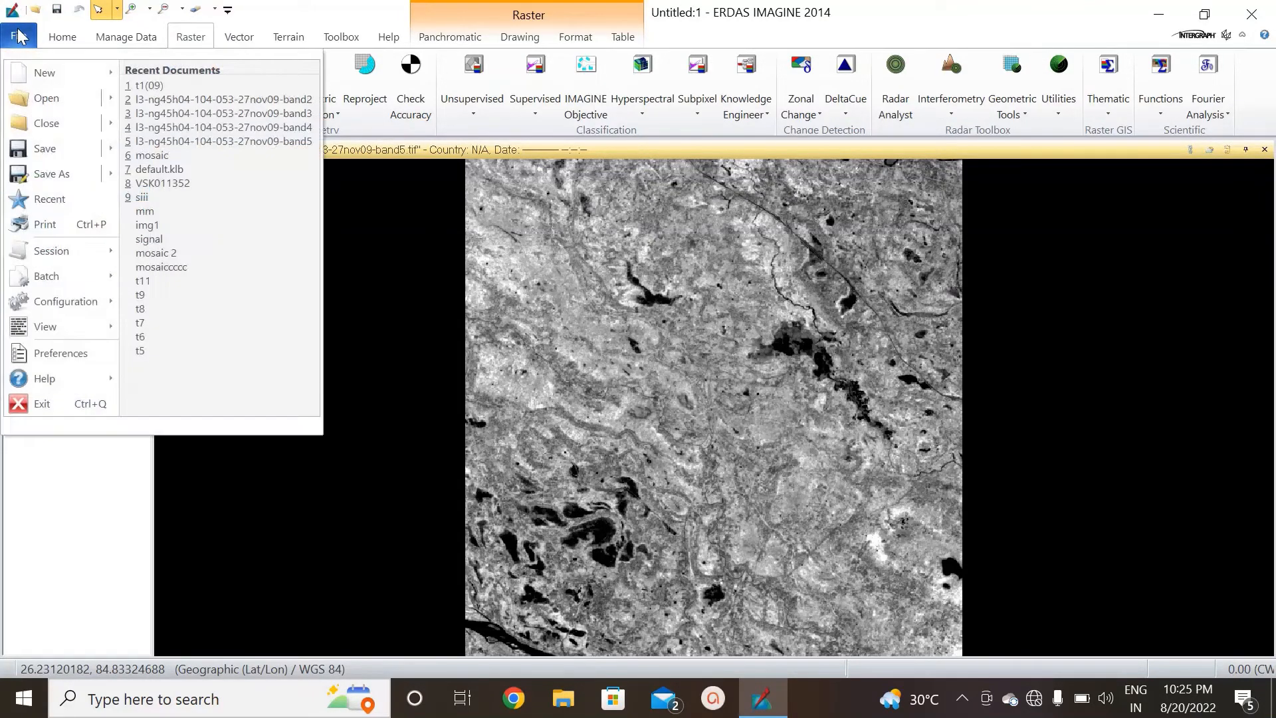
mouse_move(53, 121)
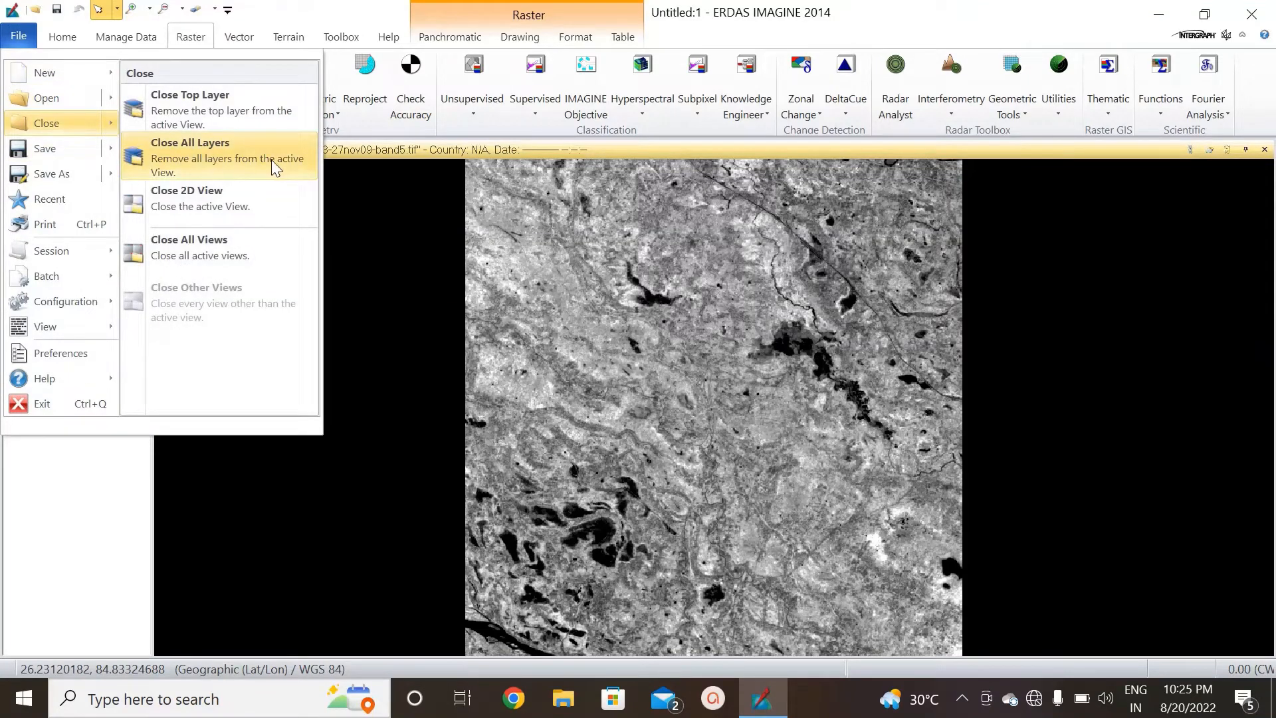
left_click(421, 256)
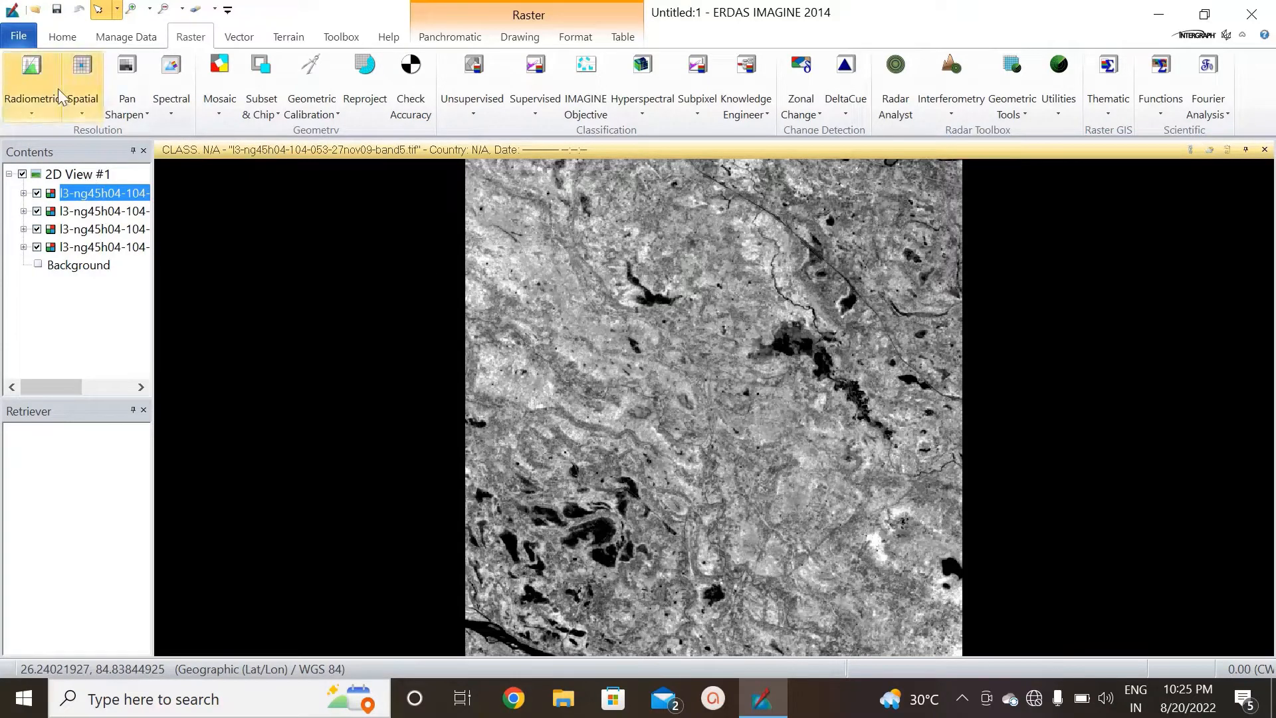
Remove all 27nov09 band layers from the active 2D view.
left_click(18, 36)
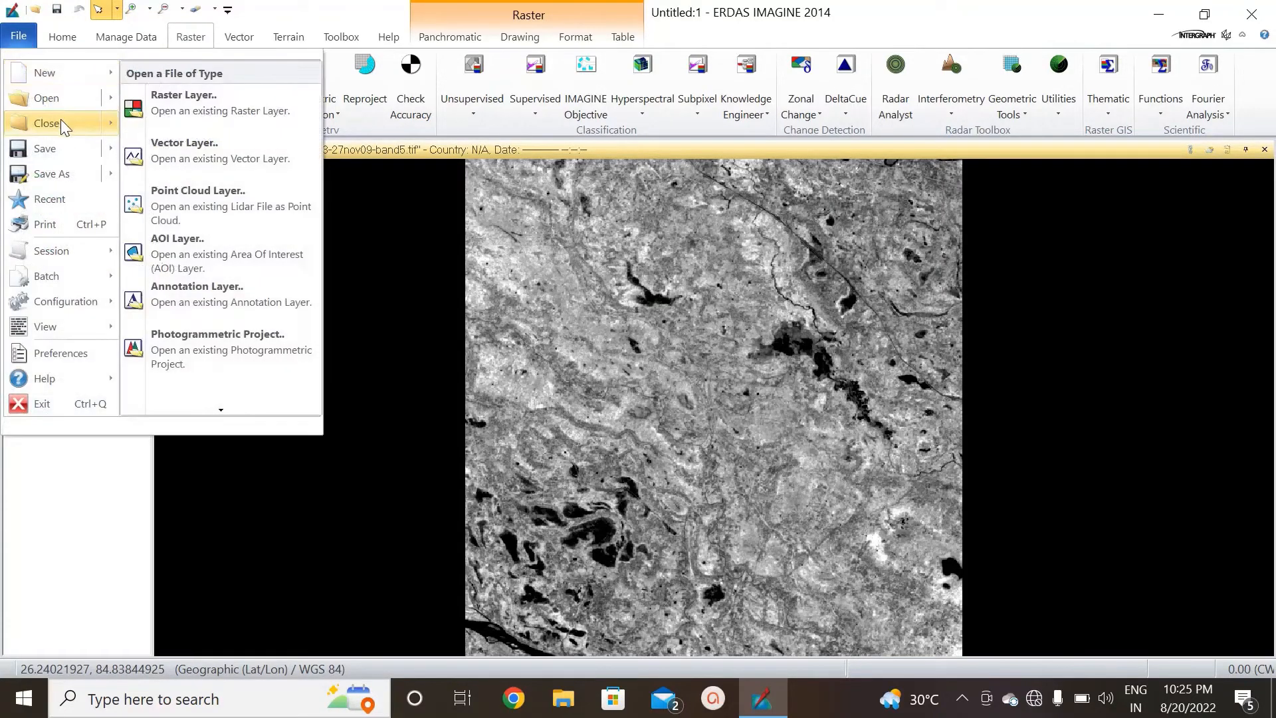
mouse_move(63, 123)
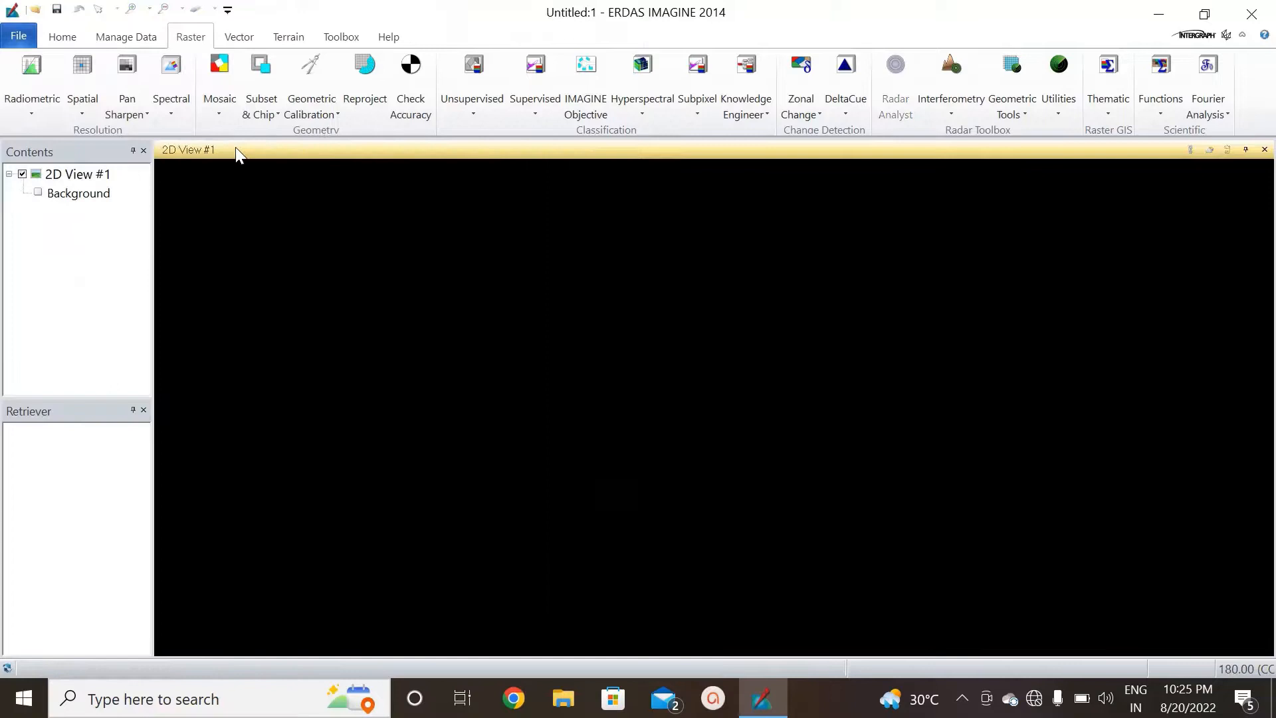
left_click(236, 146)
Open the stacked image t1(09).img from the remote seinsing folder in the 2D view and fit it to the frame.
right_click(504, 270)
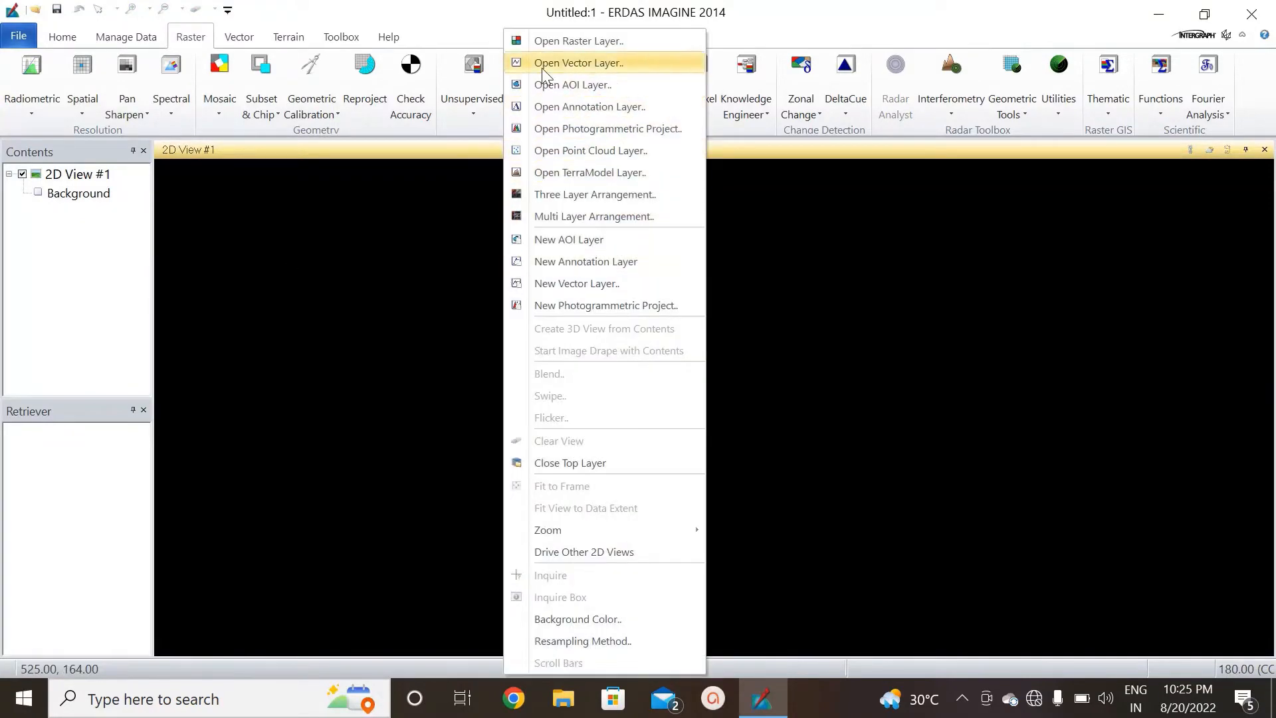
left_click(576, 41)
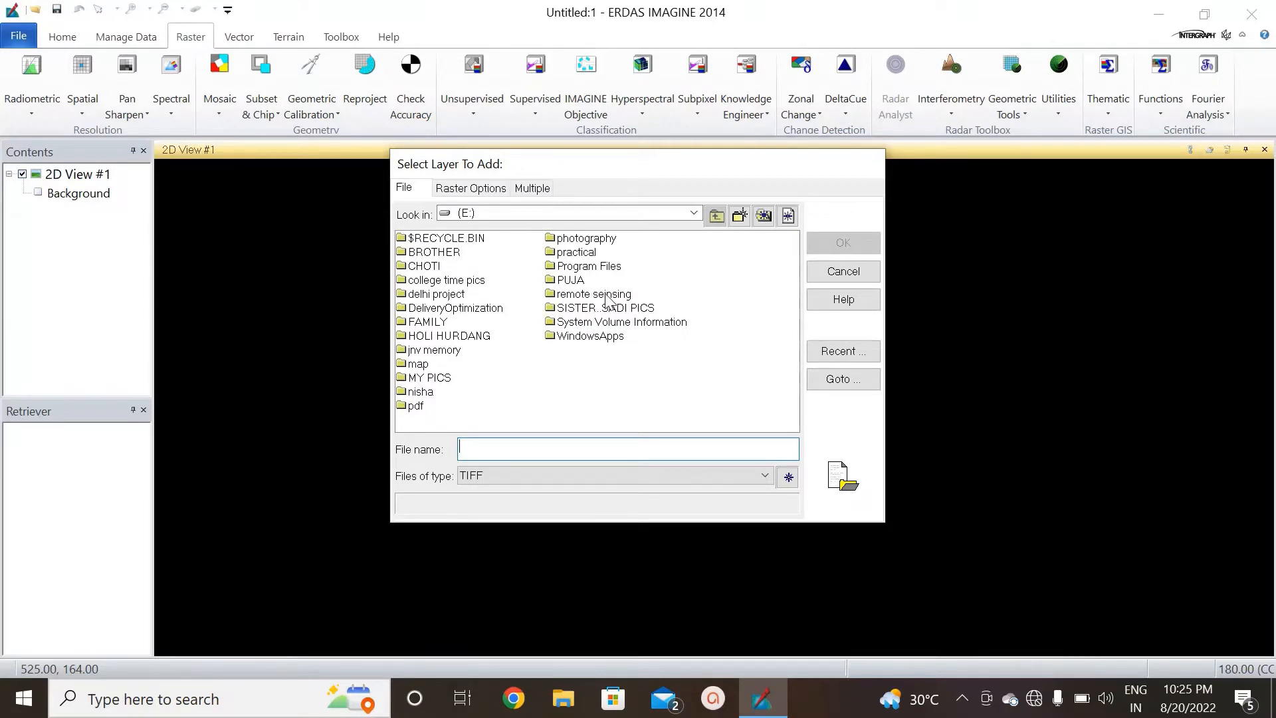
left_click(845, 357)
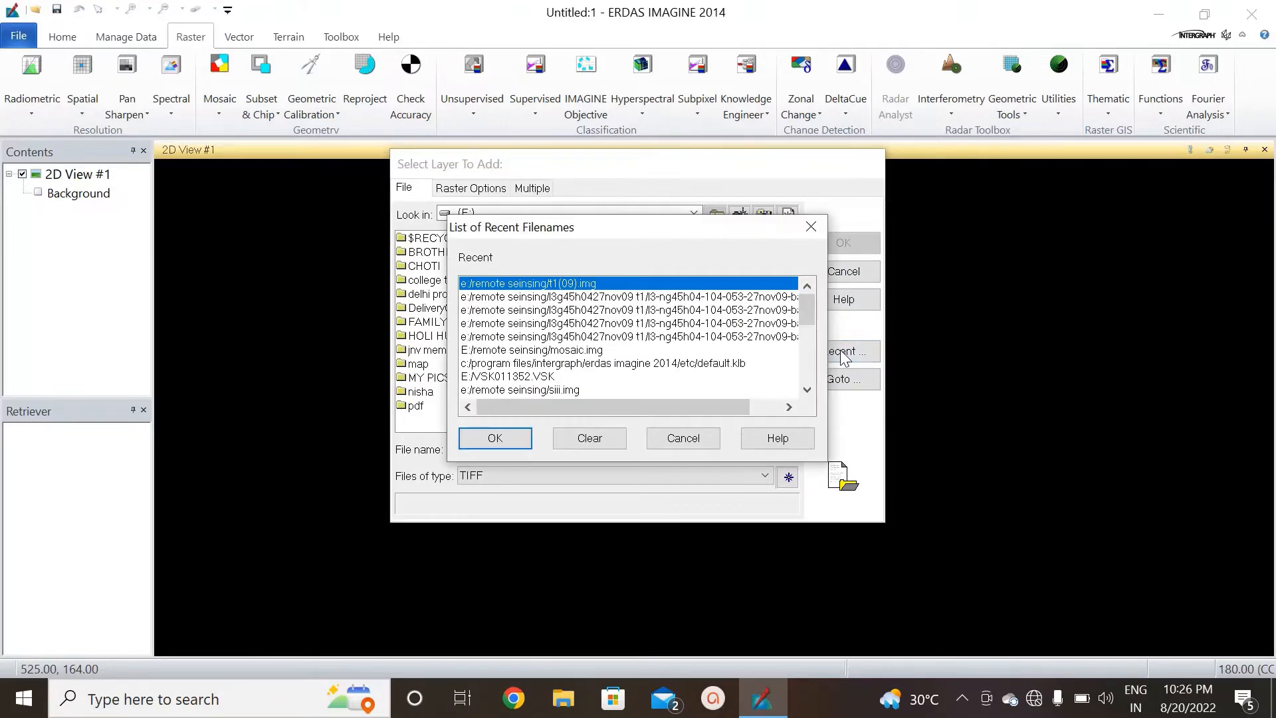
left_click(495, 440)
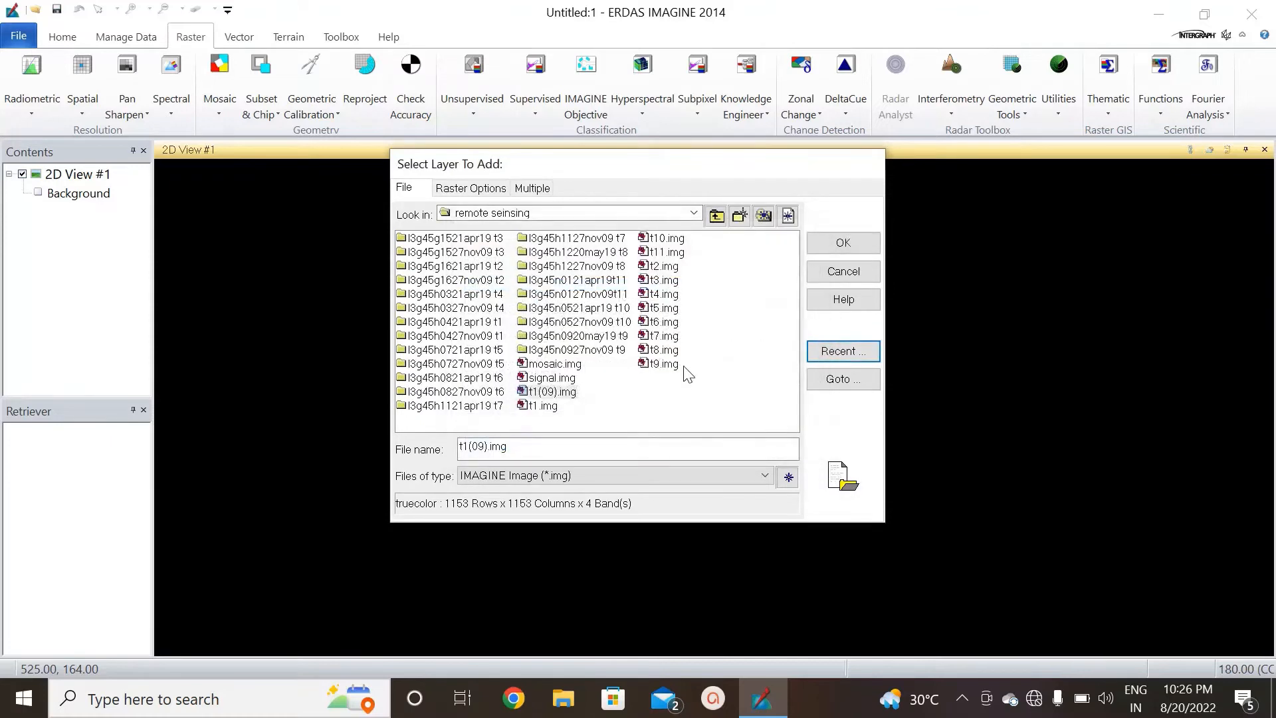
left_click(543, 395)
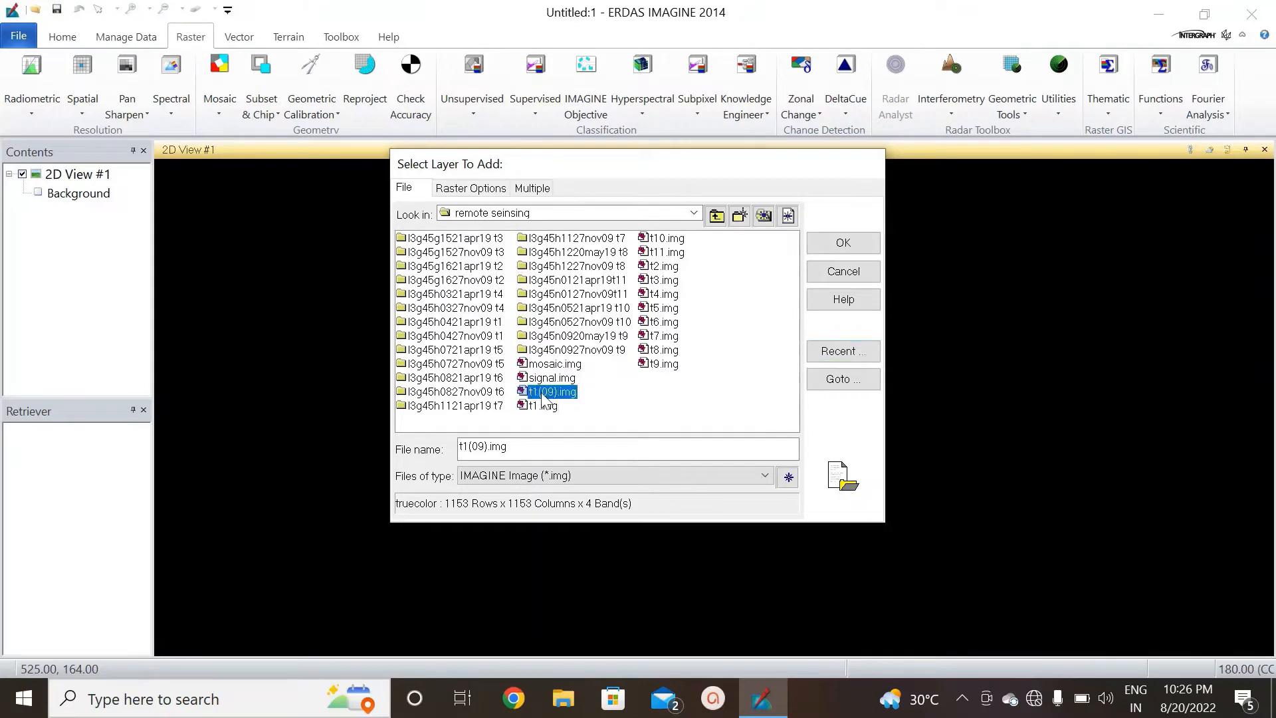
left_click(858, 241)
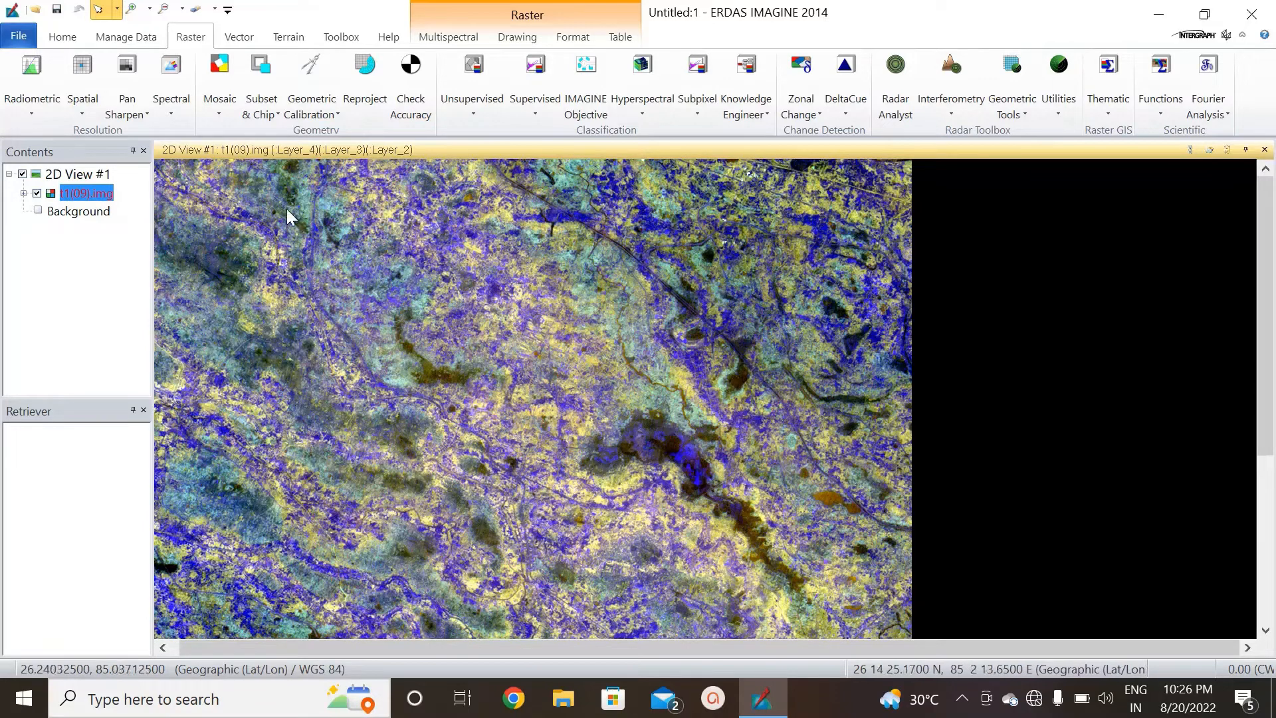
left_click(62, 38)
left_click(289, 88)
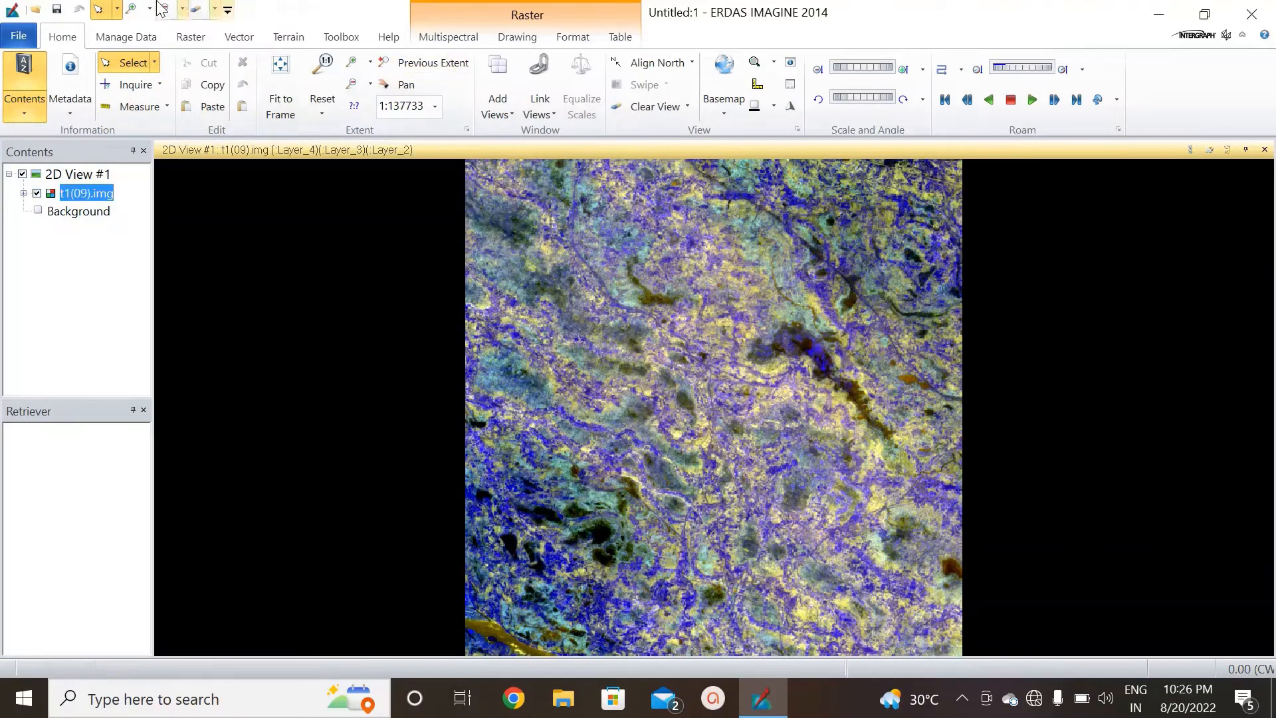
Set the band combination of t1(09).img to Layer_3 for red, Layer_2 for green and Layer_1 for blue.
left_click(454, 42)
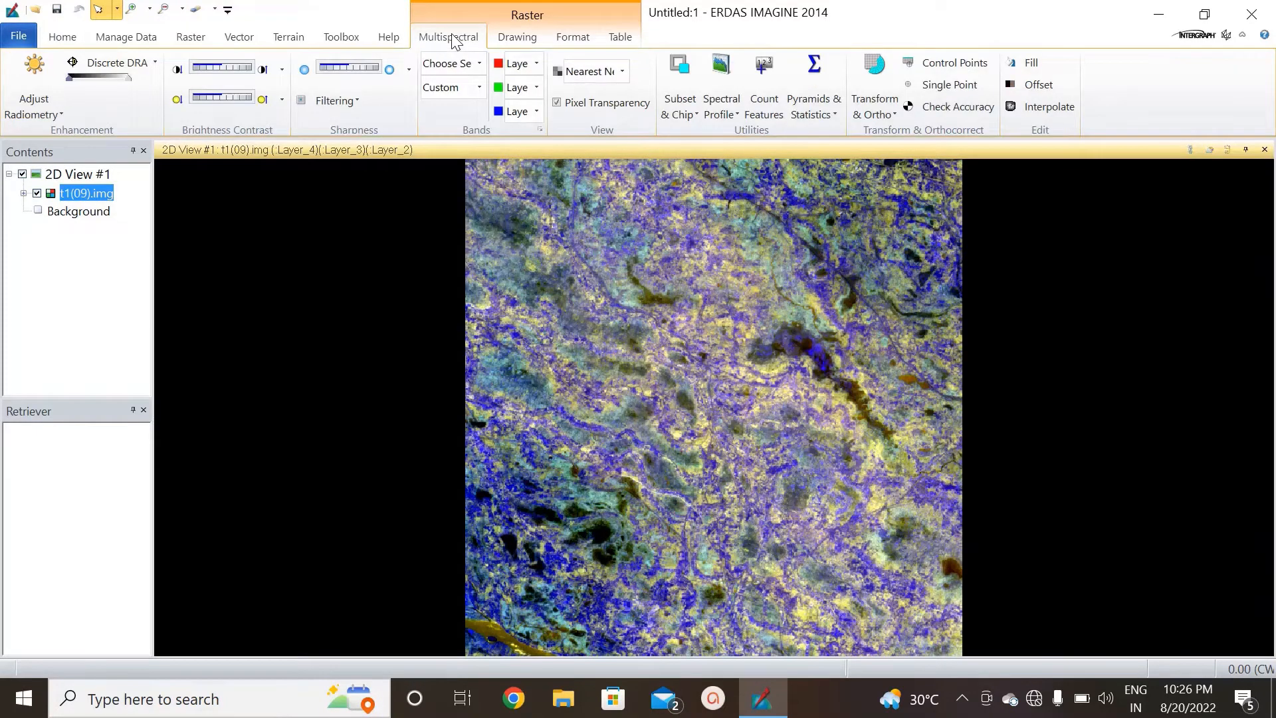
left_click(536, 63)
left_click(526, 109)
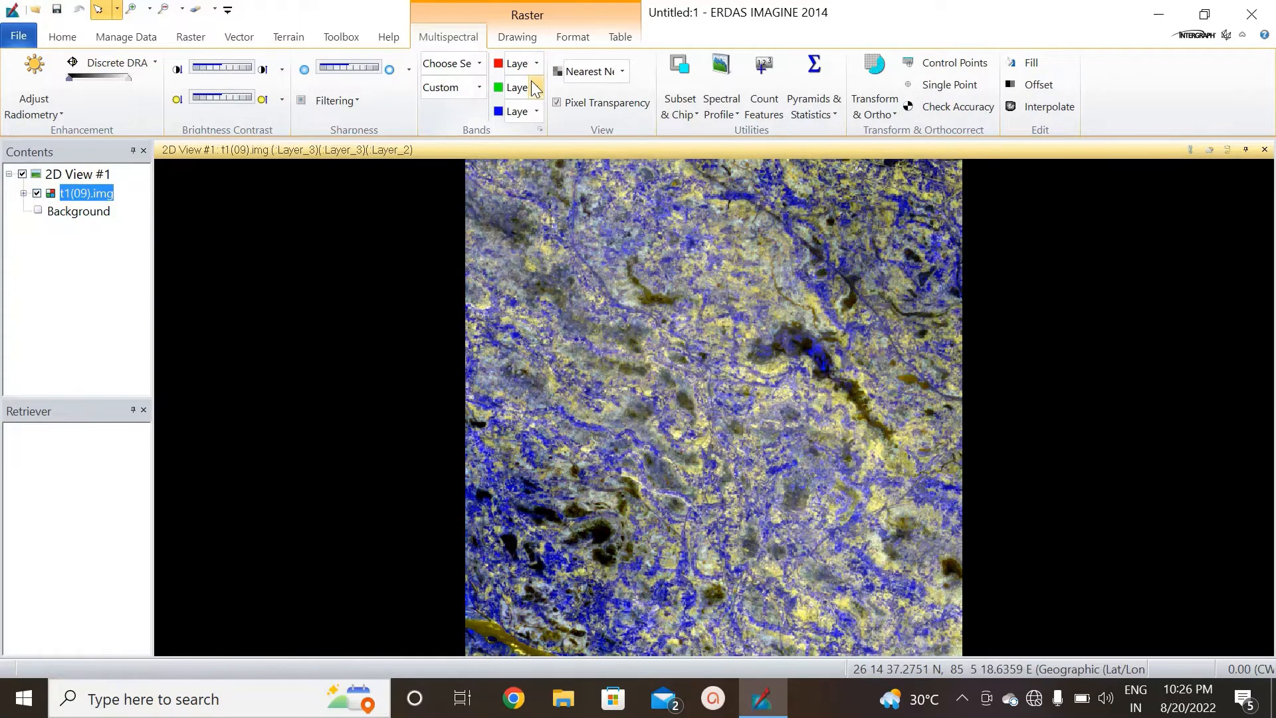
left_click(537, 87)
left_click(530, 121)
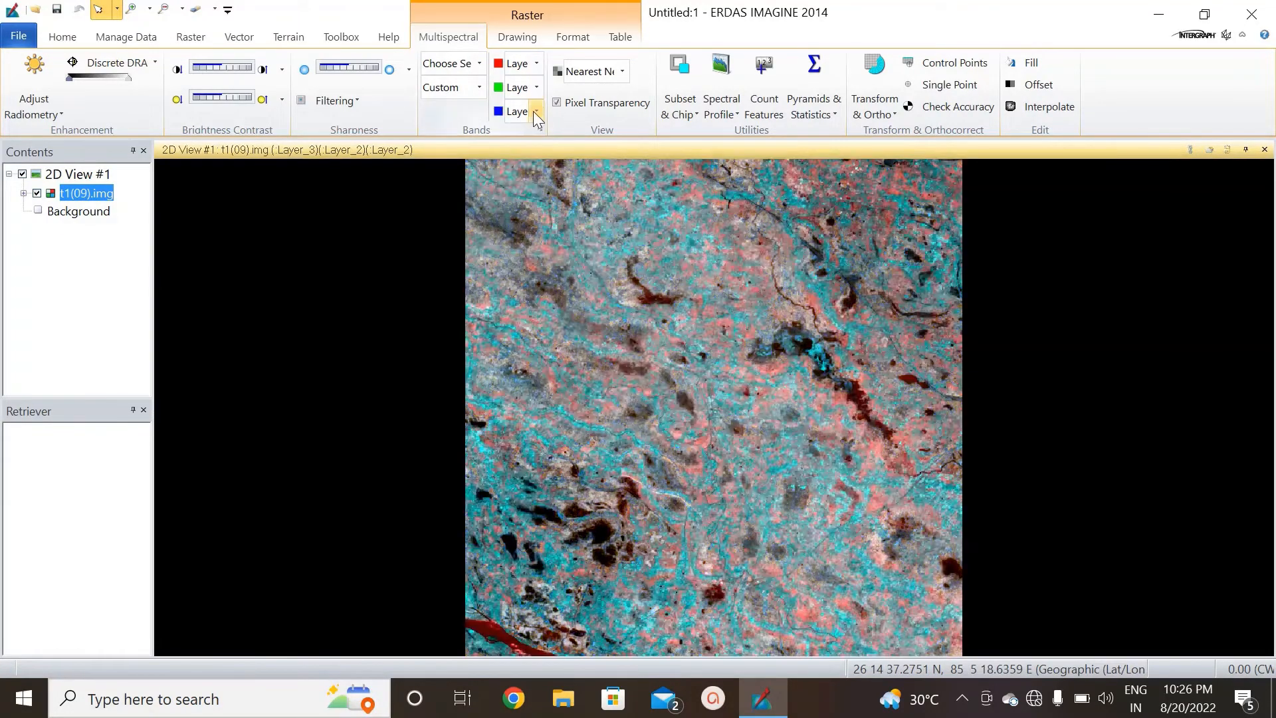
left_click(536, 112)
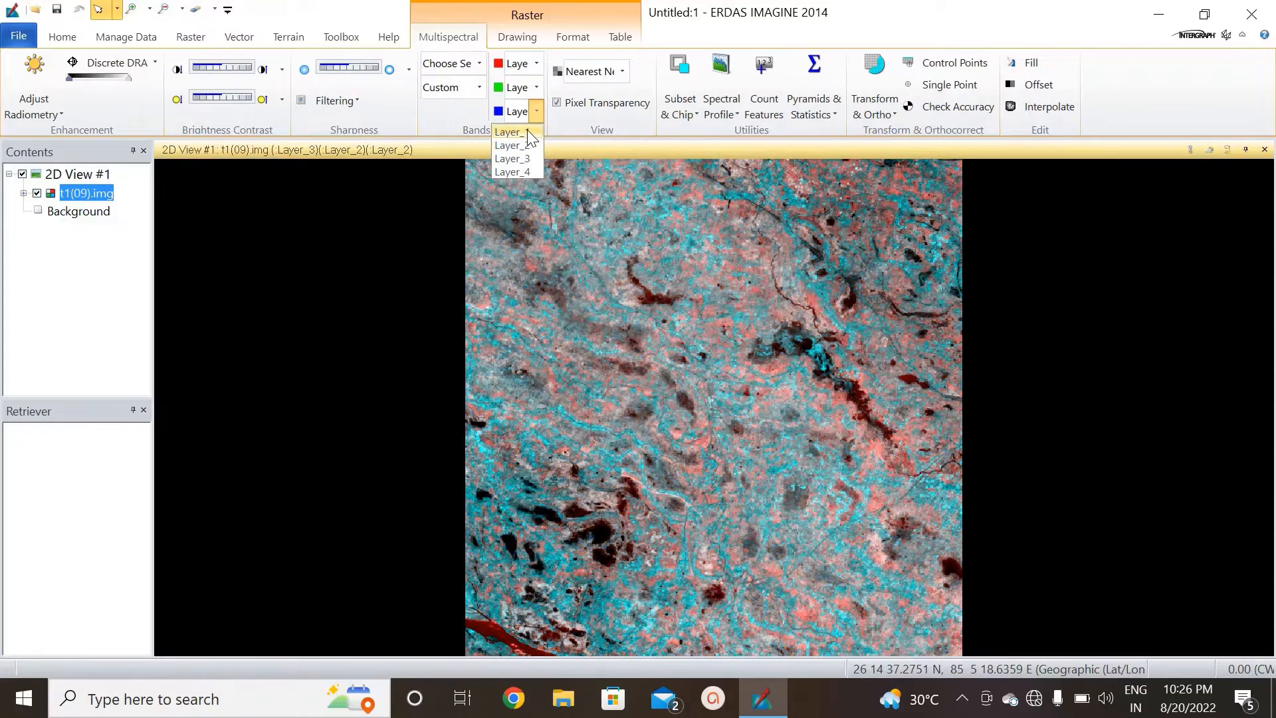
left_click(527, 131)
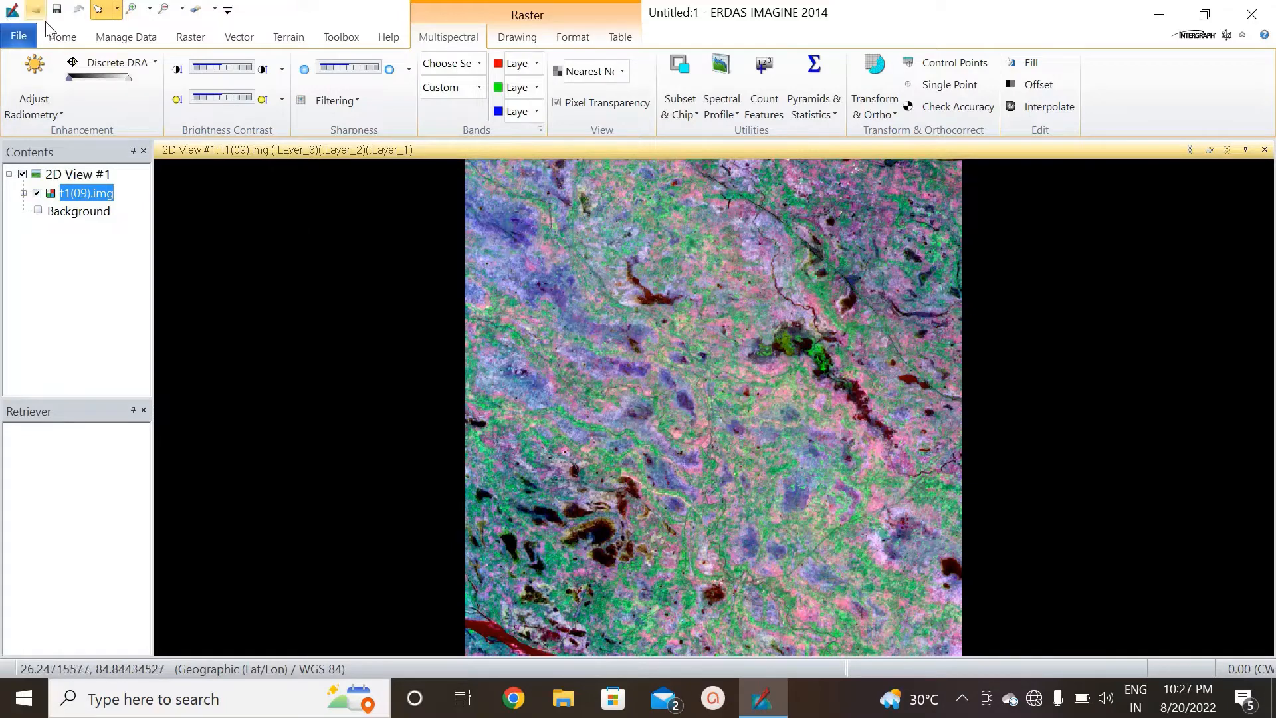
Remove the t1(09).img layer by closing all layers in the 2D view.
left_click(24, 38)
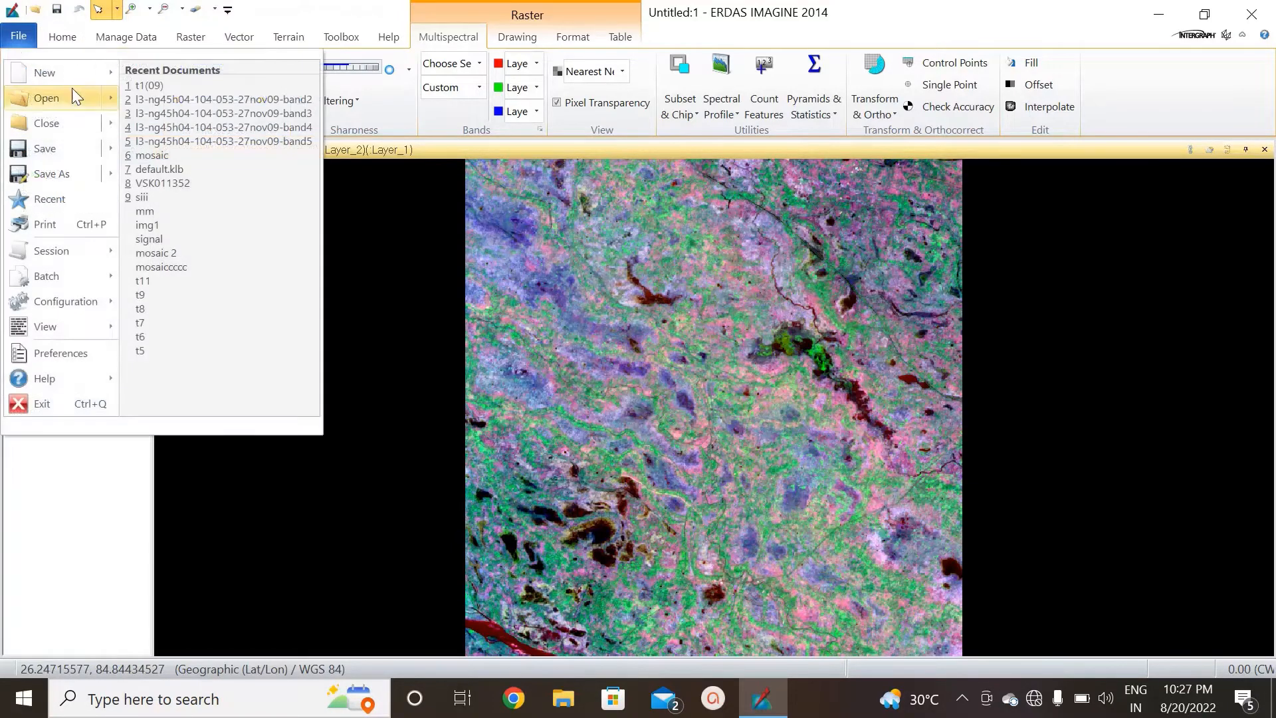
mouse_move(54, 128)
left_click(193, 152)
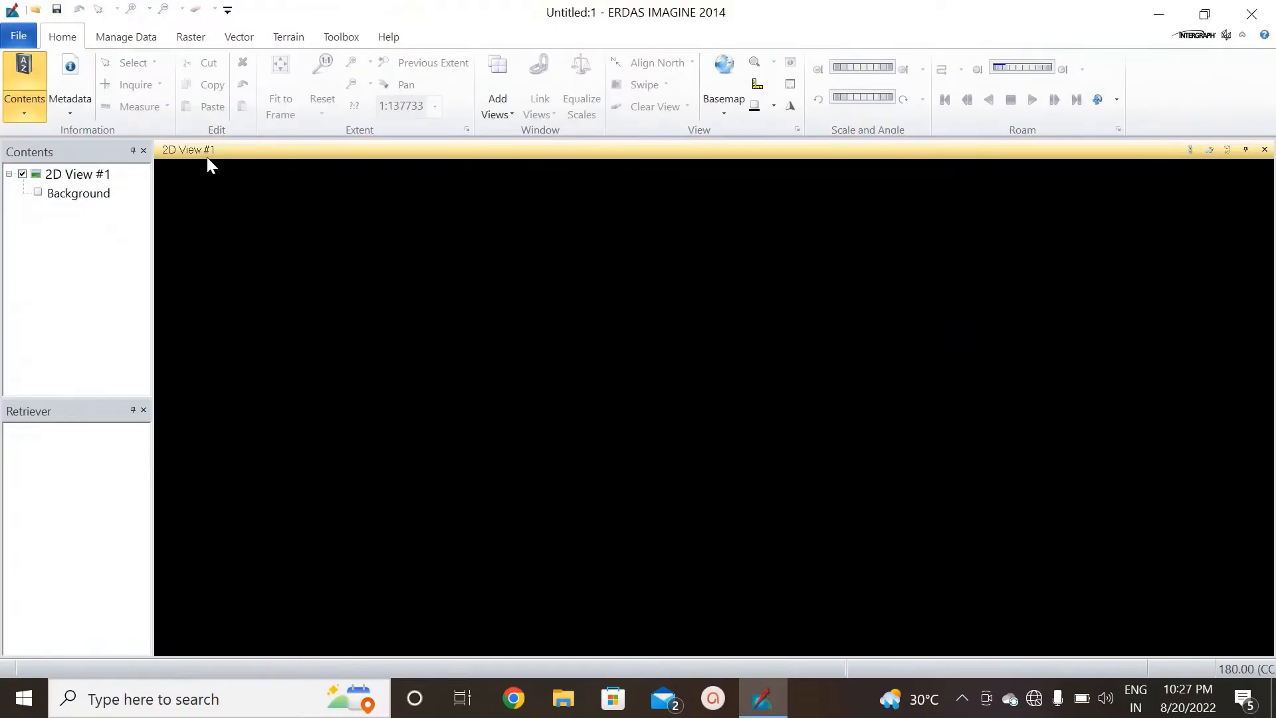
Start adding a raster layer and list the TIFF files of the l3g45g1627nov09 t2 folder.
right_click(469, 286)
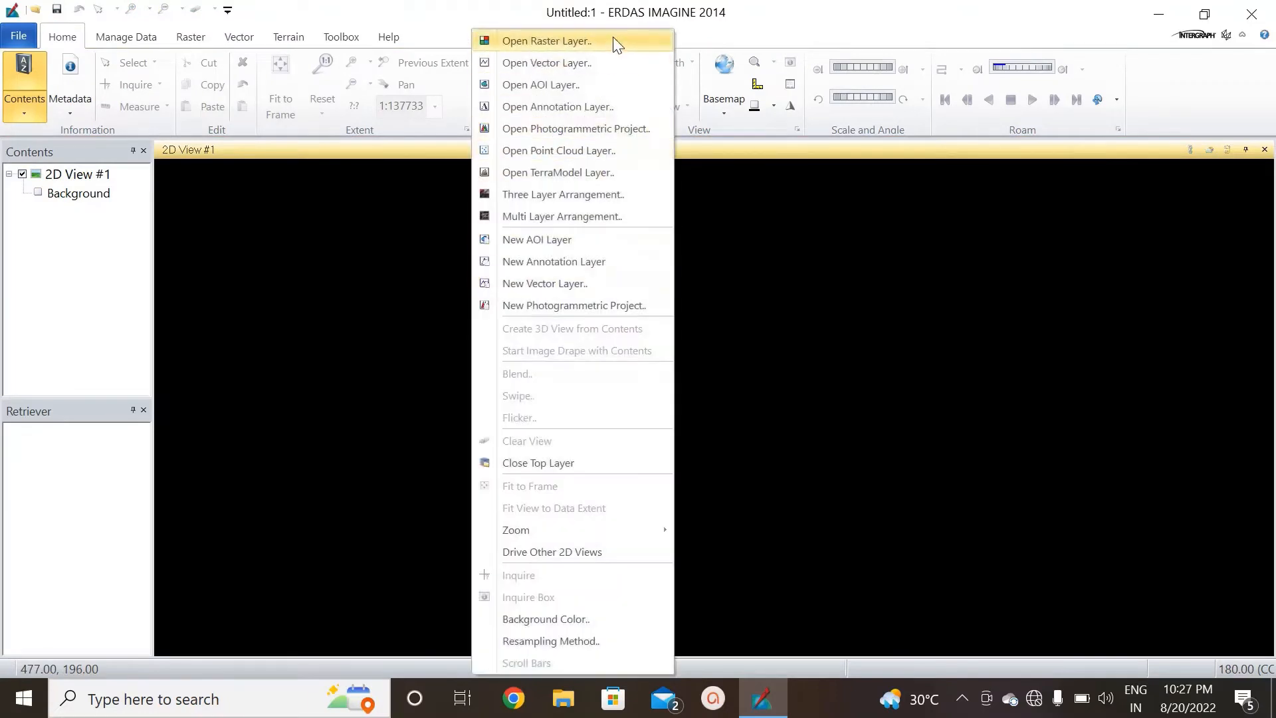
left_click(612, 37)
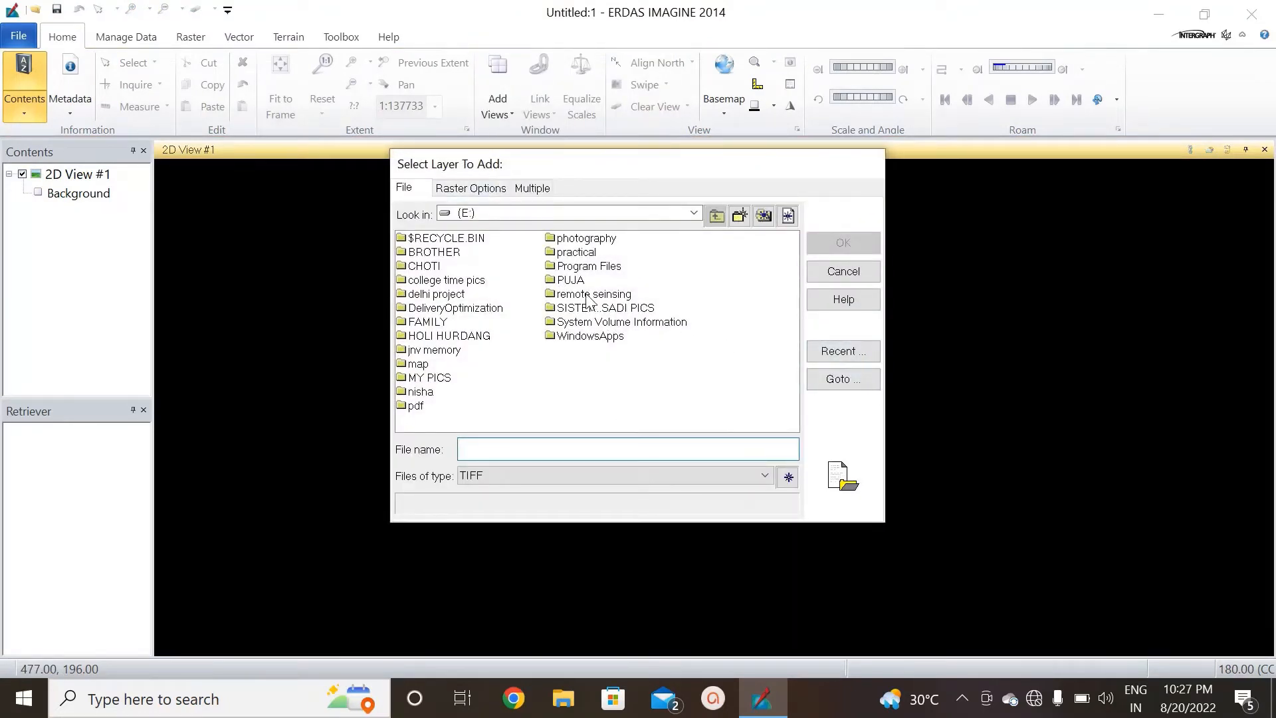
left_click(842, 357)
left_click(492, 437)
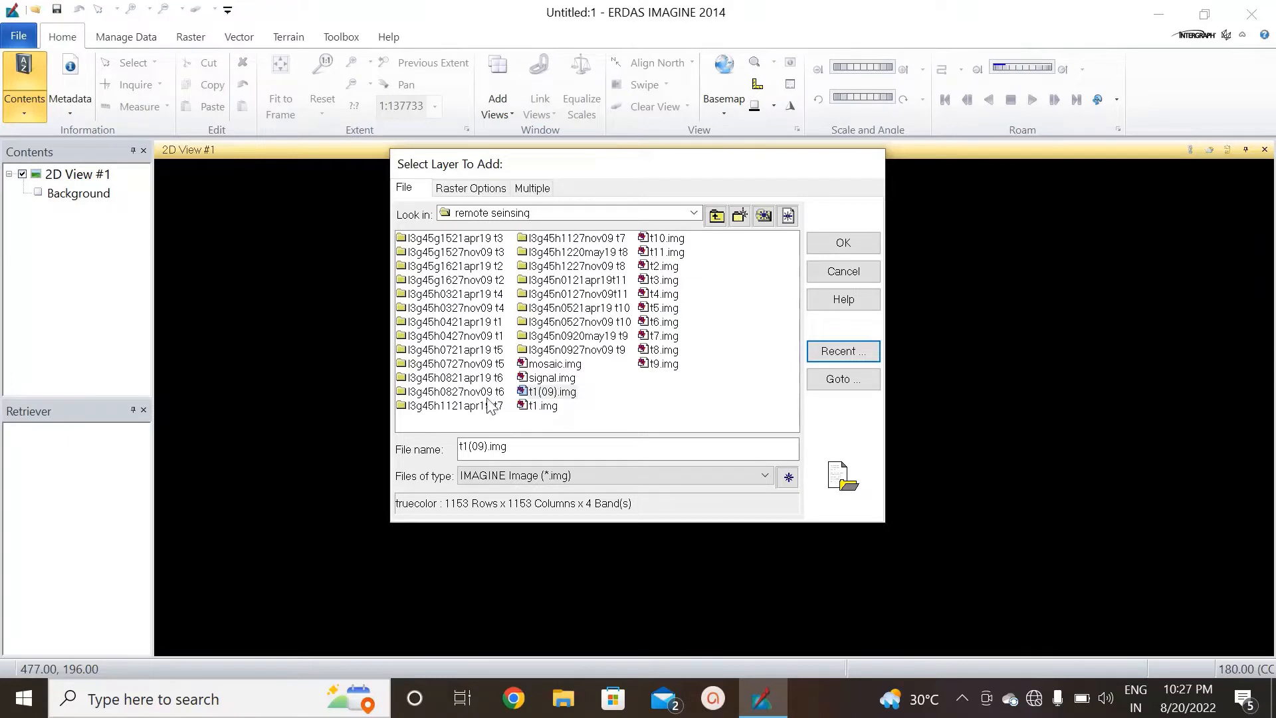
double_click(478, 283)
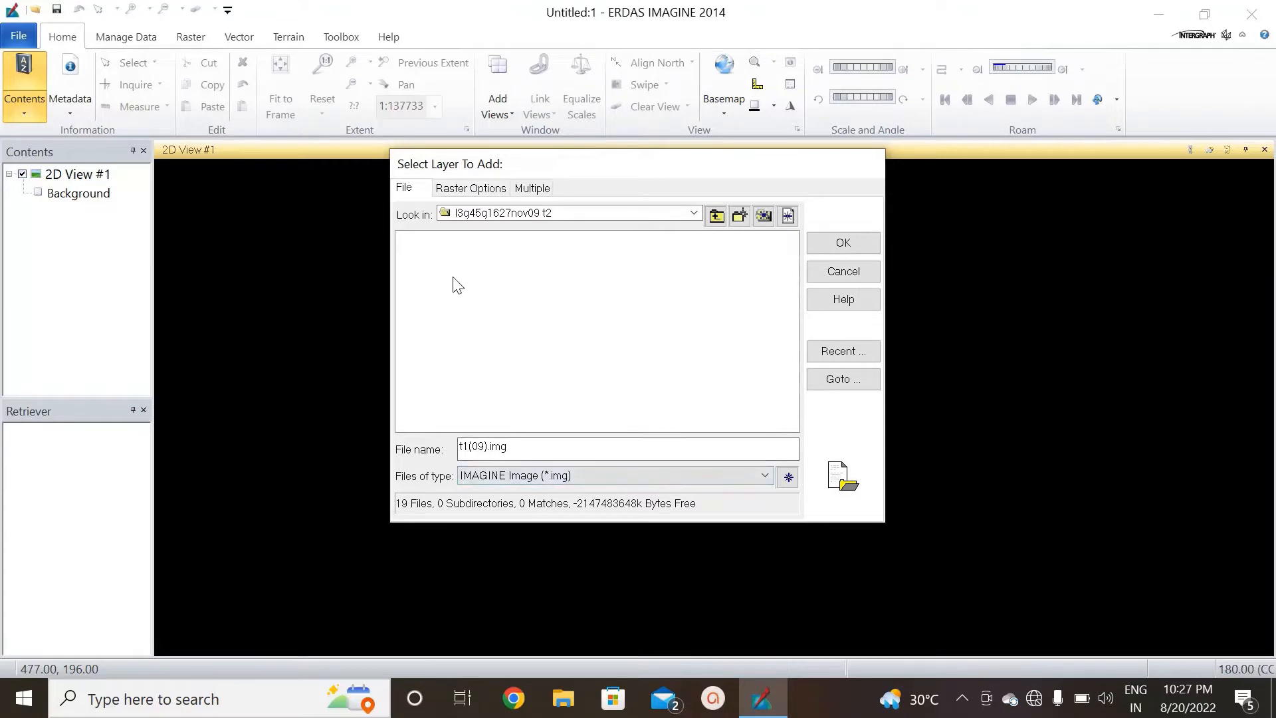
left_click(756, 472)
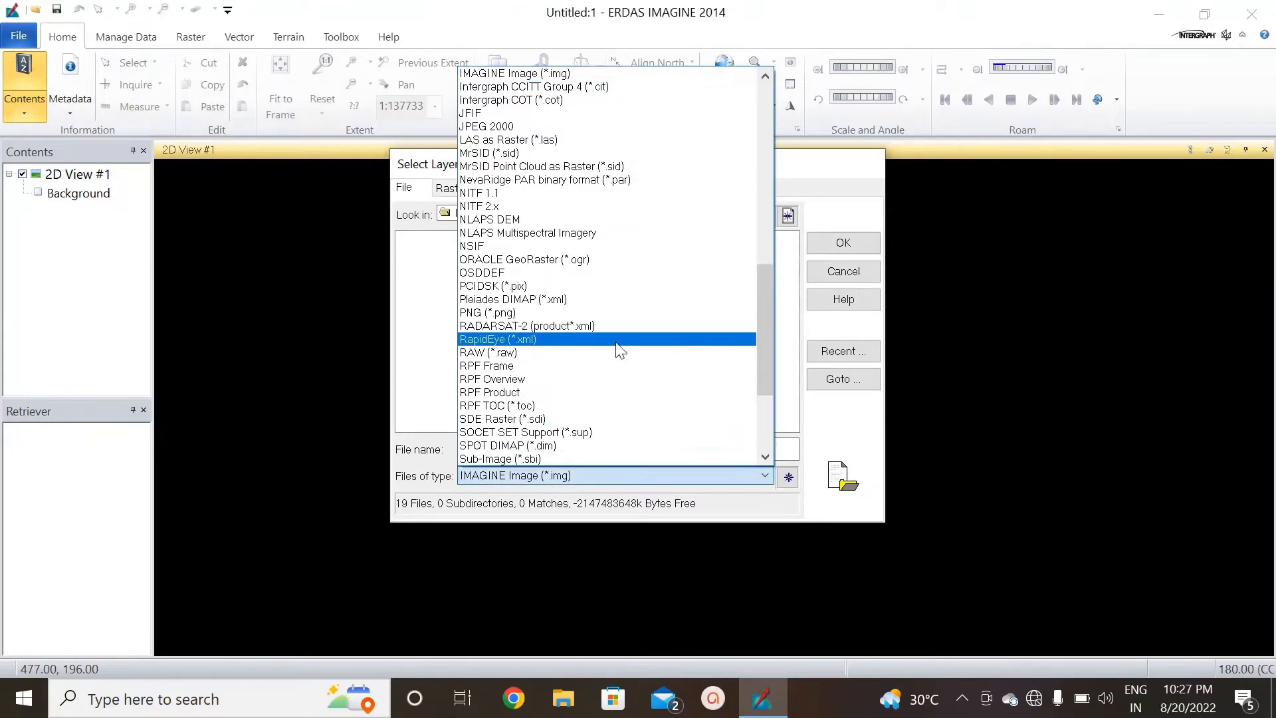
scroll(620, 338, "down", 2)
scroll(620, 338, "down", 5)
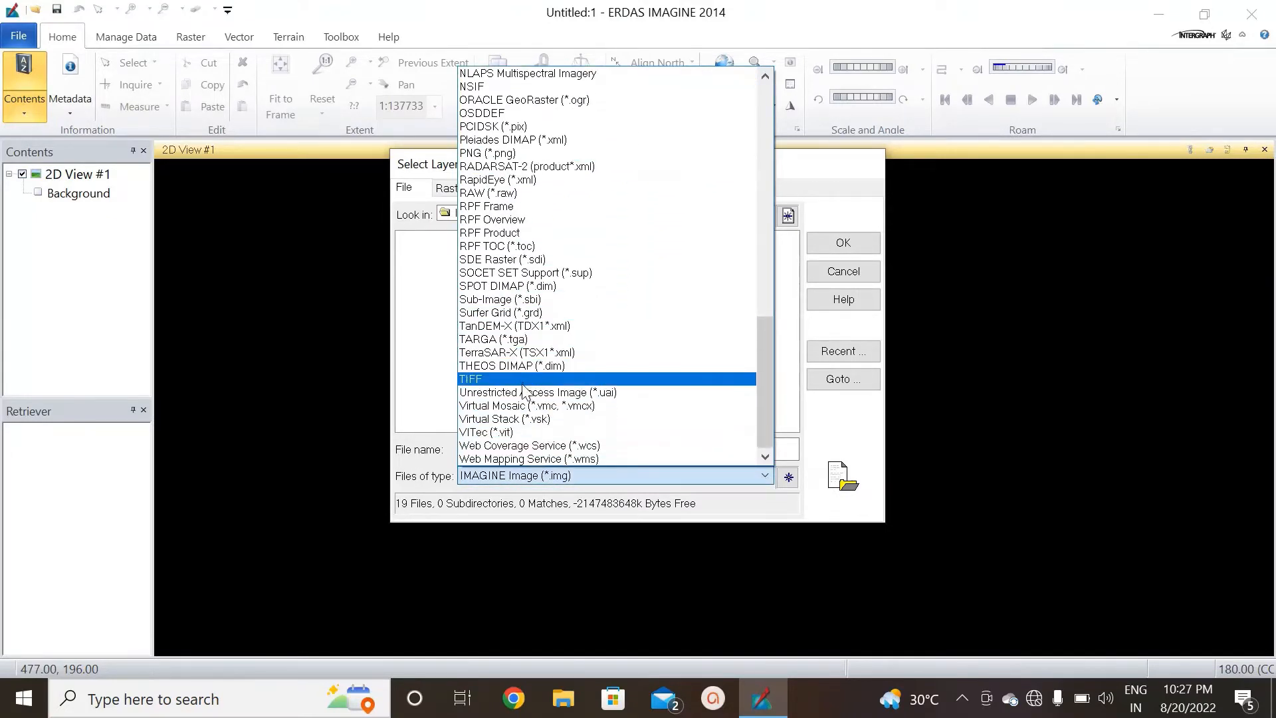
left_click(525, 384)
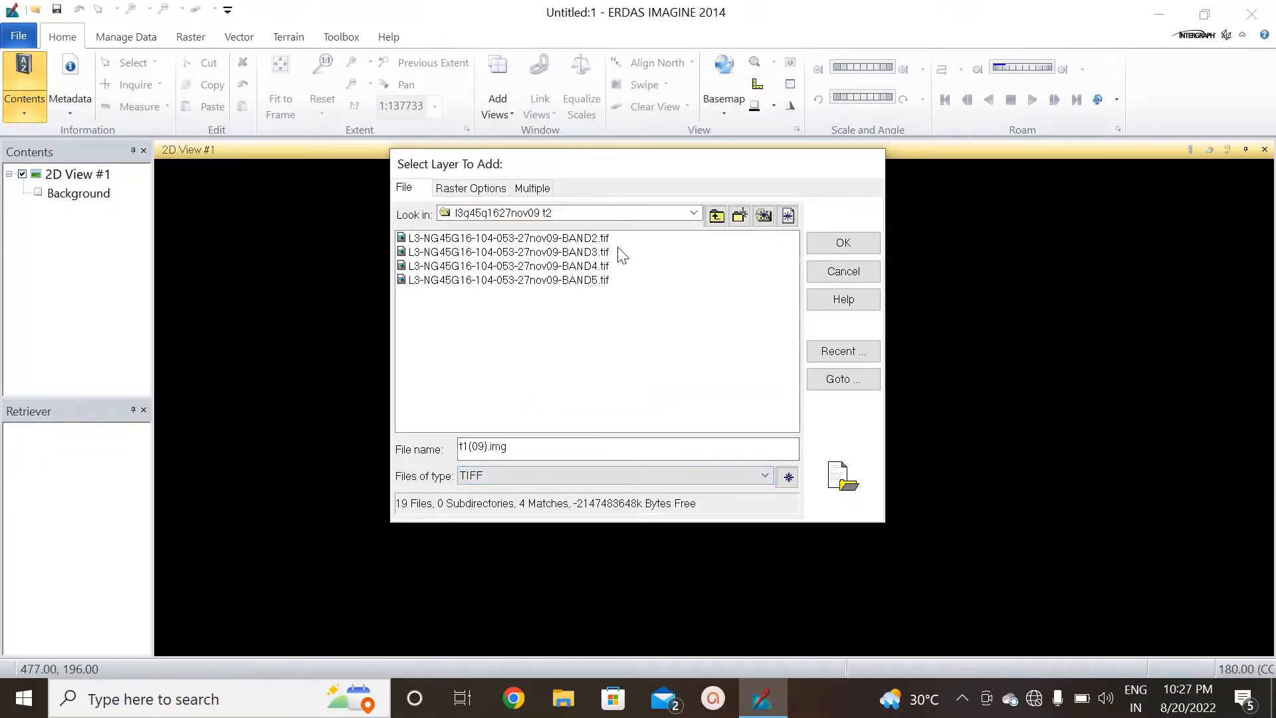
Load the four L3-NG45G16 27nov09 TIFF files BAND2 to BAND5 and fit the imagery to the frame.
left_click_drag(609, 280, 576, 229)
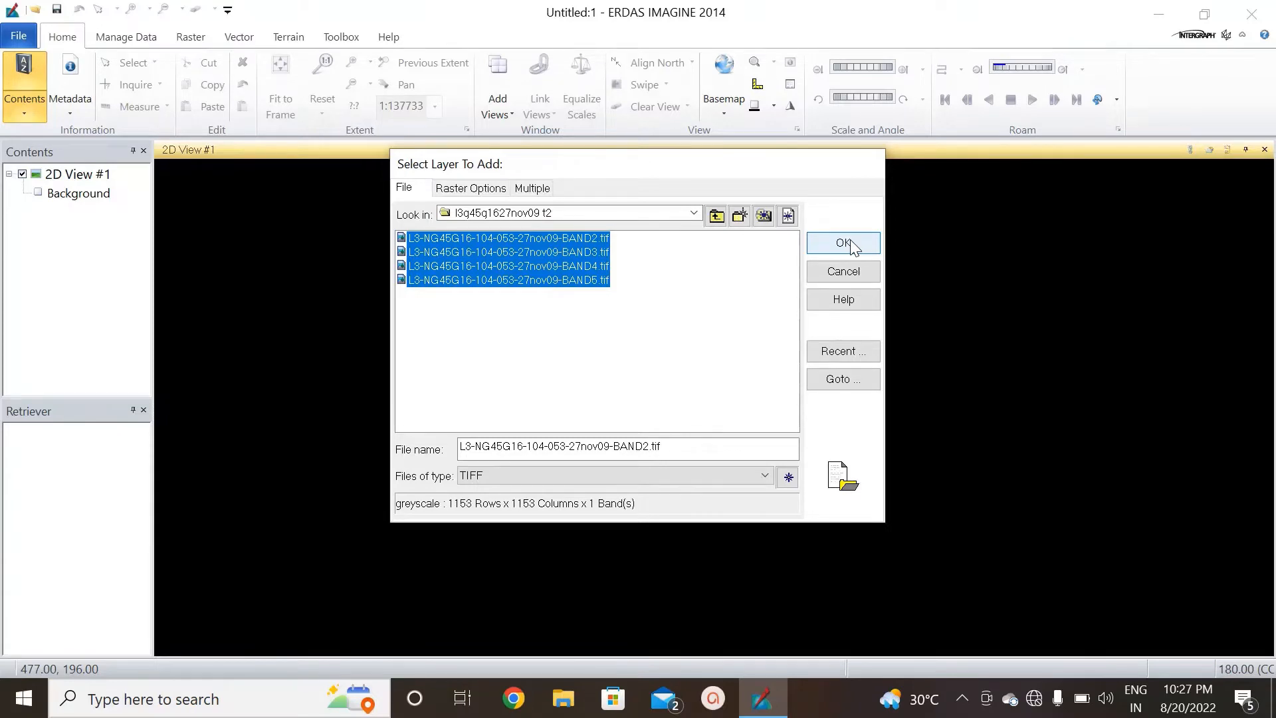
left_click(851, 243)
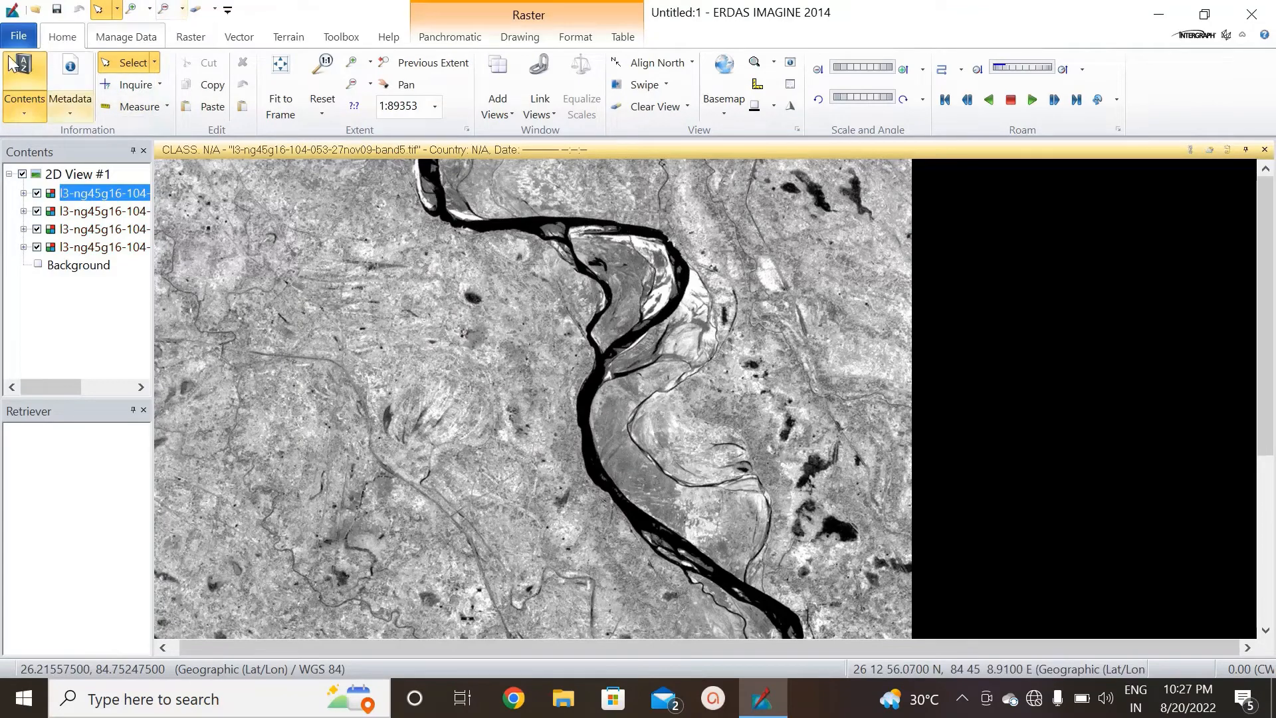
left_click(279, 86)
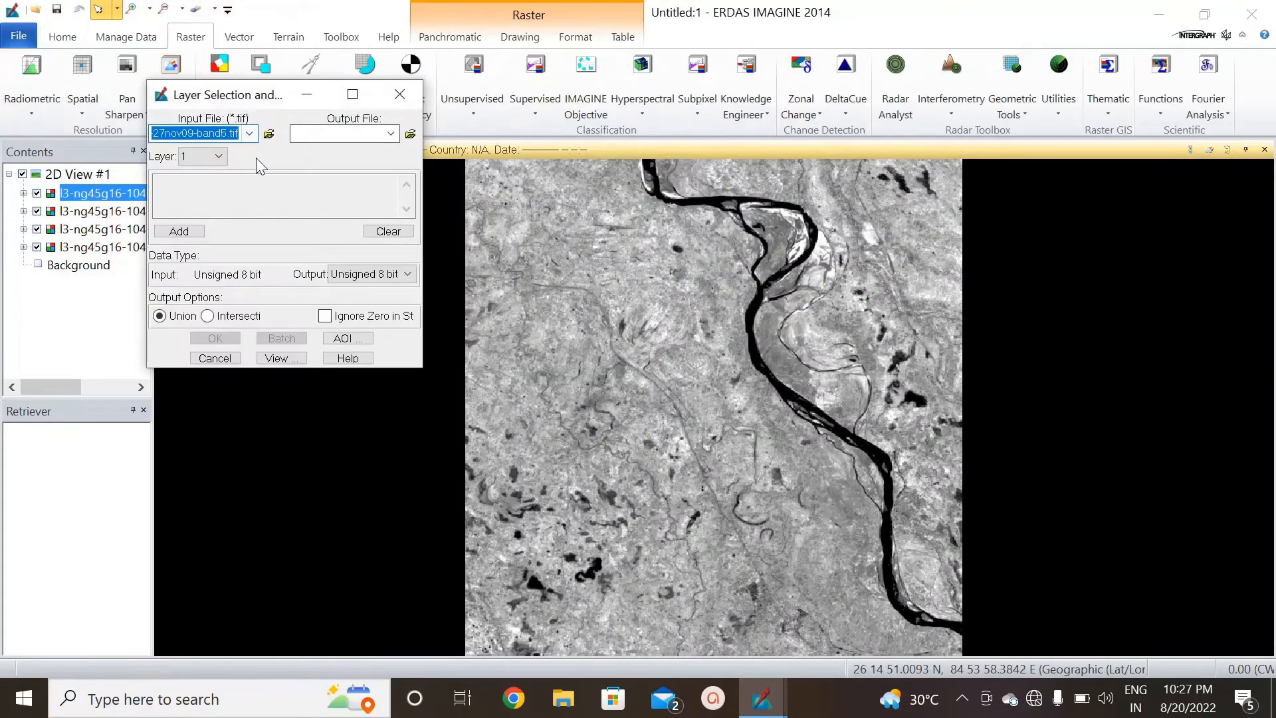
Add the l3-ng45g16 27nov09 band5 and band4 TIFFs, followed by the remaining bands, to the Layer Stack input list.
left_click(249, 133)
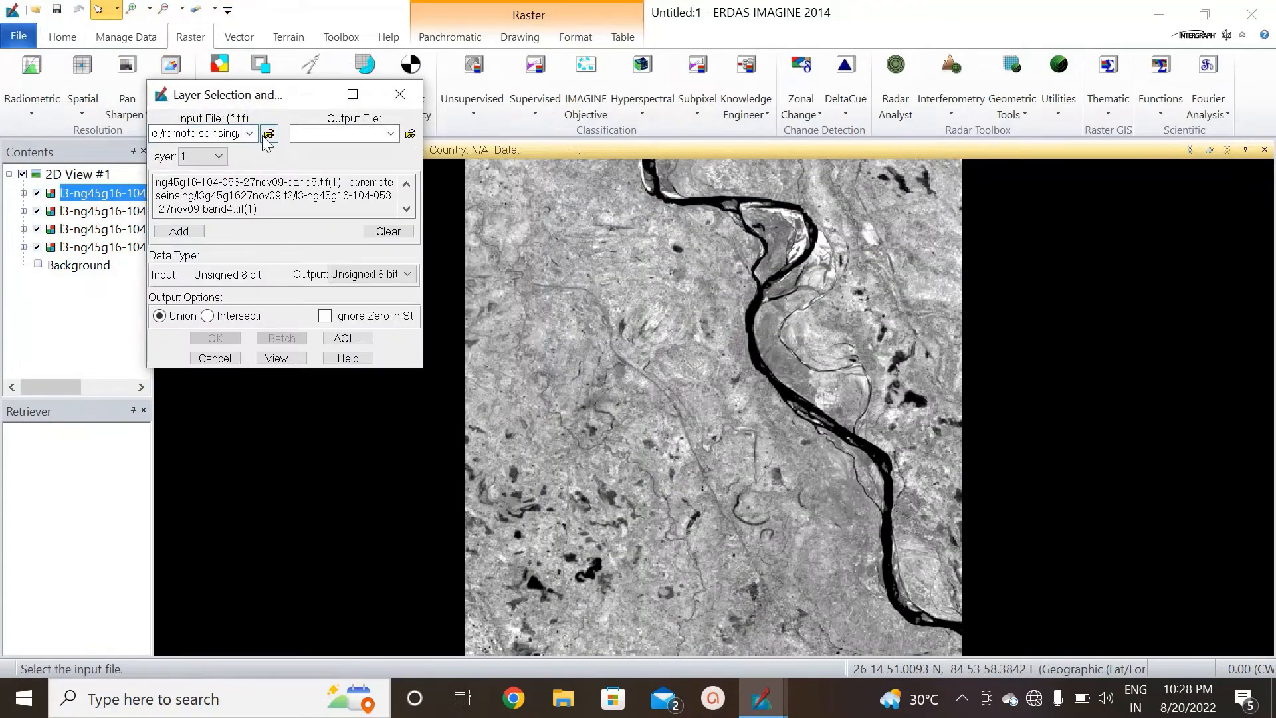
left_click(192, 229)
left_click(249, 133)
left_click(279, 187)
left_click(183, 232)
Choose the remote seinsing folder and the IMAGINE Image file type for the stack's output file.
left_click(411, 133)
left_click(490, 240)
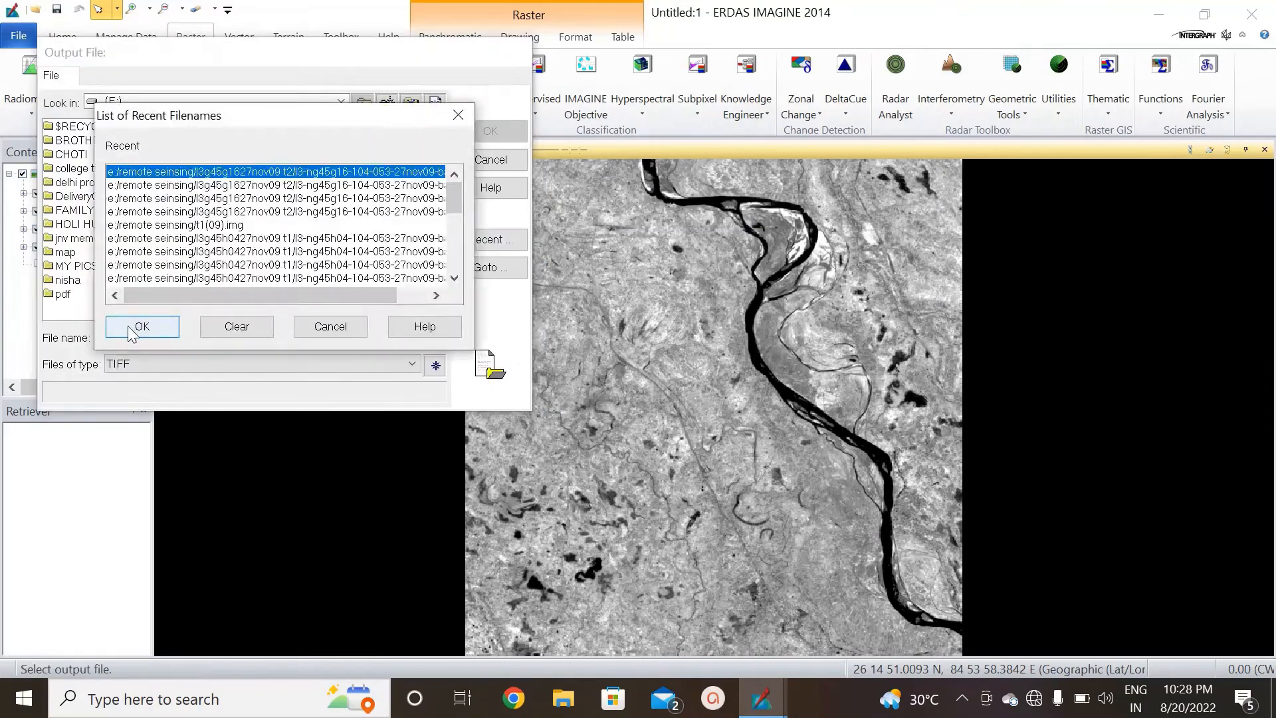
left_click(133, 326)
left_click(679, 403)
left_click(413, 364)
left_click(266, 412)
left_click(364, 105)
Name the stack output t2(09), run the Layer Stack and close the process list.
left_click(234, 336)
type("t2(09")
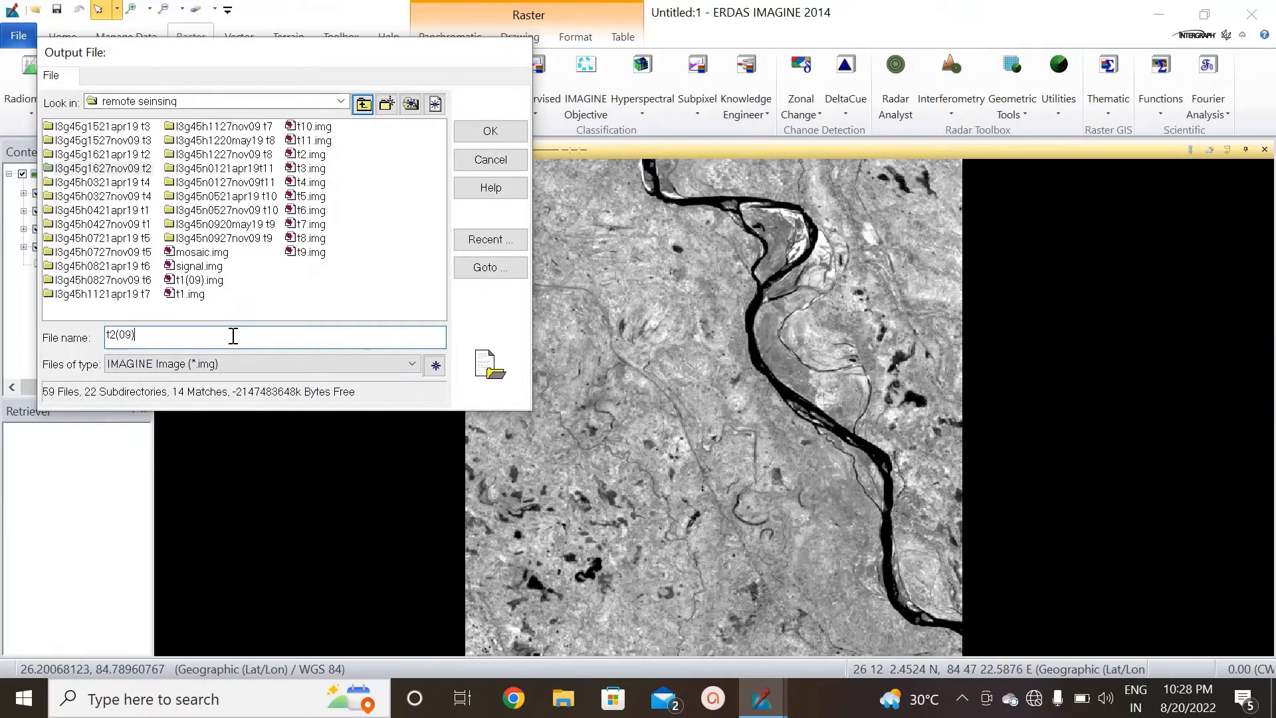
key("Return")
left_click(211, 338)
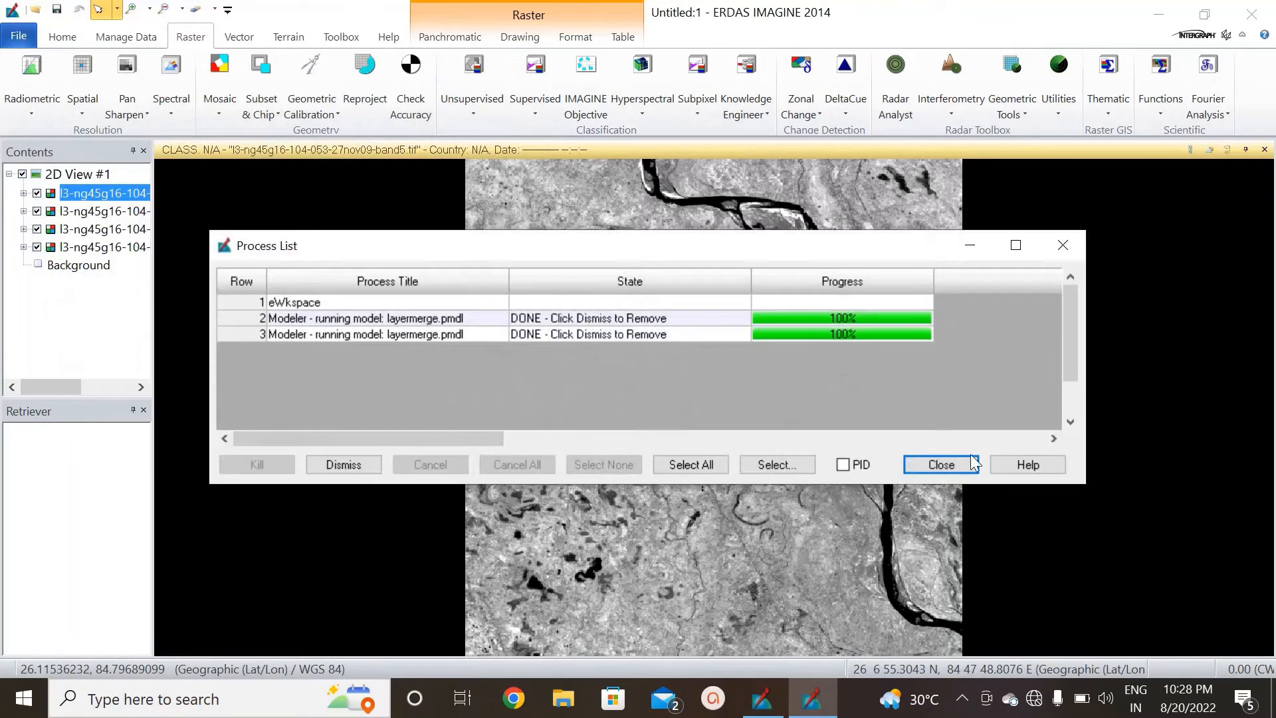
left_click(964, 464)
Clear the 2D view and list the TIFF files of the l3g45g1527nov09 t3 folder for a new raster layer.
left_click(18, 35)
left_click(56, 123)
key("ctrl+o")
left_click(843, 351)
left_click(519, 453)
double_click(465, 323)
left_click(565, 476)
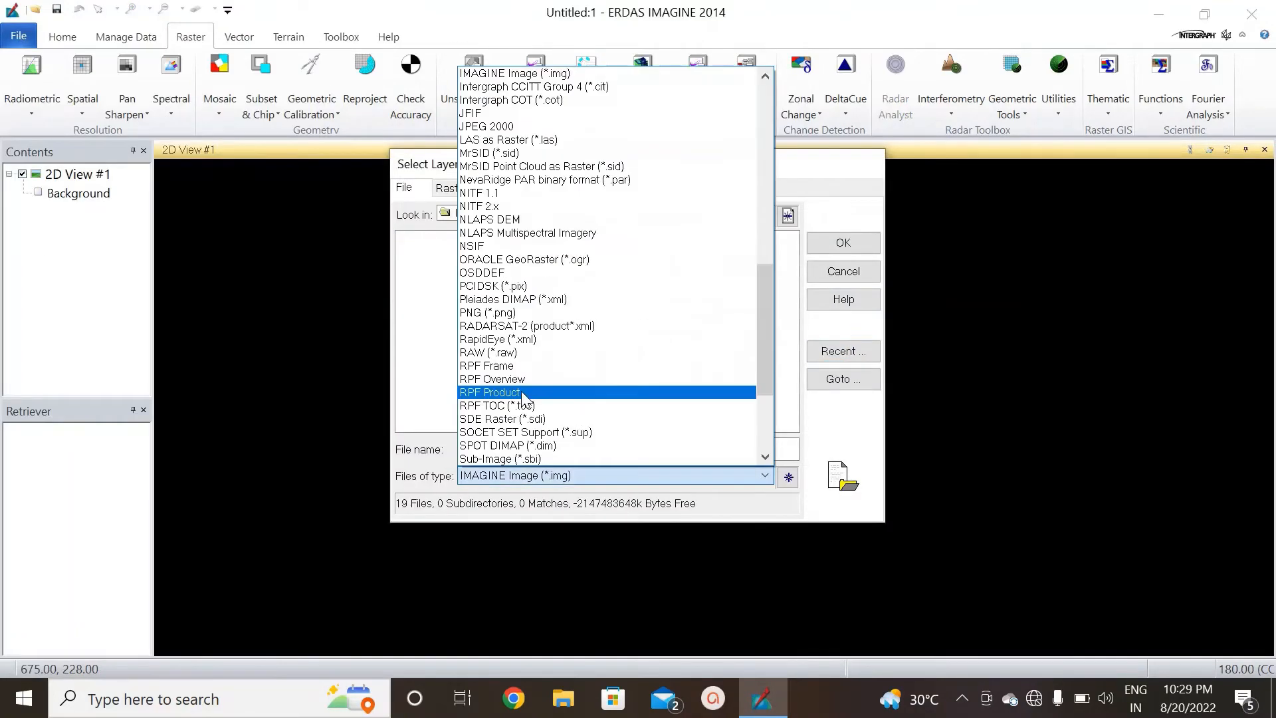
left_click(512, 406)
Load the four l3-ng45g15 27nov09 band TIFF files into the 2D view and fit the imagery to the frame.
left_click(492, 240)
left_click(845, 244)
left_click(63, 37)
left_click(283, 93)
Open Layer Stack and add bands 5, 4, 3 and 2 of the l3-ng45g15 27nov09 tile.
left_click(191, 38)
left_click(173, 103)
left_click(172, 247)
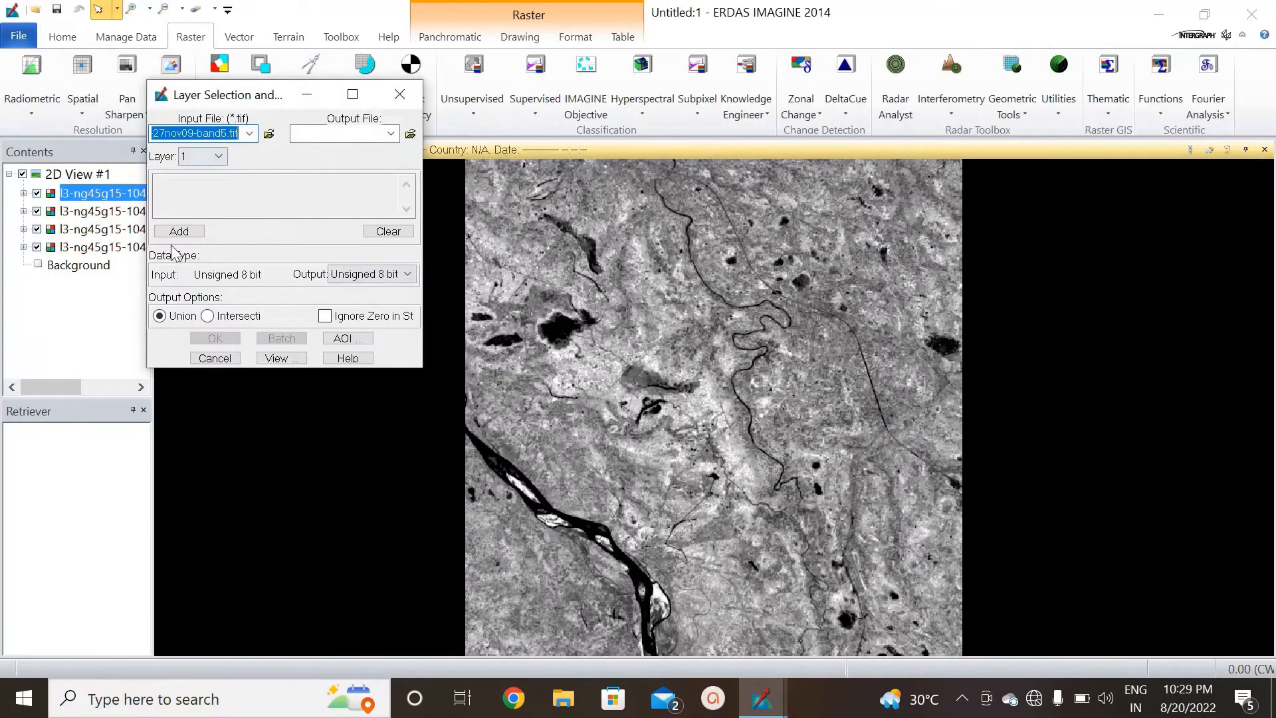
left_click(180, 232)
left_click(250, 134)
left_click(397, 193)
left_click(183, 232)
left_click(250, 134)
left_click(372, 186)
left_click(192, 232)
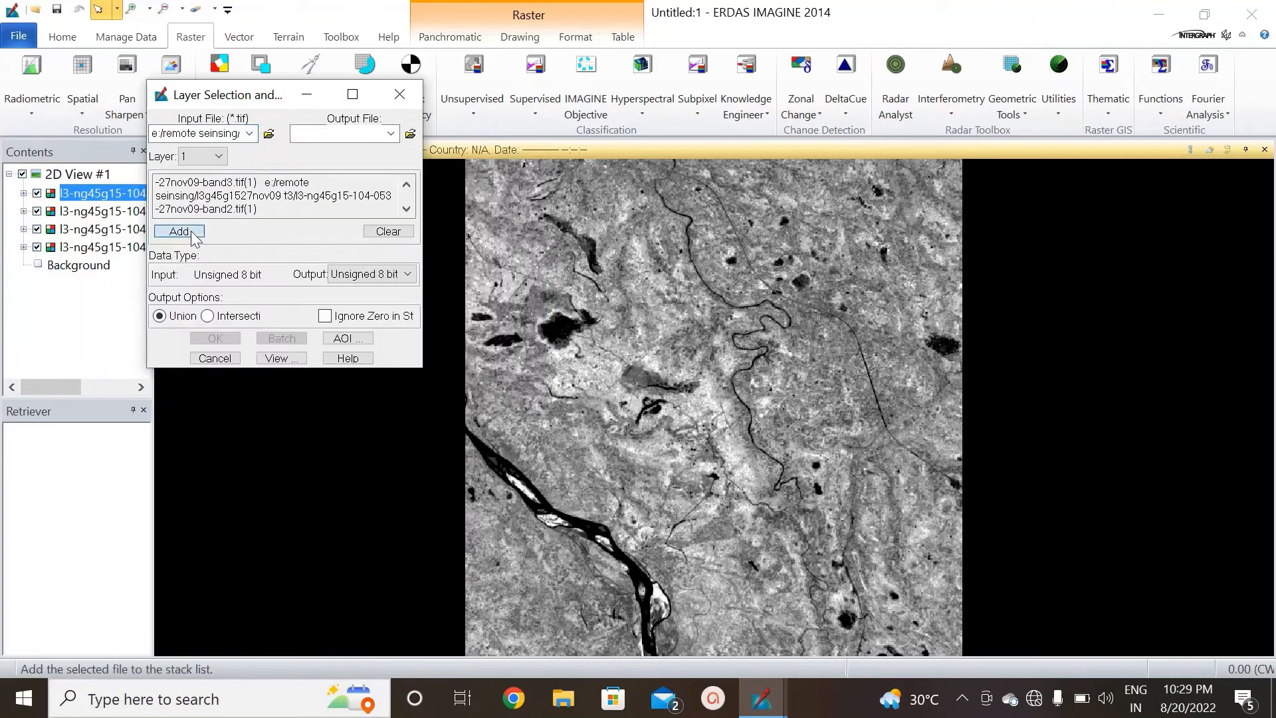
Choose the remote seinsing folder and the IMAGINE Image file type for the t3 tile's stack output.
left_click(411, 133)
left_click(490, 240)
left_click(146, 327)
left_click(692, 407)
left_click(364, 105)
left_click(306, 364)
left_click(294, 395)
left_click(291, 339)
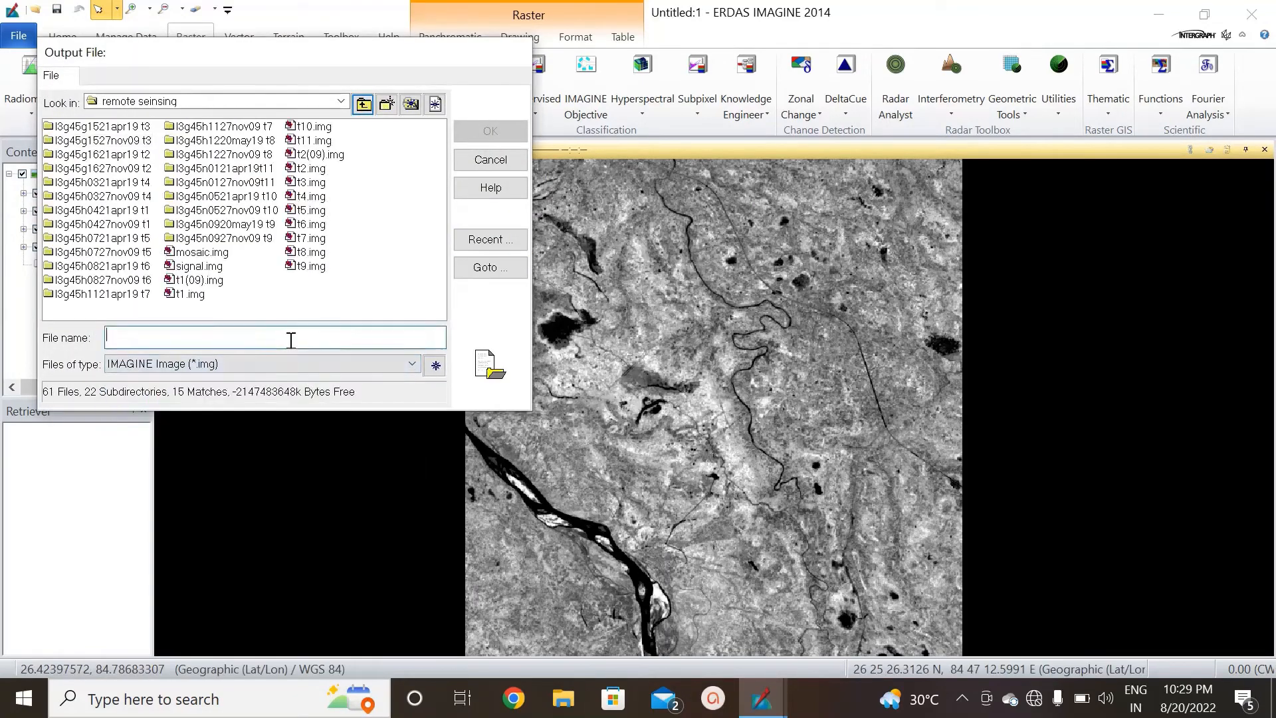
Name the stack output t3(09), run the Layer Stack and close the process list.
type("t3(09")
left_click(491, 132)
left_click(214, 337)
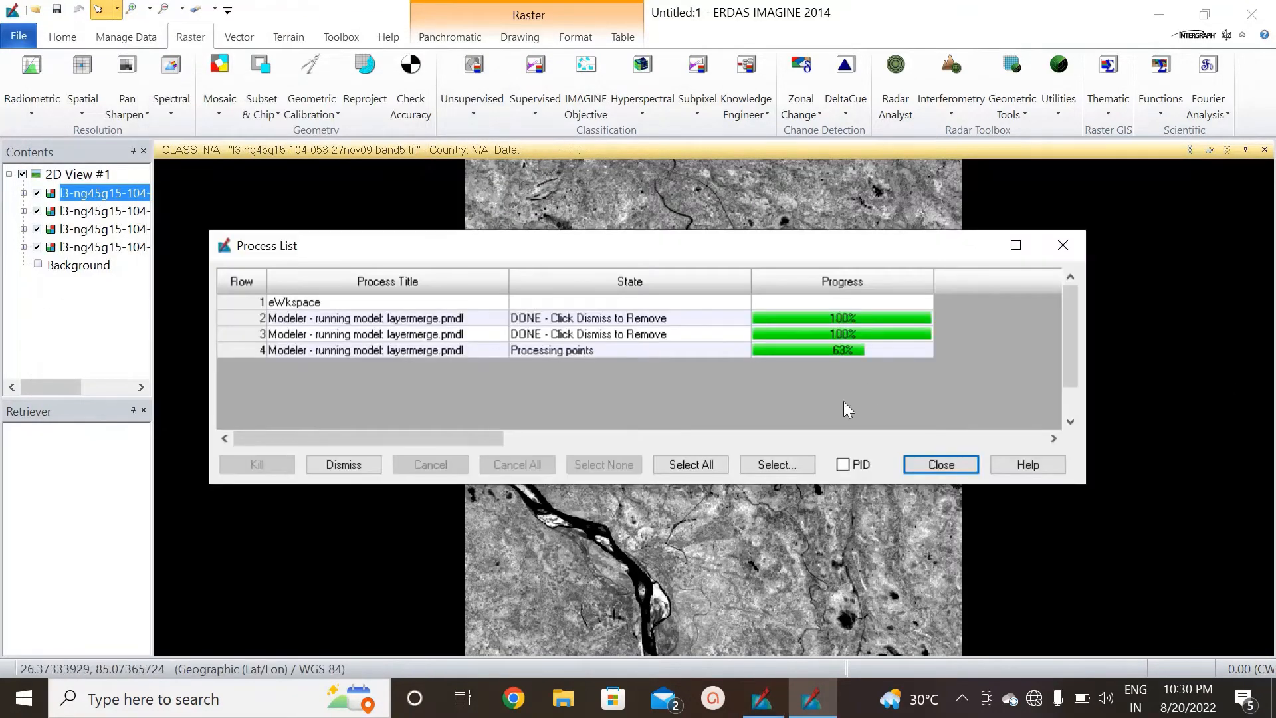
left_click(941, 464)
Clear the 2D view and open the l3g45h0327nov09 t4 folder for a new raster layer.
left_click(19, 36)
mouse_move(51, 123)
left_click(137, 165)
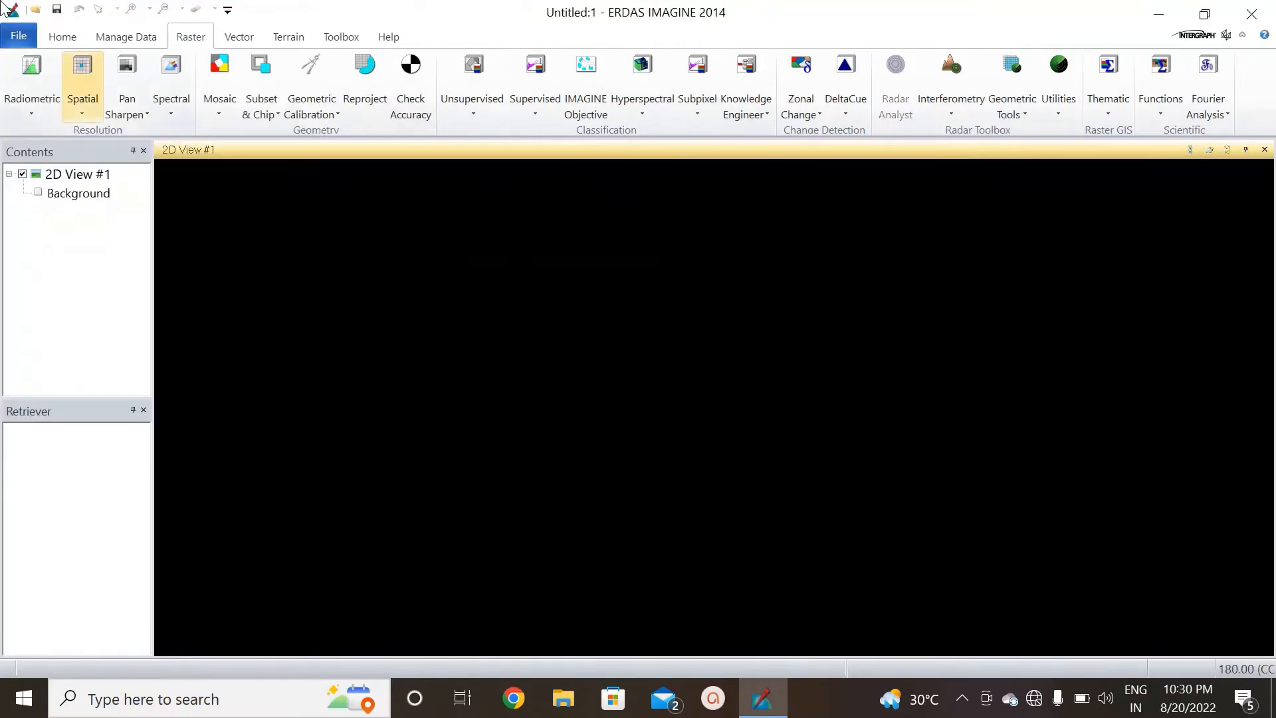
right_click(454, 267)
left_click(519, 287)
double_click(595, 294)
double_click(479, 309)
Load the four l3-ng45h03 27nov09 band TIFF files into the 2D view and fit the imagery to the frame.
left_click(508, 238)
left_click(508, 280, "shift")
left_click(851, 244)
left_click(62, 37)
left_click(279, 103)
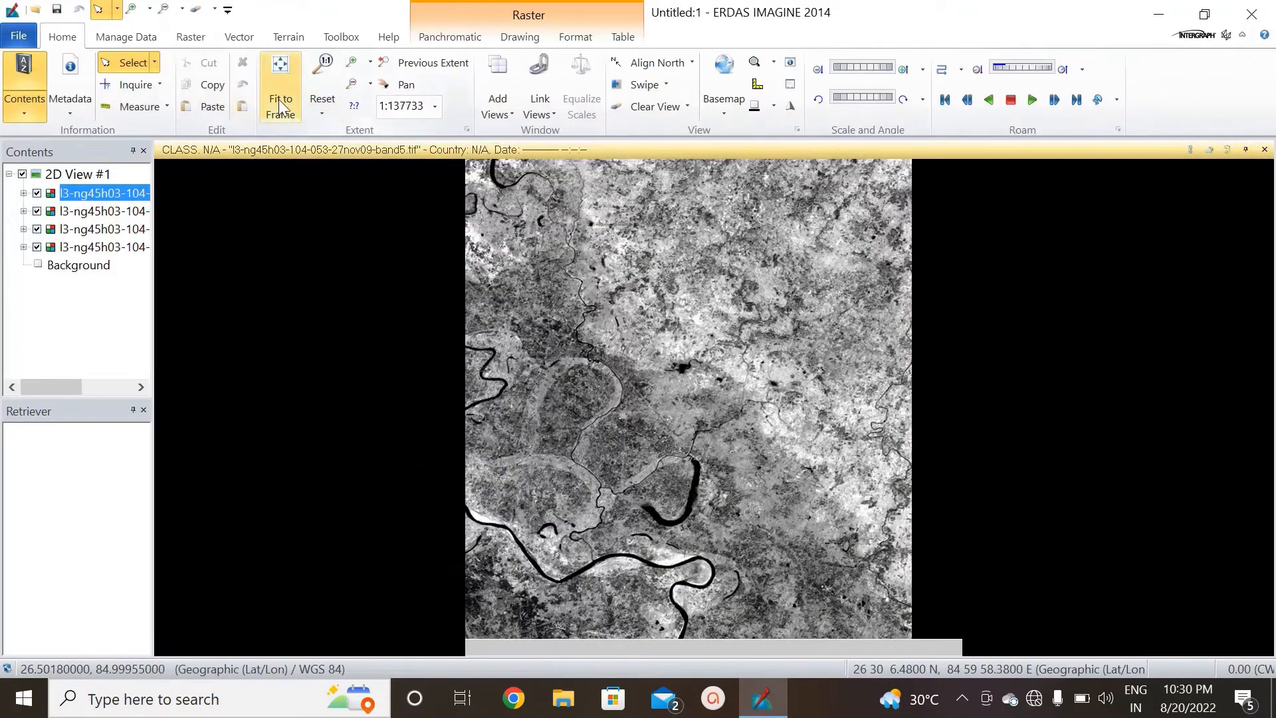
Open Layer Stack and add the l3-ng45h03 27nov09 band TIFF files, starting with bands 5 and 4.
left_click(190, 38)
left_click(172, 100)
left_click(249, 134)
left_click(299, 163)
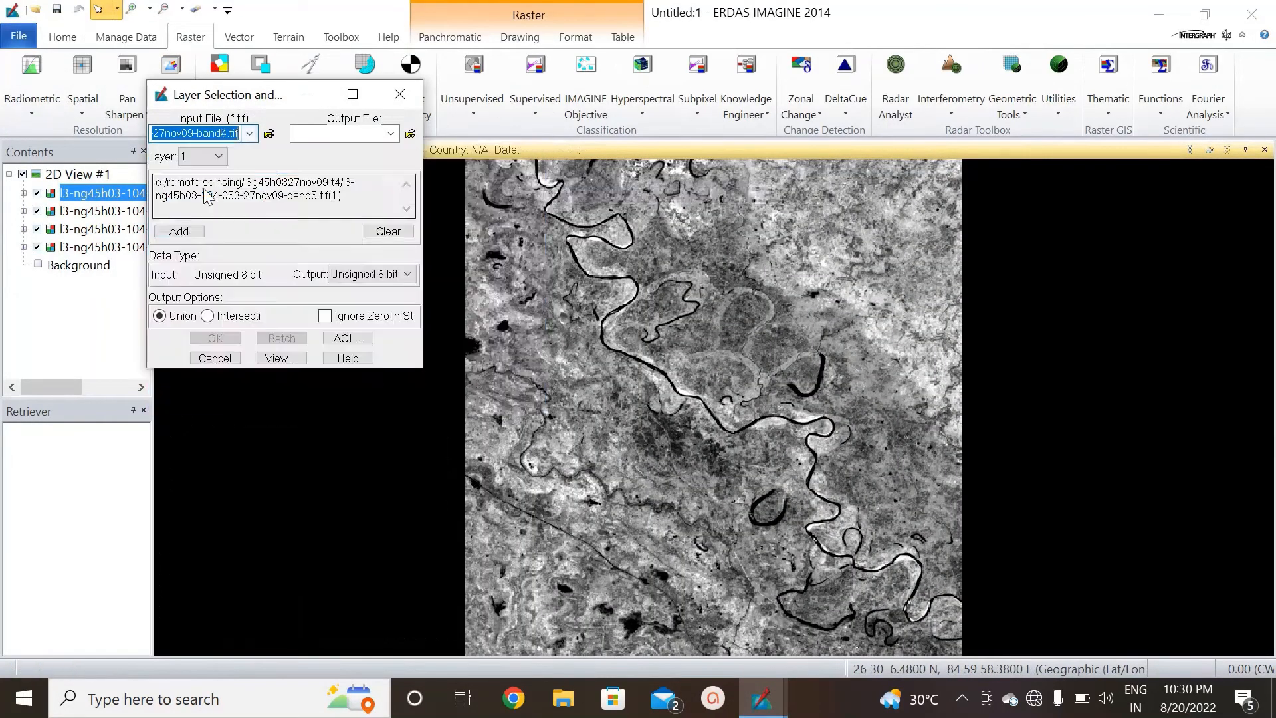
left_click(193, 232)
Choose the remote seinsing folder and the IMAGINE Image file type for the t4 tile's stack output.
left_click(411, 134)
left_click(493, 242)
left_click(551, 276)
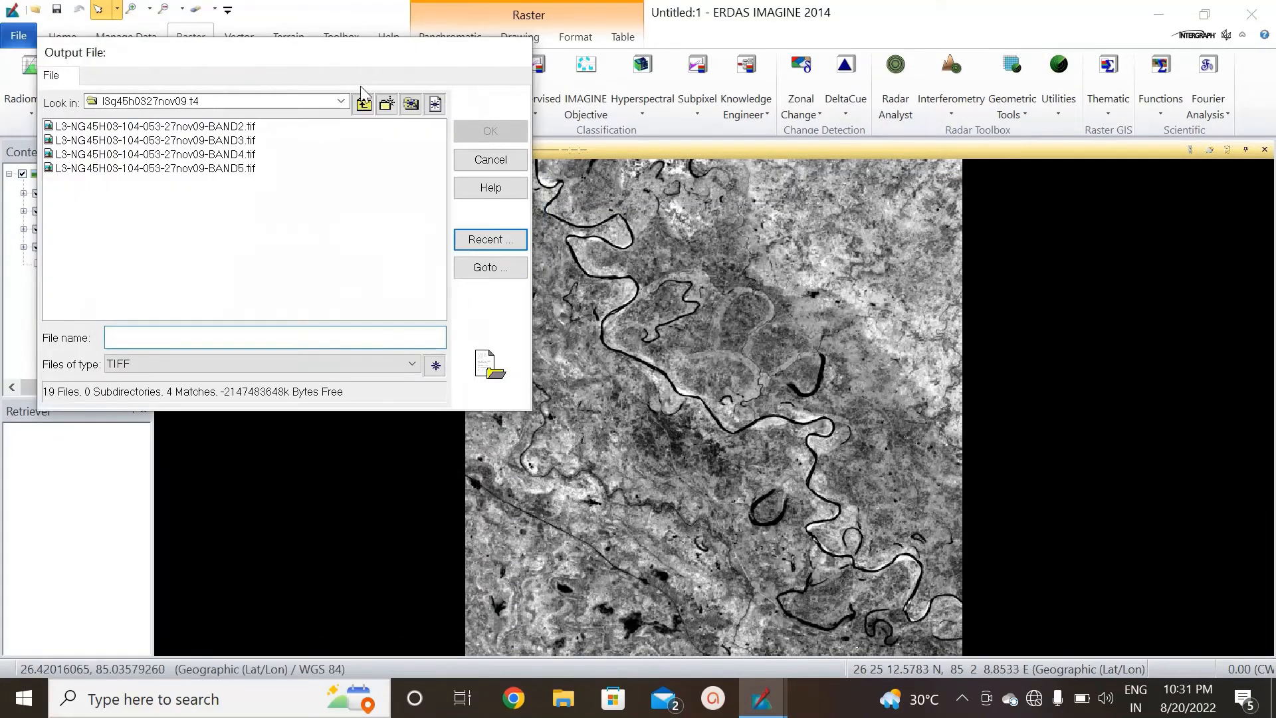
left_click(364, 104)
left_click(412, 365)
left_click(293, 394)
Name the stack output t4(09), run the Layer Stack and close the process list.
left_click(300, 338)
type("t4(09)")
left_click(516, 129)
left_click(228, 340)
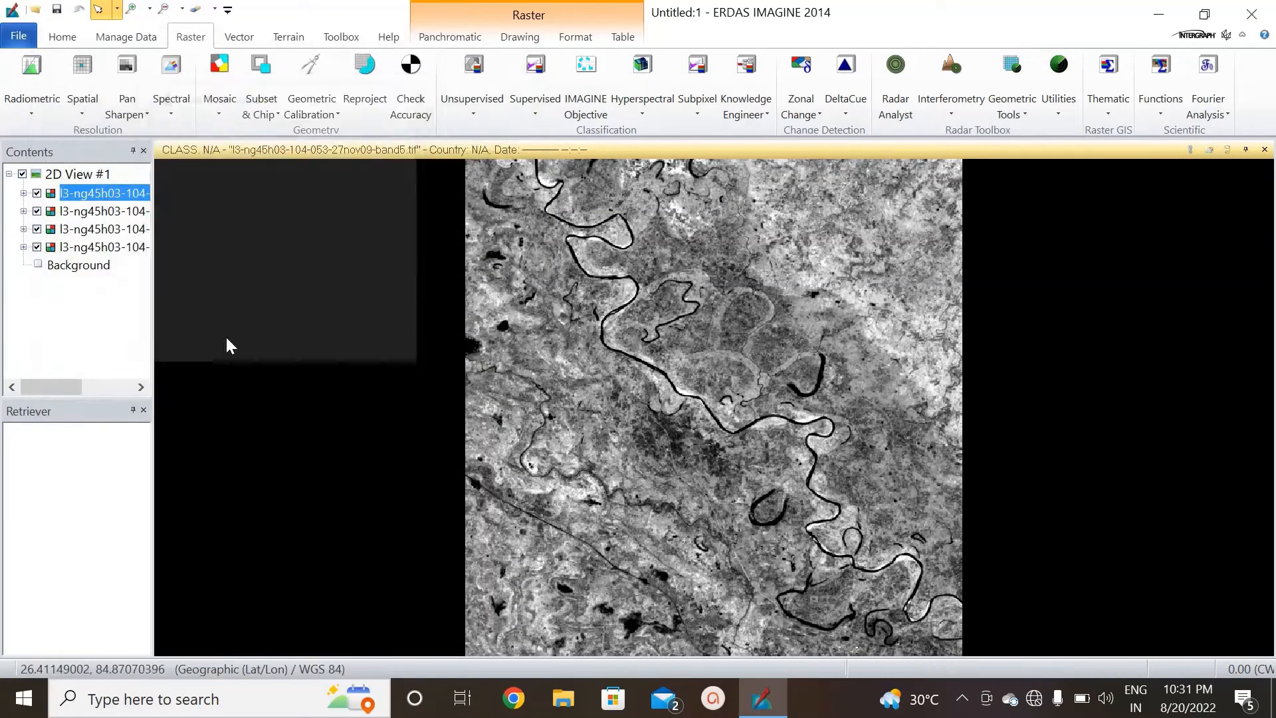
left_click(950, 462)
Clear the 2D view and open the l3g45h0727nov09 t5 folder to list its TIFF files for a new raster layer.
right_click(78, 174)
left_click(126, 229)
left_click(35, 9)
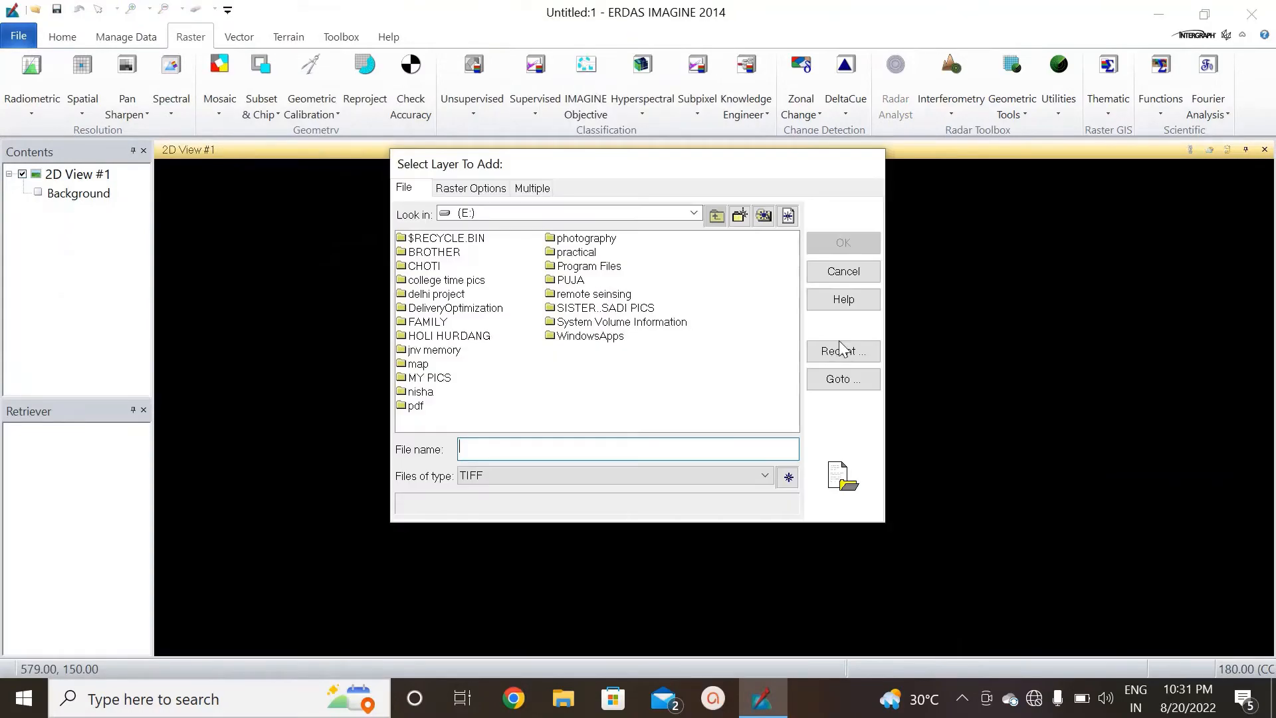
left_click(841, 350)
left_click(901, 385)
double_click(483, 367)
left_click(576, 476)
scroll(574, 361, "down", 4)
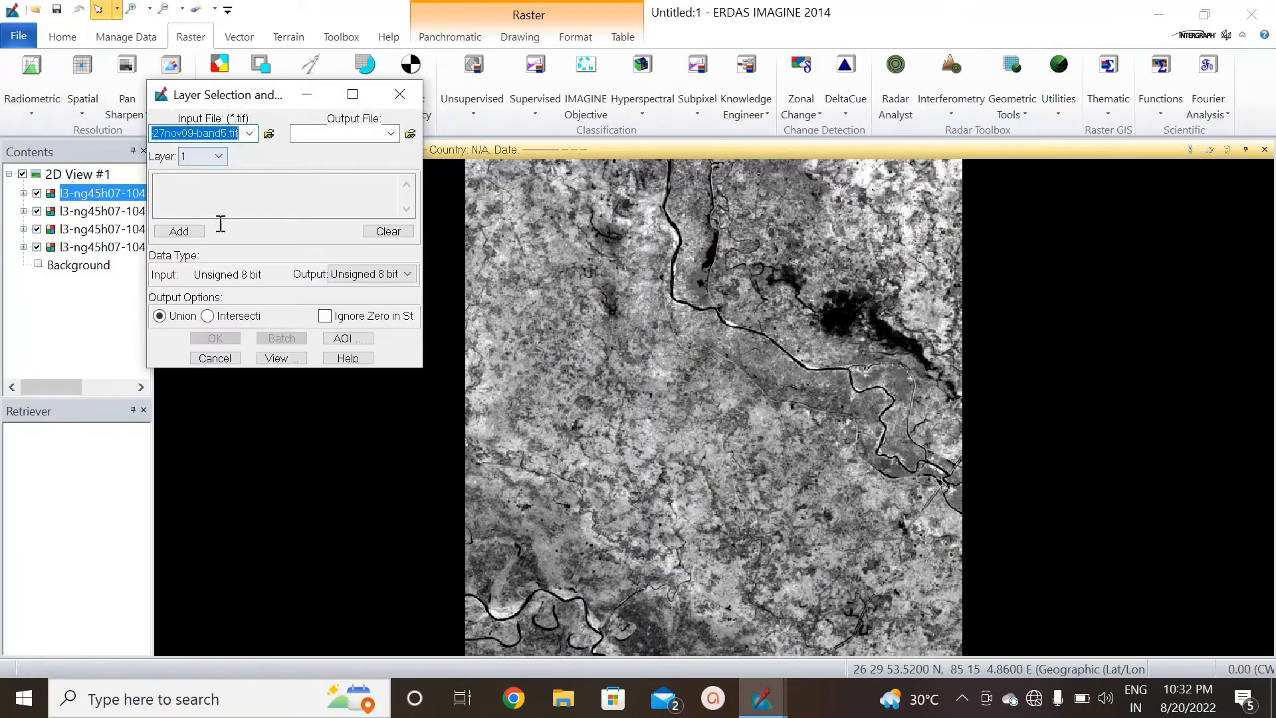
Add the l3-ng45h07 27nov09 band TIFF files to the layer stack.
left_click(249, 133)
left_click(282, 190)
left_click(250, 133)
left_click(309, 191)
left_click(249, 133)
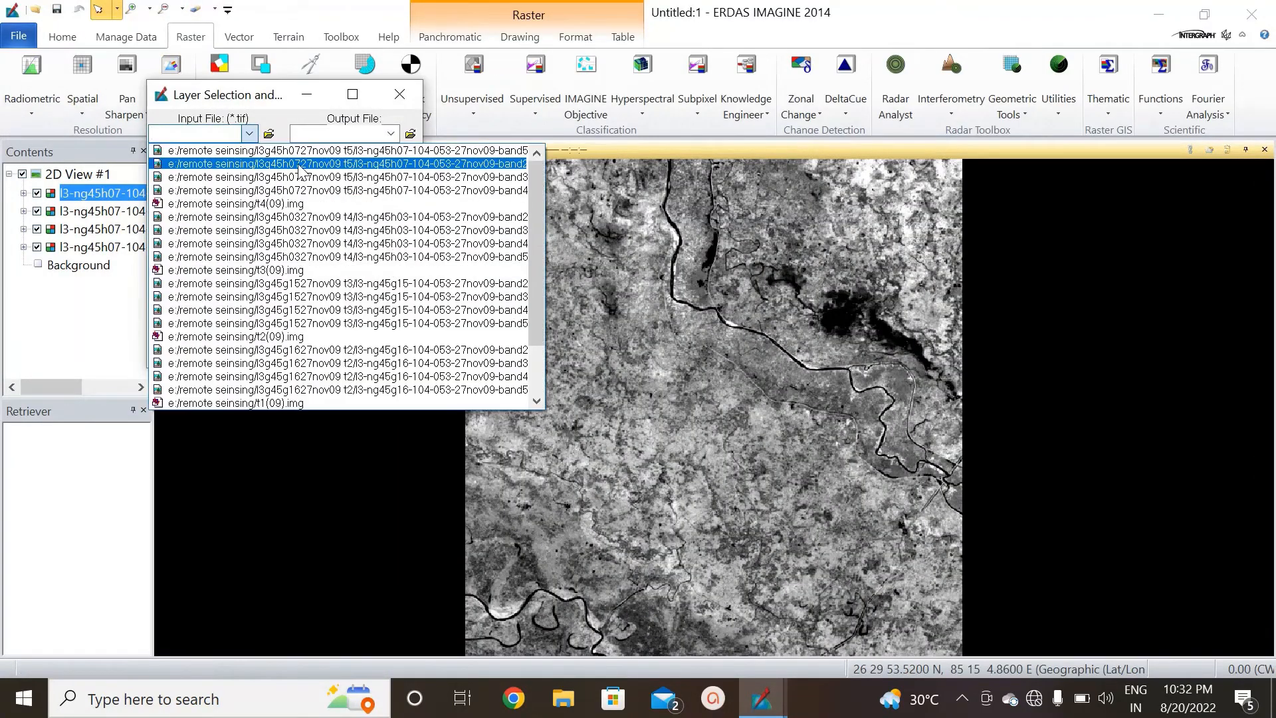
left_click(303, 190)
Choose the remote seinsing folder and the IMAGINE Image file type for the t5 tile's stack output.
left_click(410, 133)
double_click(240, 183)
left_click(253, 364)
left_click(246, 393)
Name the stack output t5(09), run the Layer Stack and close the process list.
left_click(262, 337)
type("t5(09)")
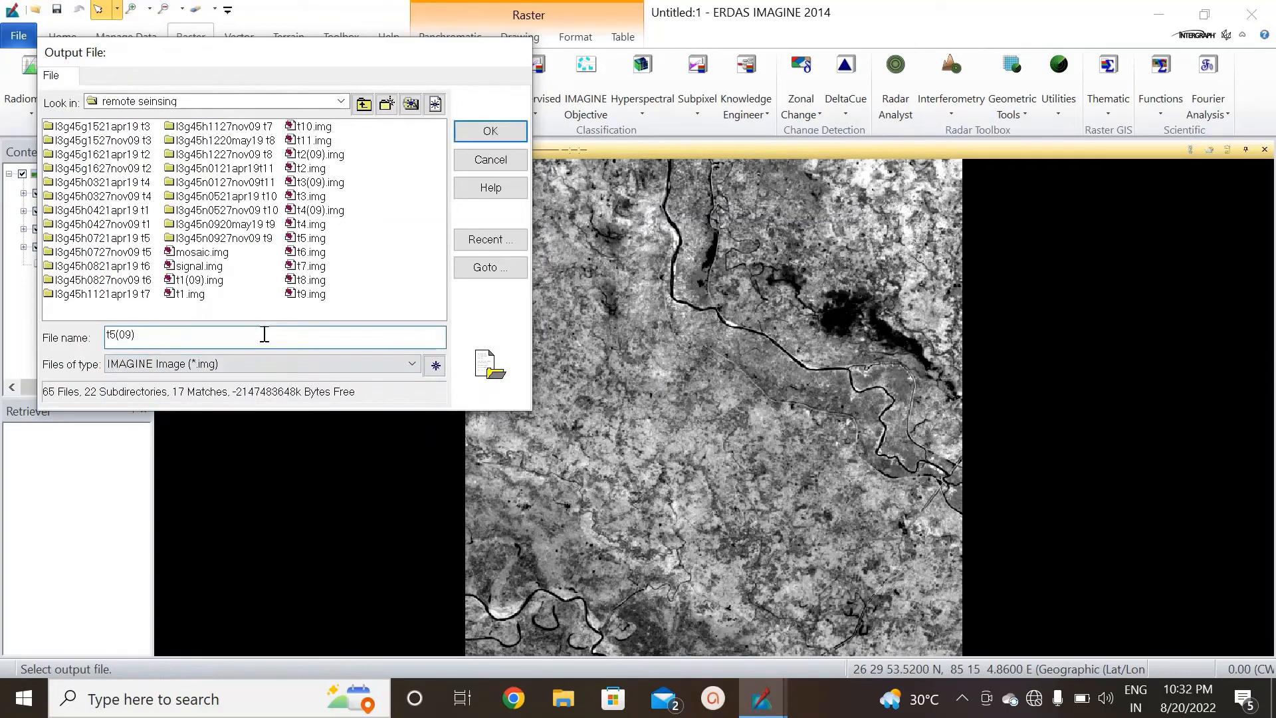
key("Return")
left_click(941, 465)
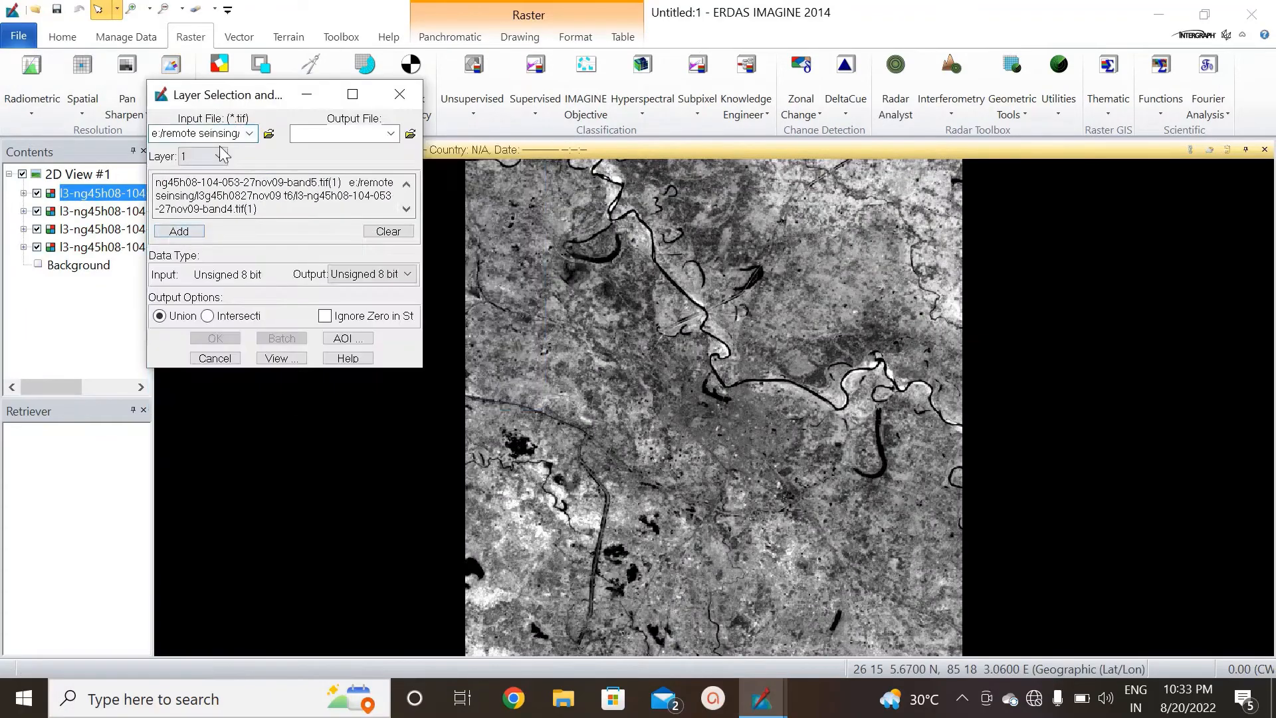
Add bands 3 and 2 of the l3-ng45h08 27nov09 tile to the layer stack.
left_click(249, 133)
left_click(220, 174)
left_click(180, 232)
left_click(250, 134)
left_click(220, 188)
left_click(185, 231)
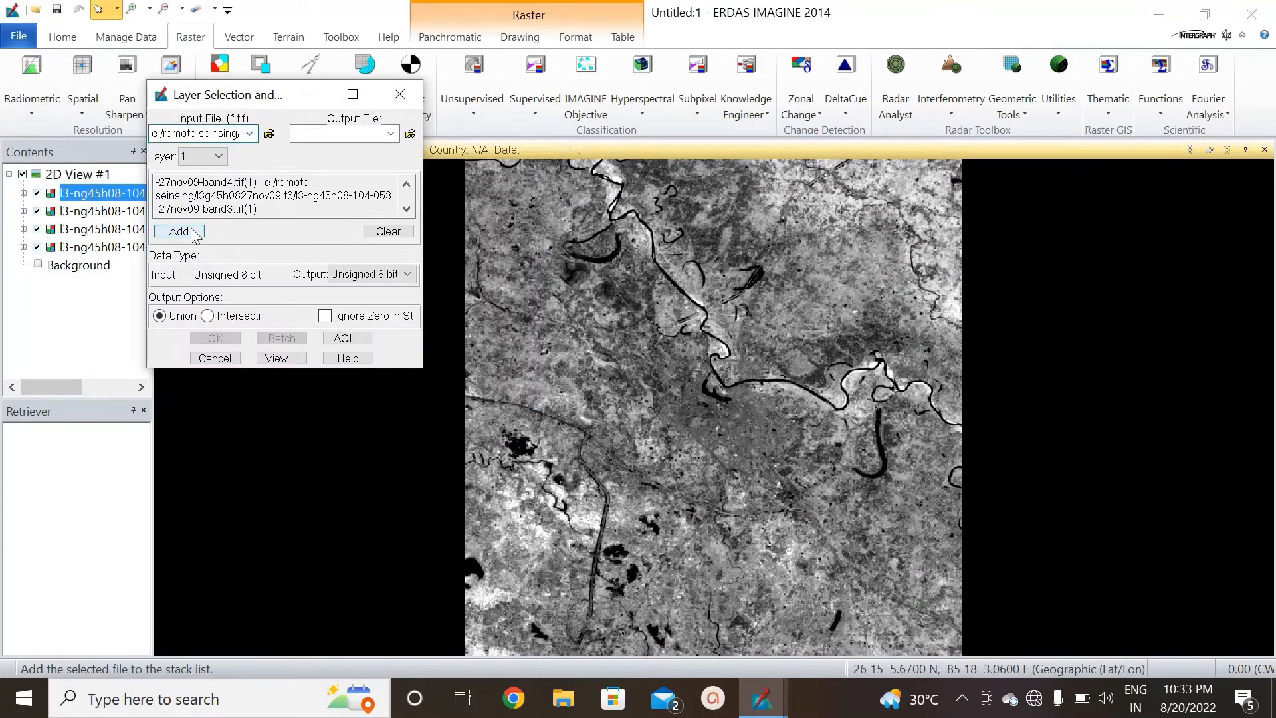
left_click(406, 184)
Set the stack's output file to t6(09) in the remote seinsing folder.
left_click(410, 135)
double_click(241, 182)
left_click(266, 338)
type("t6(09")
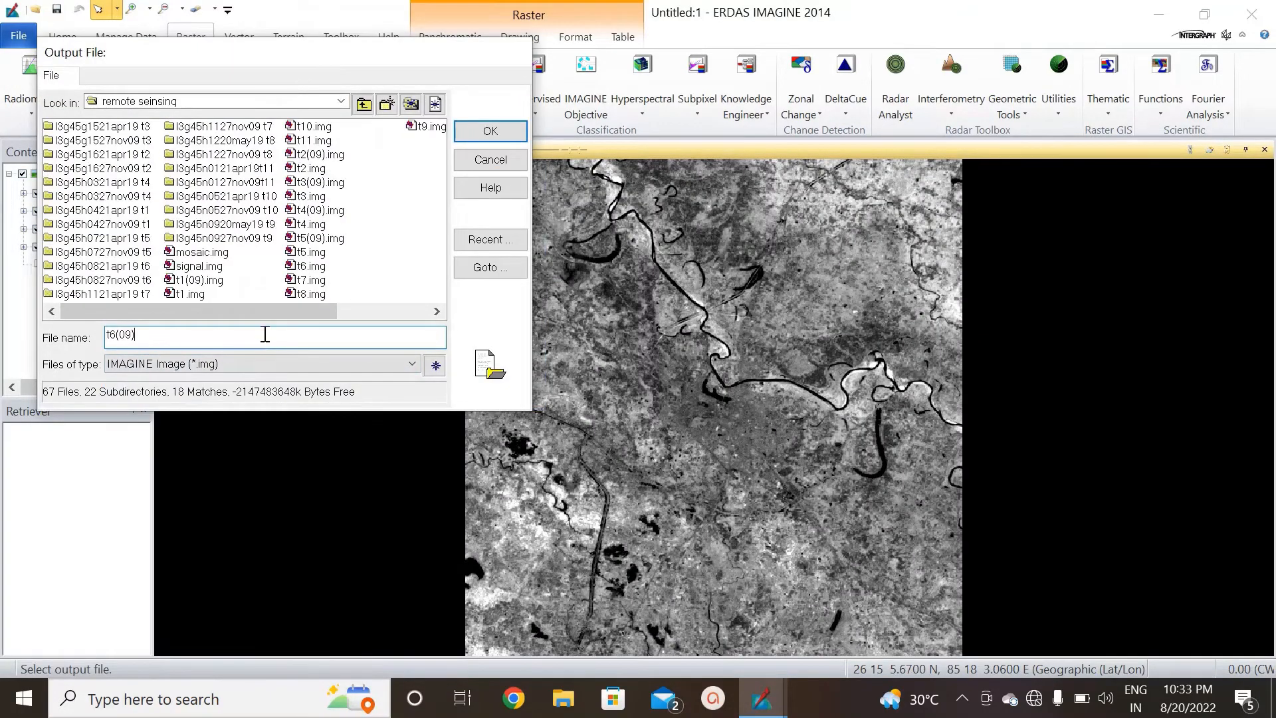
left_click(491, 131)
Run the Layer Stack for the l3-ng45h08 bands and close the process list.
left_click(215, 340)
mouse_move(75, 386)
left_mouse_down()
mouse_move(125, 388)
mouse_move(60, 388)
left_mouse_up()
left_click(812, 709)
left_click(941, 465)
Clear the 2D view and open the l3g45h1127nov09 t7 folder for a new raster layer.
left_click(18, 36)
left_click(84, 127)
left_click(36, 10)
double_click(598, 293)
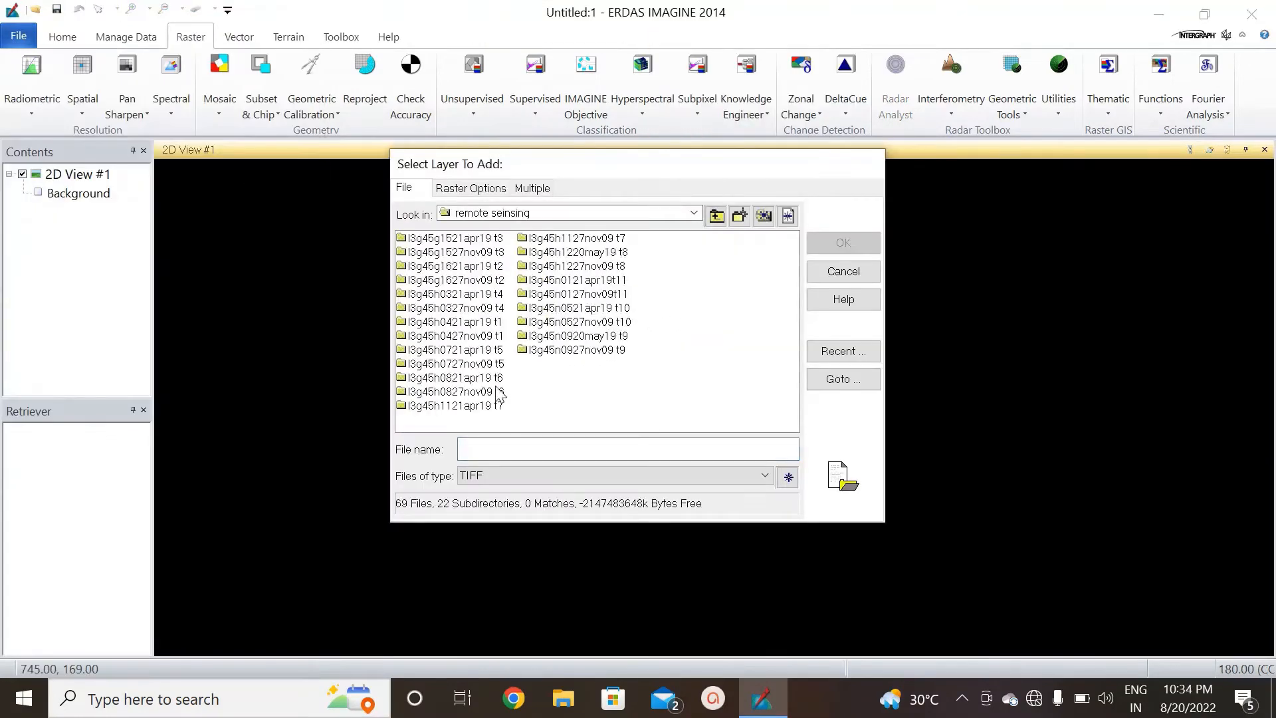
double_click(572, 240)
Load the four l3-ng45h11 27nov09 band TIFF files into the 2D view and fit the imagery to the frame.
left_click(508, 238)
left_click(509, 280, "shift")
left_click(855, 248)
left_click(62, 38)
left_click(281, 86)
Open Layer Stack and pick the l3-ng45h11 27nov09 band TIFF files as its inputs.
left_click(191, 37)
left_click(171, 87)
left_click(205, 138)
left_click(249, 133)
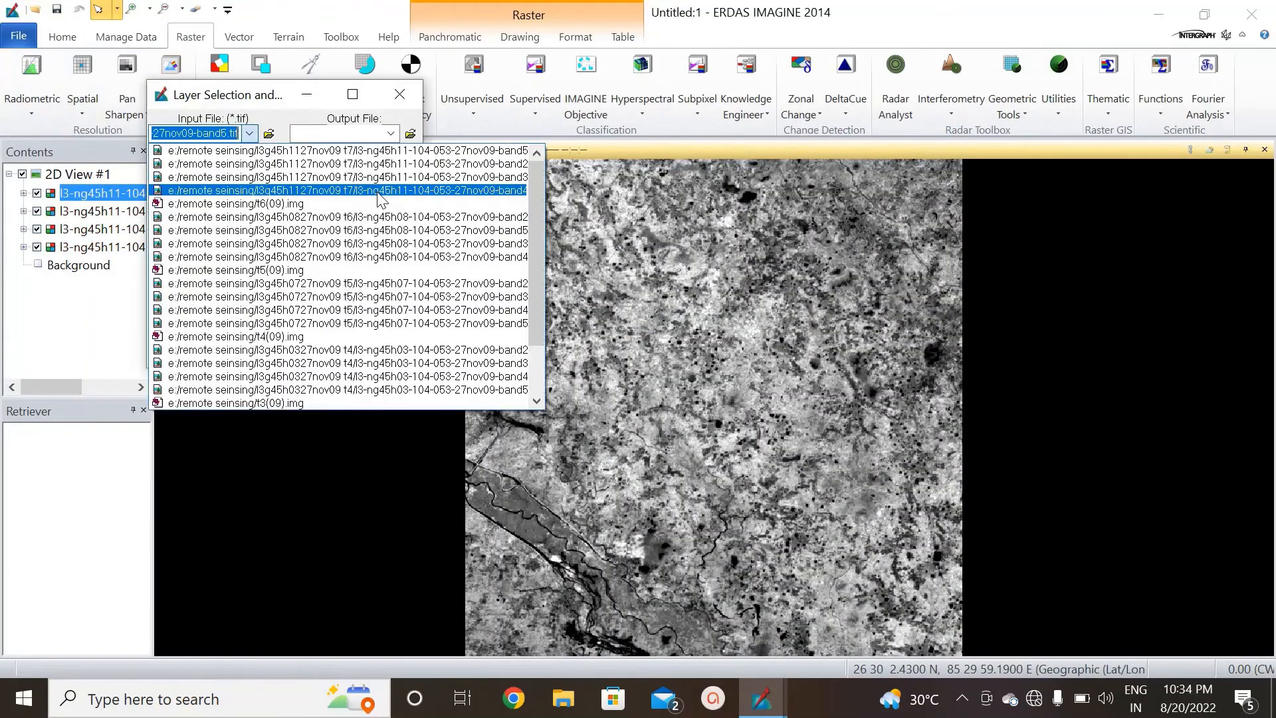
left_click(249, 134)
left_click(269, 178)
Set the stack's output file to t7(09) in the remote seinsing folder.
left_click(410, 133)
left_click(323, 336)
type("t7")
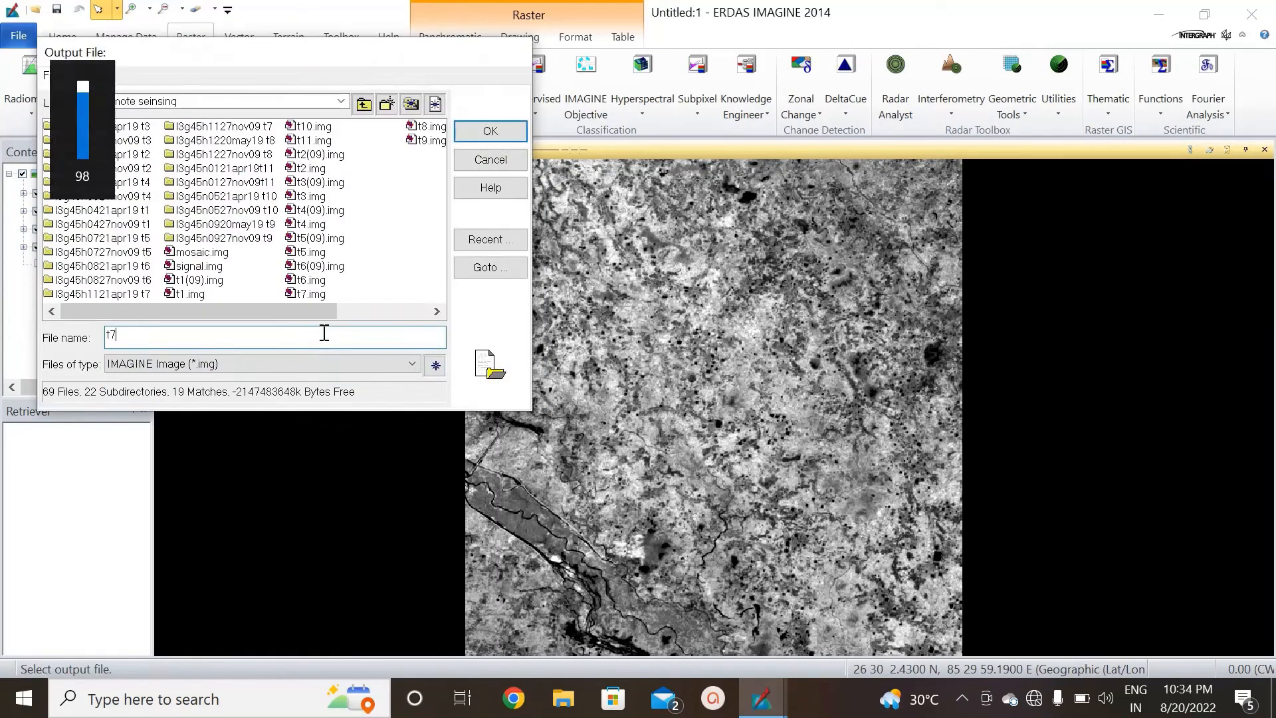
type("(09)")
key("Return")
Run the Layer Stack for the l3-ng45h11 bands and close the process list.
left_click(179, 231)
left_click(217, 337)
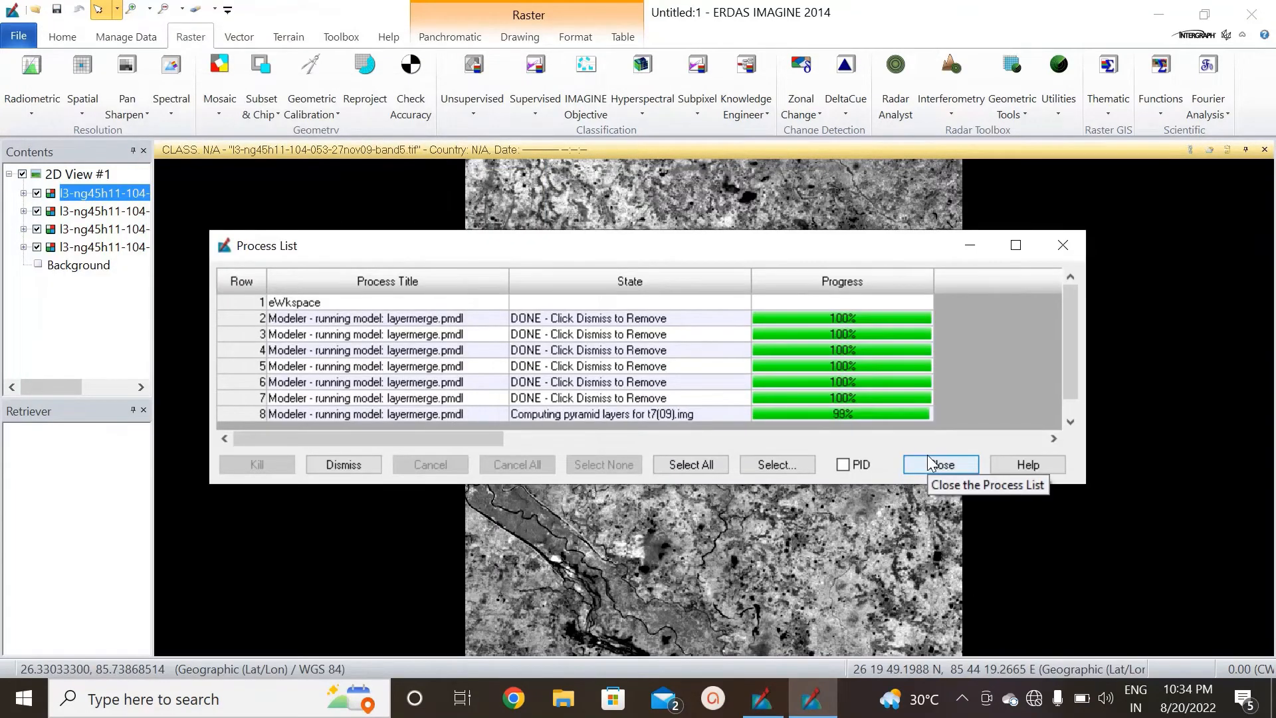
left_click(932, 461)
Clear the 2D view and open the l3g45h1227nov09 t8 folder for a new raster layer.
left_click(25, 36)
right_click(711, 354)
left_click(786, 14)
left_click(716, 216)
double_click(574, 266)
Load the four l3-ng45h12 27nov09 band TIFF files into the 2D view and fit the imagery to the frame.
left_click_drag(626, 306, 532, 251)
left_click(865, 248)
left_click(62, 37)
left_click(279, 79)
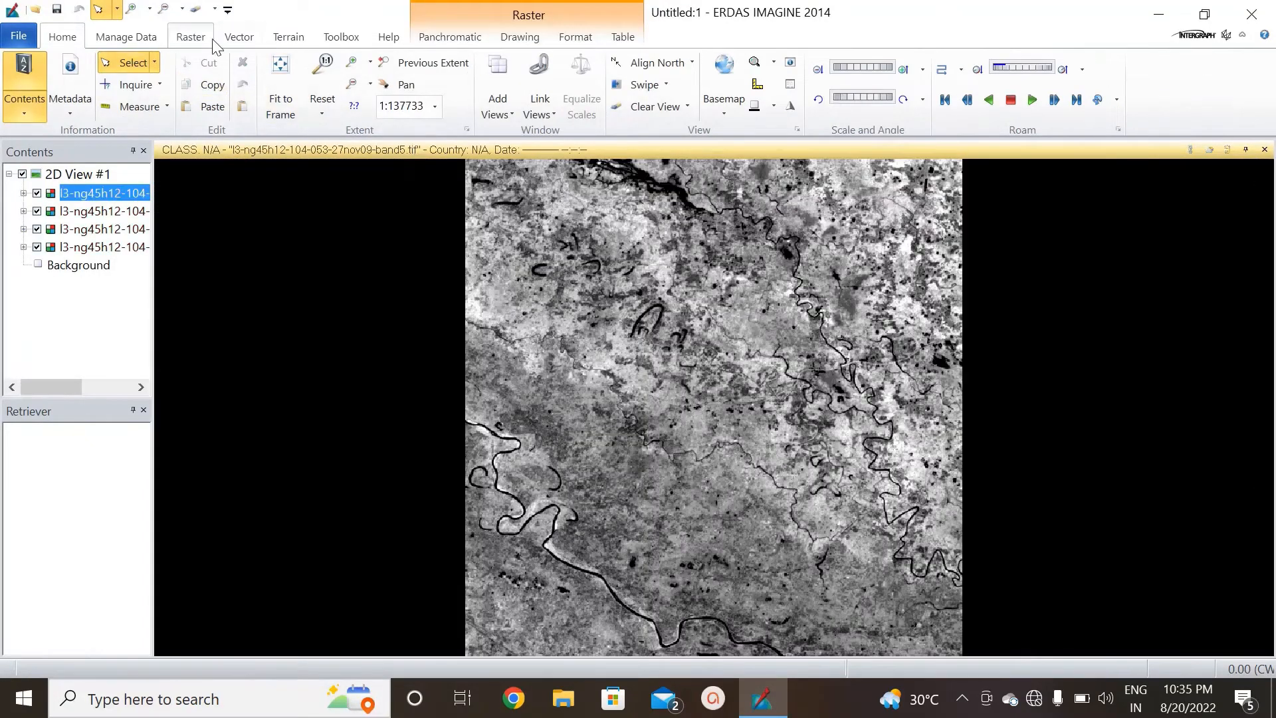
Open Layer Stack and add the l3-ng45h12 27nov09 band TIFF files to the stack list.
left_click(200, 38)
left_click(171, 100)
left_click(181, 246)
left_click(180, 231)
left_click(250, 133)
left_click(279, 165)
left_click(181, 233)
left_click(181, 232)
left_click(250, 133)
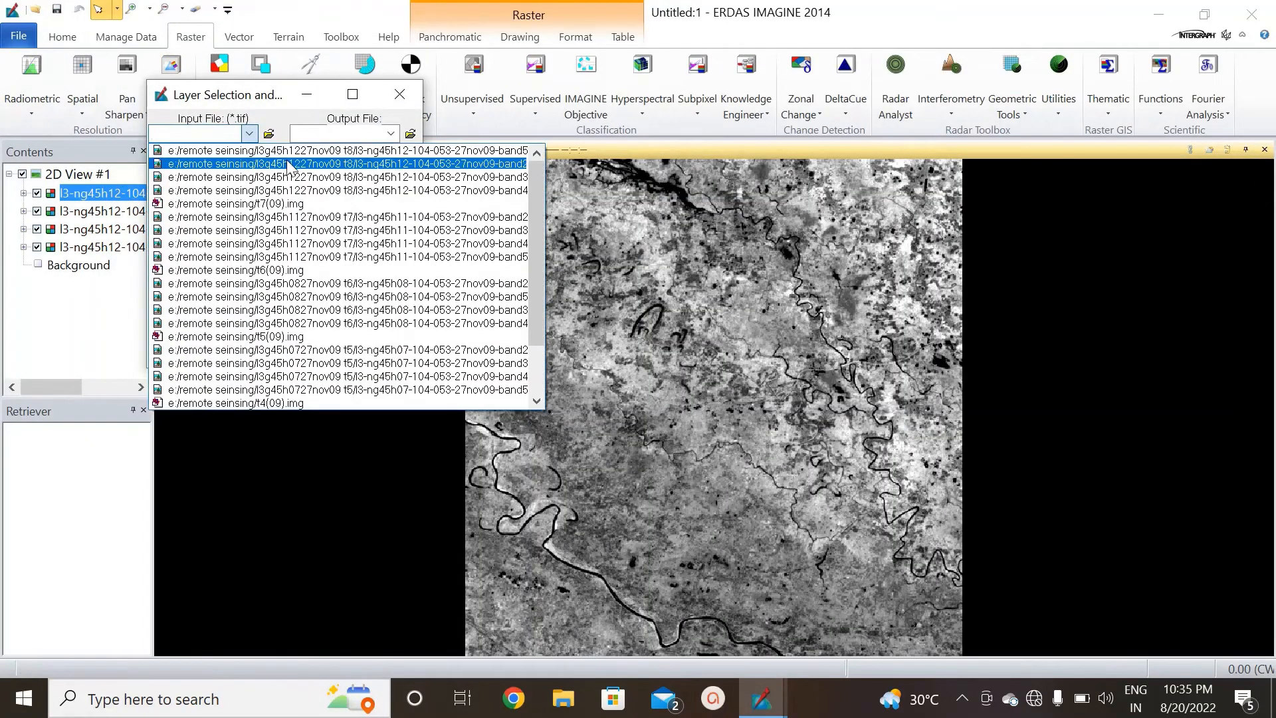
left_click(292, 166)
Name the stack output t8(09) in the remote seinsing folder, run the Layer Stack and close the process list.
left_click(411, 133)
double_click(240, 182)
left_click(286, 330)
type("t8(09)")
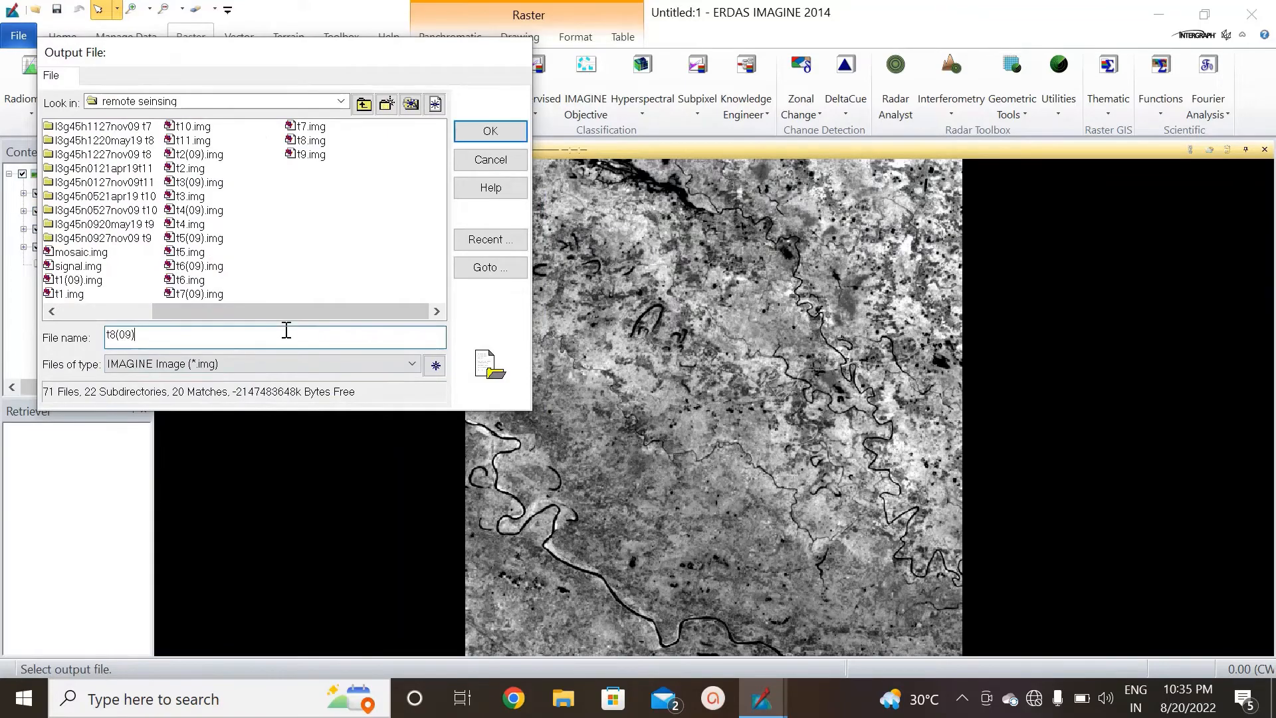
key("Return")
left_click(215, 339)
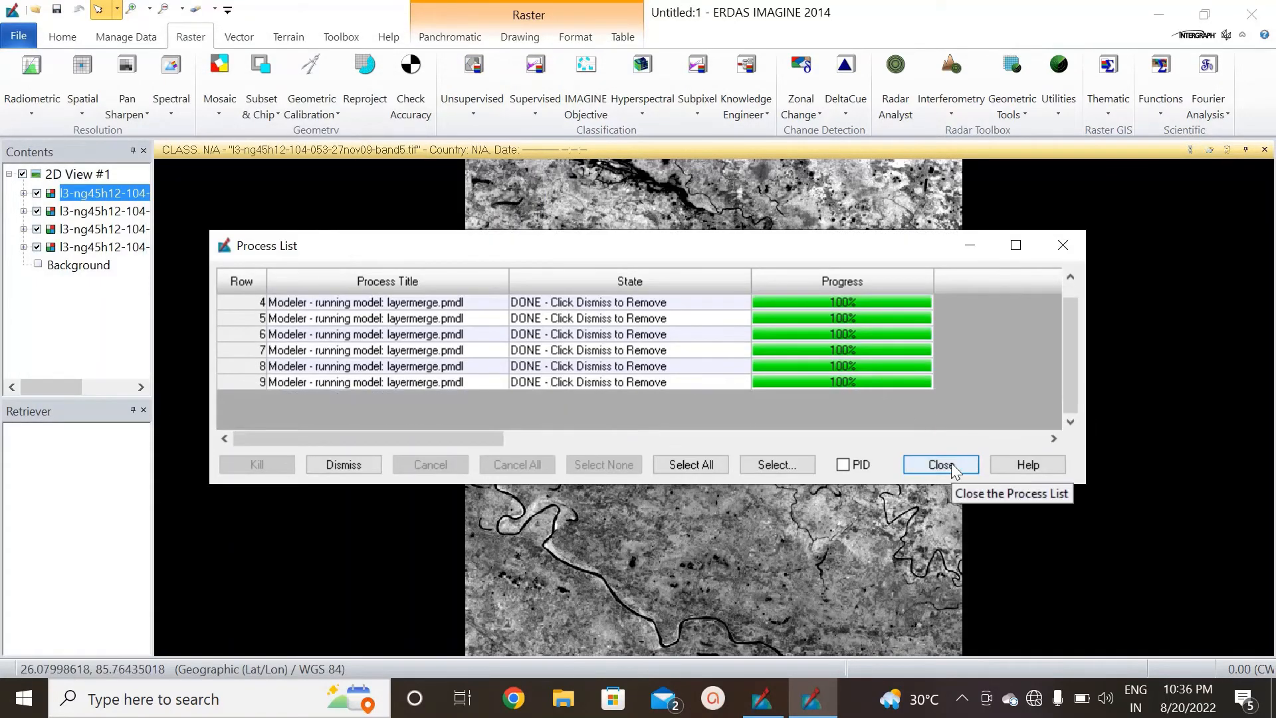
left_click(942, 465)
Clear the 2D view and start adding a new raster layer for the t9 tile.
left_click(28, 45)
left_click(53, 133)
right_click(750, 291)
left_click(798, 309)
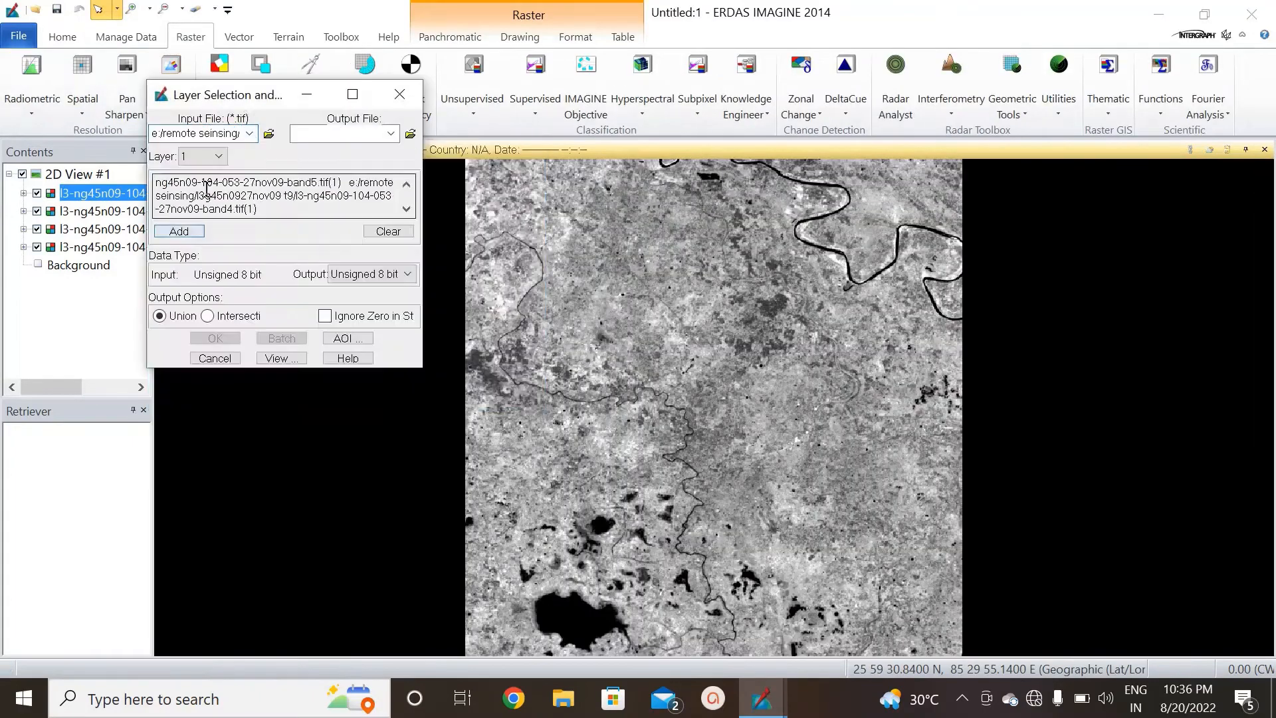
Name the stack output t9(09), run the Layer Stack and close the process list.
left_click(410, 133)
left_click(311, 336)
type("t9(")
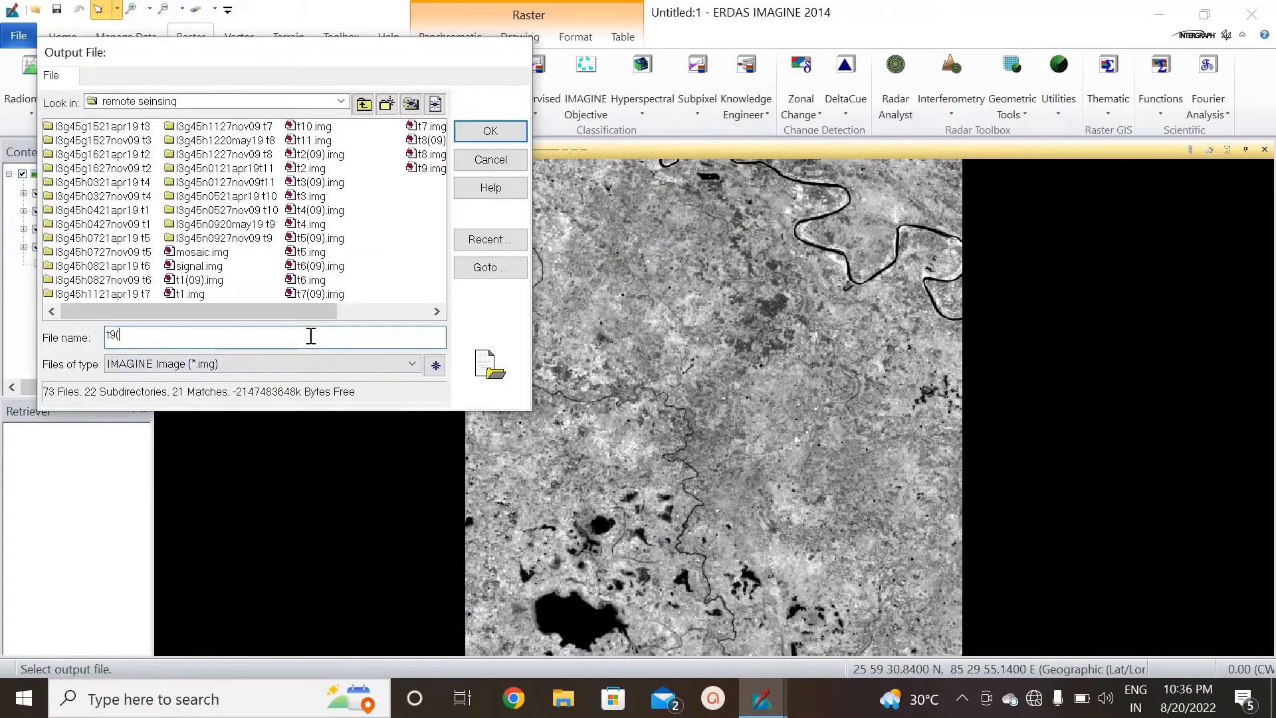
type("09)")
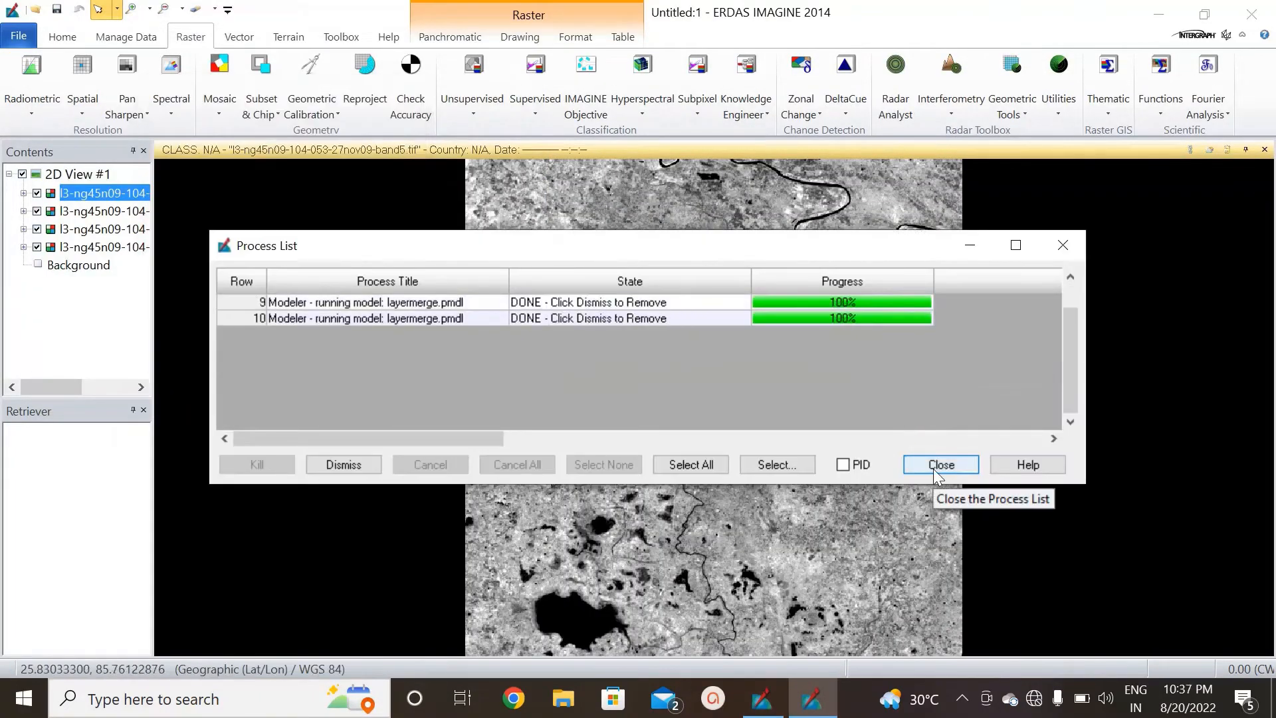
left_click(941, 465)
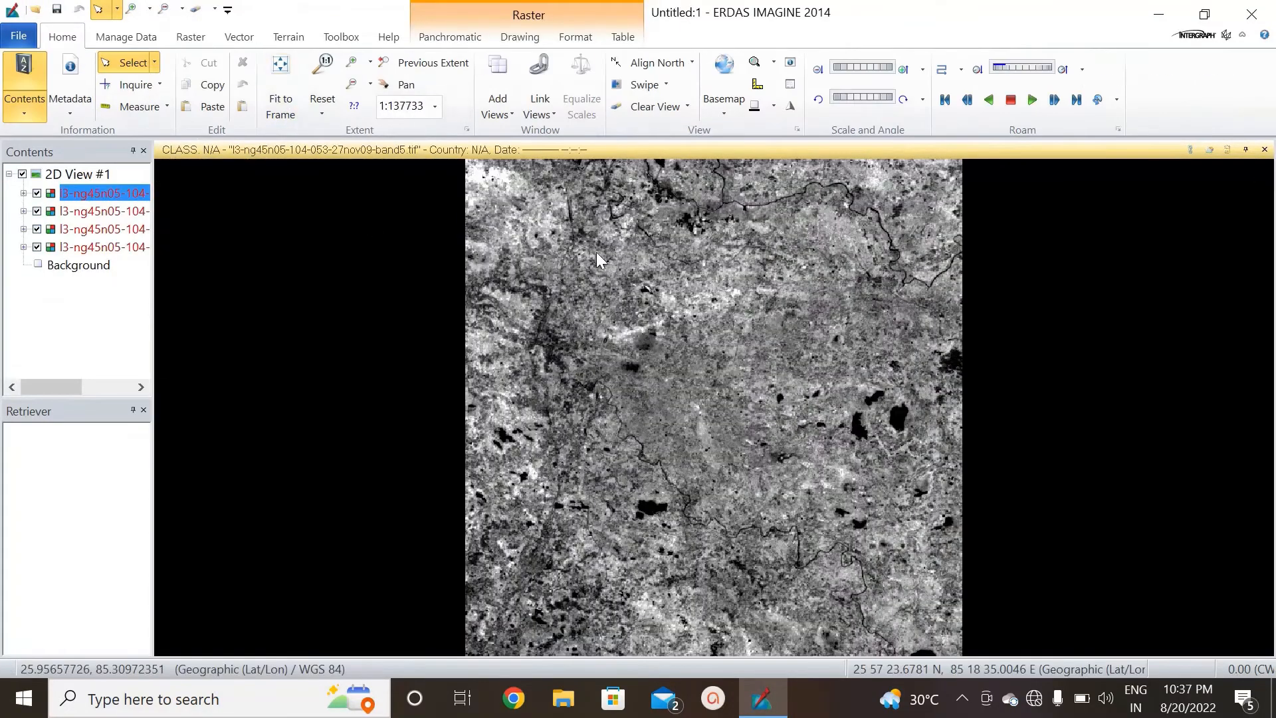
Open Layer Stack and pick the l3-ng45n05 27nov09 band TIFF files as its inputs.
left_click(191, 36)
left_click(171, 65)
left_click(210, 135)
left_click(248, 134)
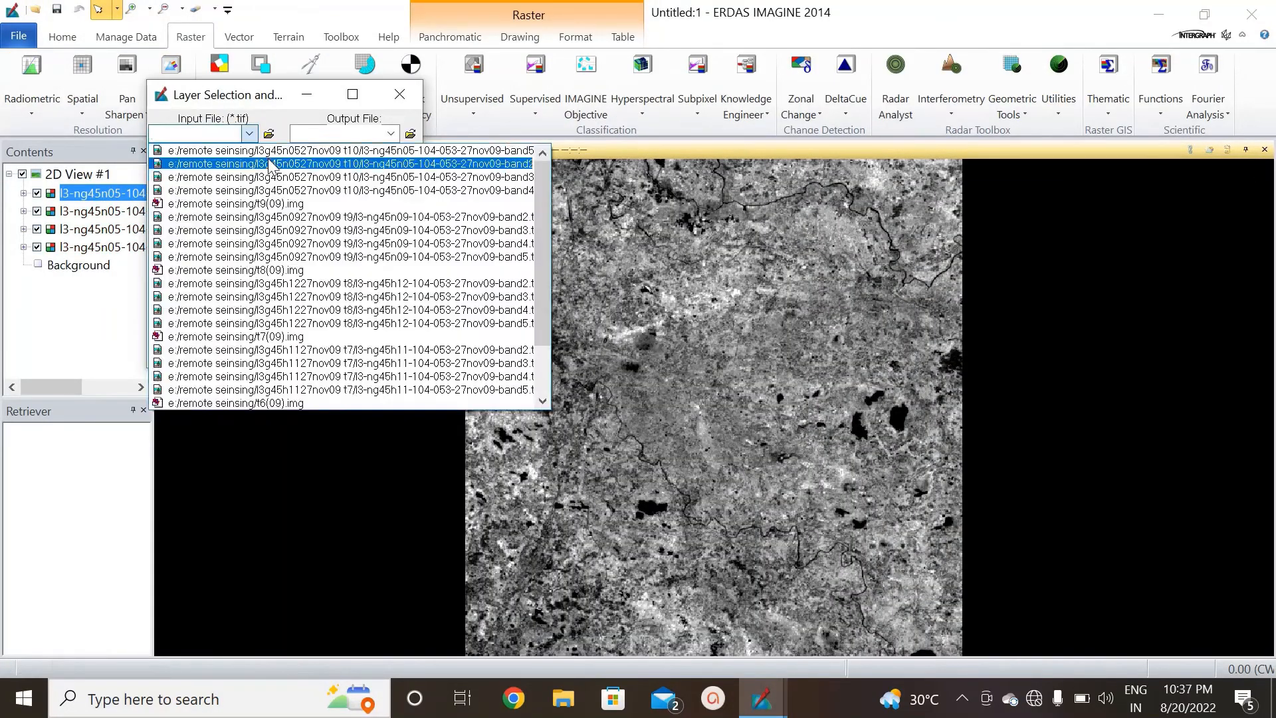
left_click(269, 165)
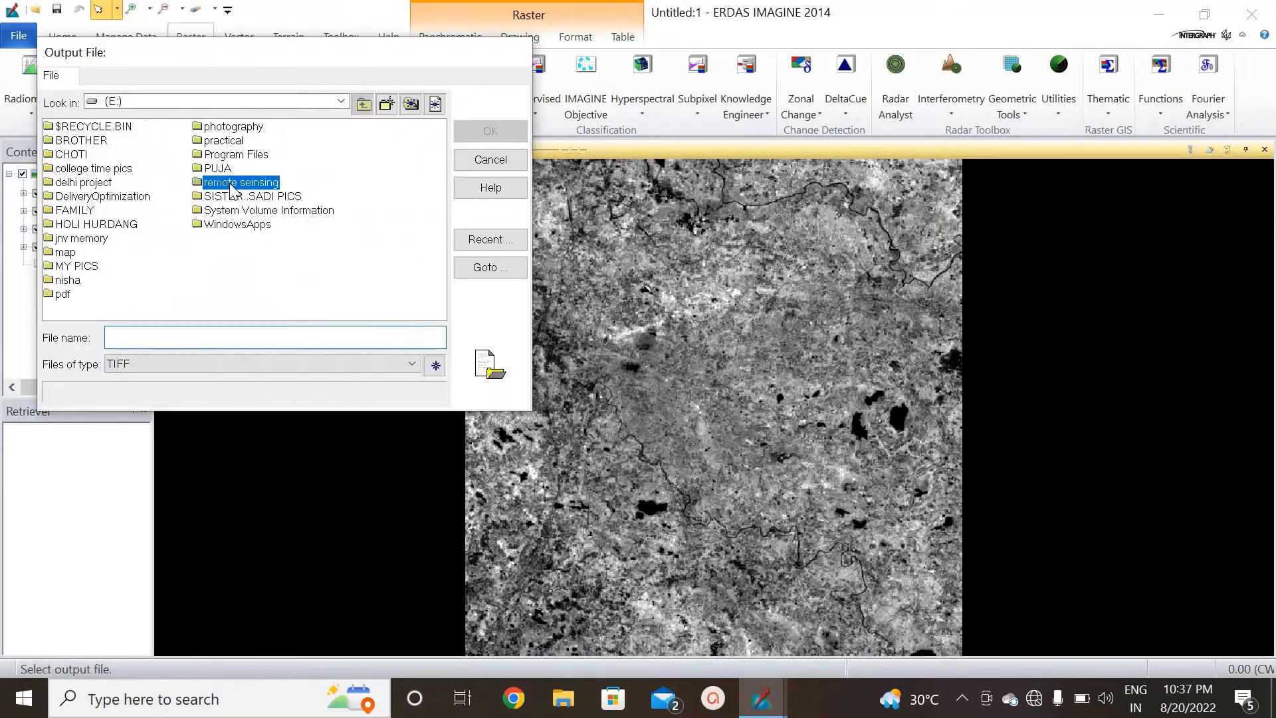
Set the stack's output file to t10(09) in the remote seinsing folder and run the Layer Stack.
double_click(266, 184)
left_click(285, 336)
type("t10(09)")
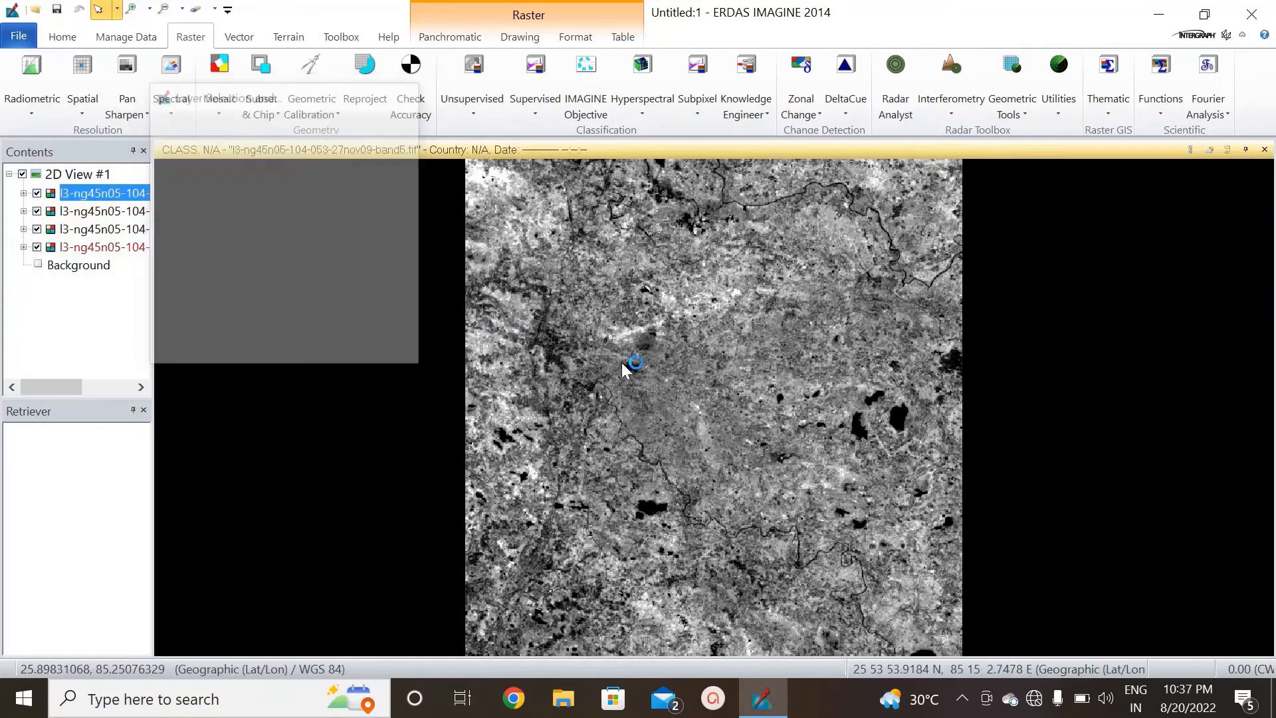
Close the finished process list and add the l3-ng45n01 27nov09 band TIFF files as Layer Stack inputs.
left_click(944, 465)
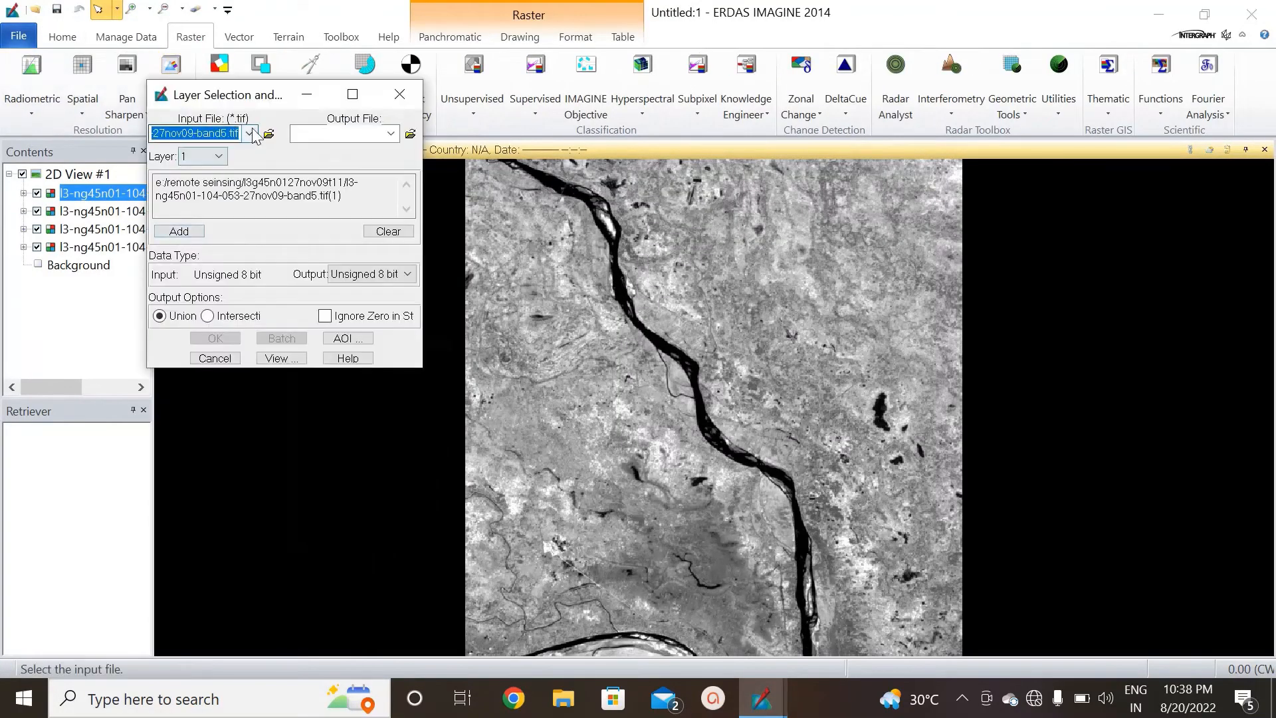
left_click(249, 134)
left_click(243, 148)
left_click(179, 231)
Set the stack's output file to t11(09) in the remote seinsing folder, run the Layer Stack and close the process list.
left_click(410, 134)
double_click(252, 182)
left_click(299, 337)
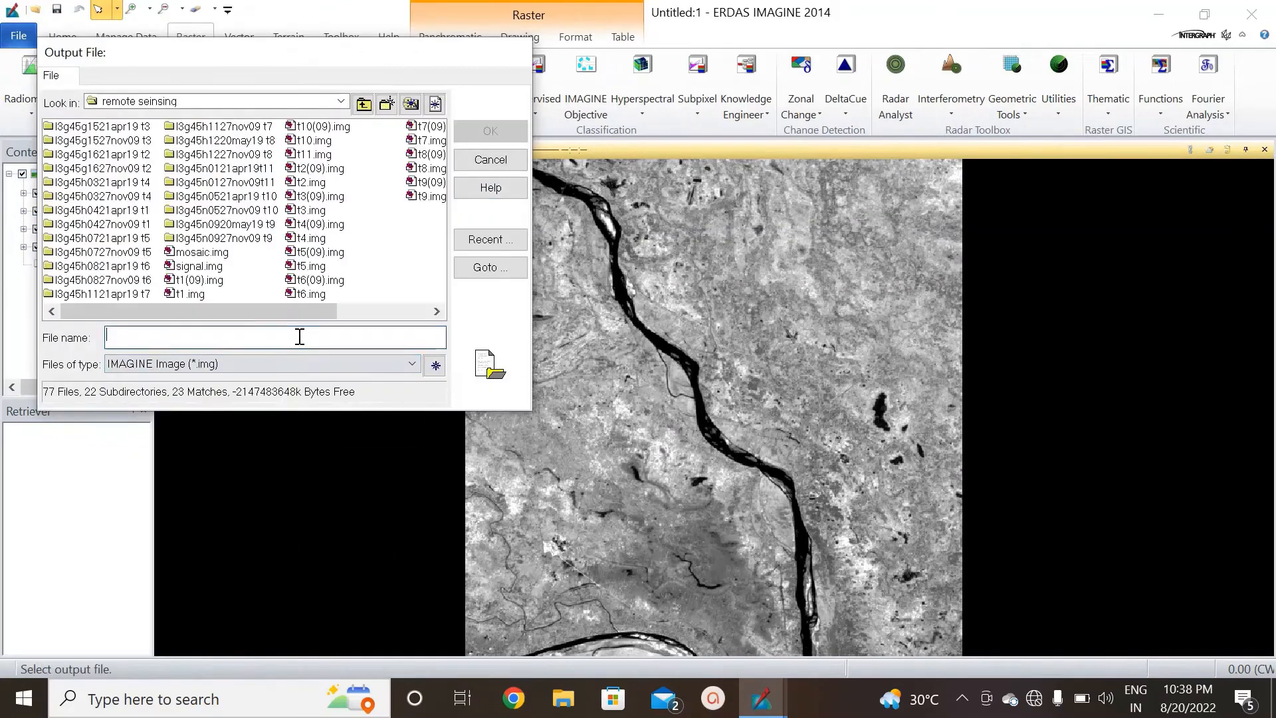
type("t11(09)")
left_click(490, 132)
left_click(216, 336)
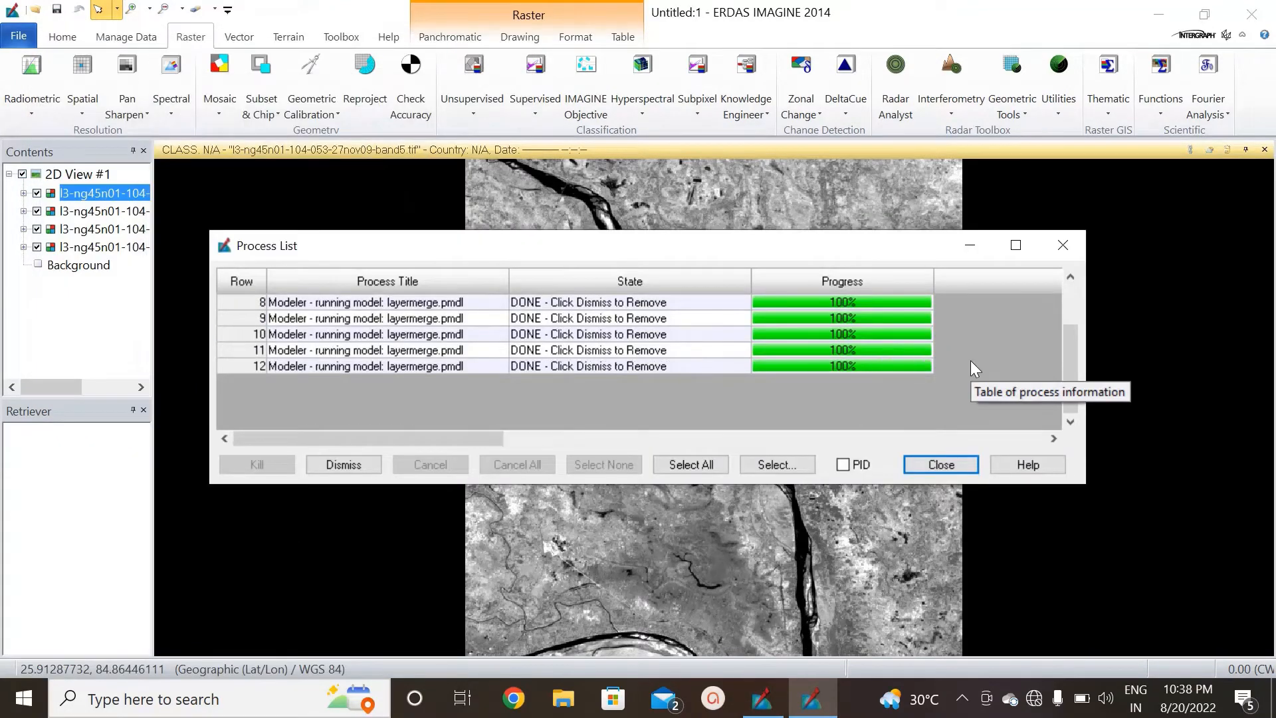
left_click(934, 464)
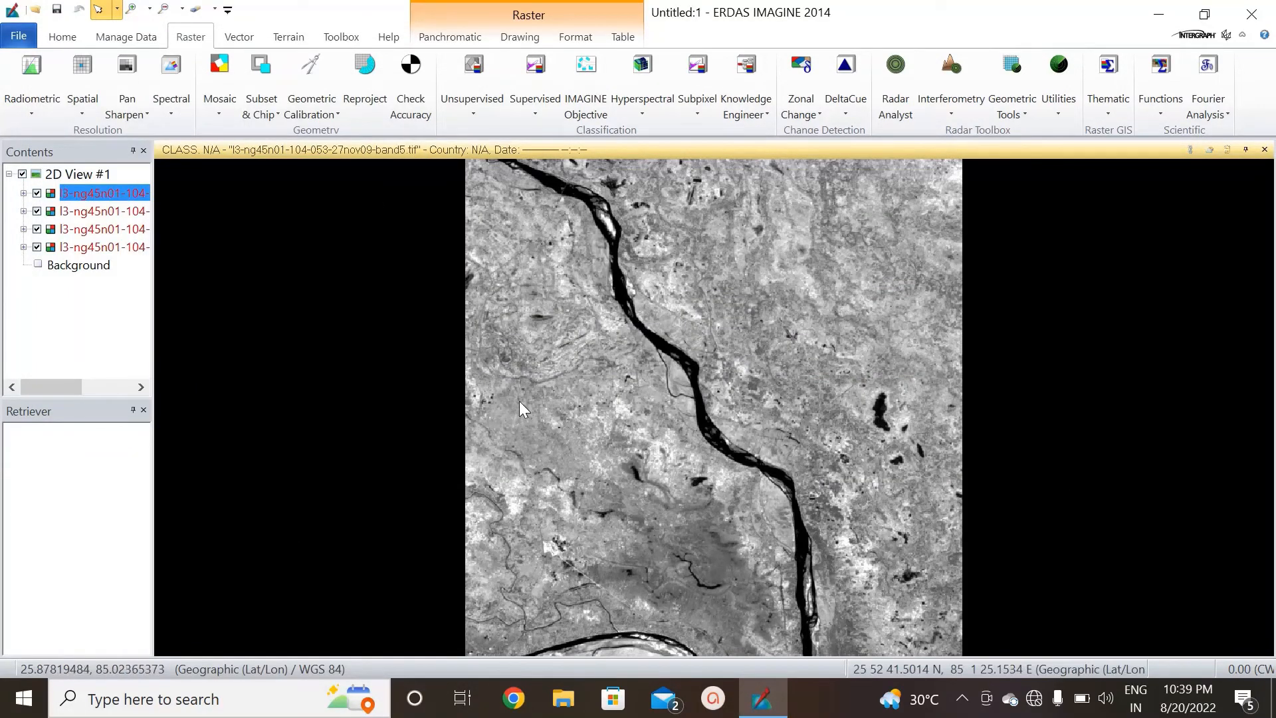
Clear the 2D view and start adding raster layers from the recently used remote seinsing folder of IMAGINE images.
left_click(19, 35)
left_click(181, 185)
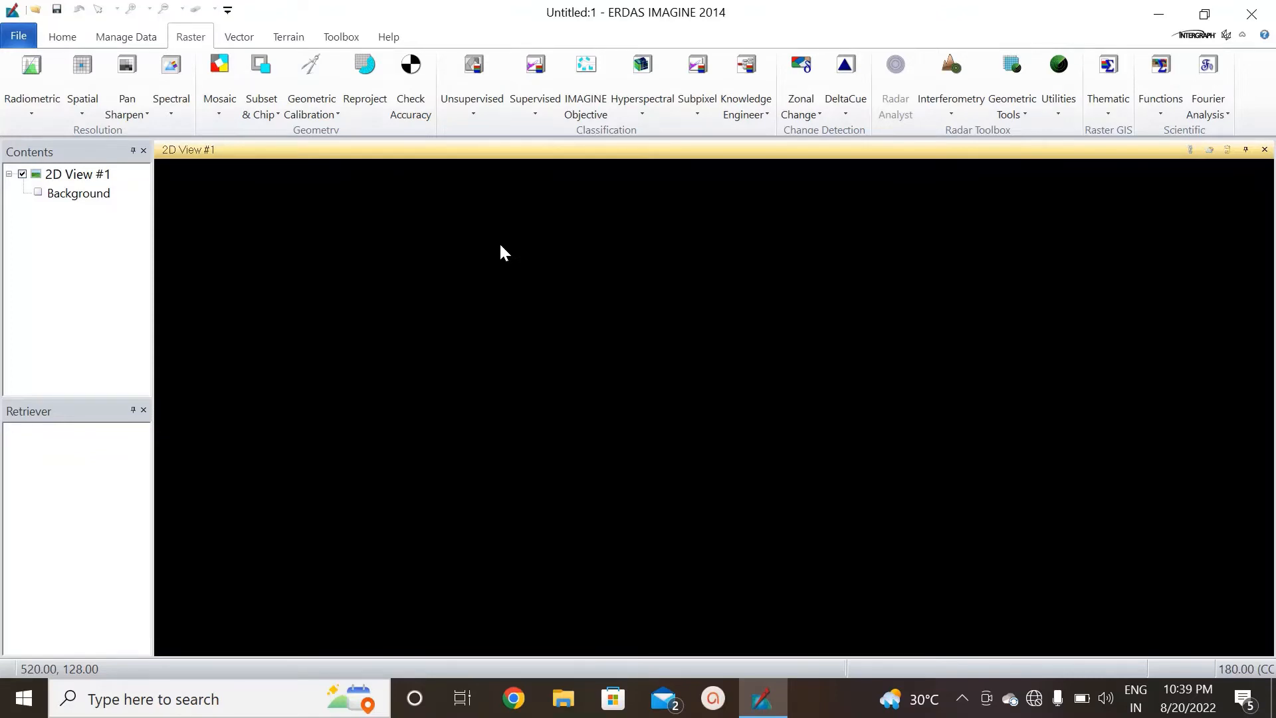
right_click(589, 265)
left_click(665, 41)
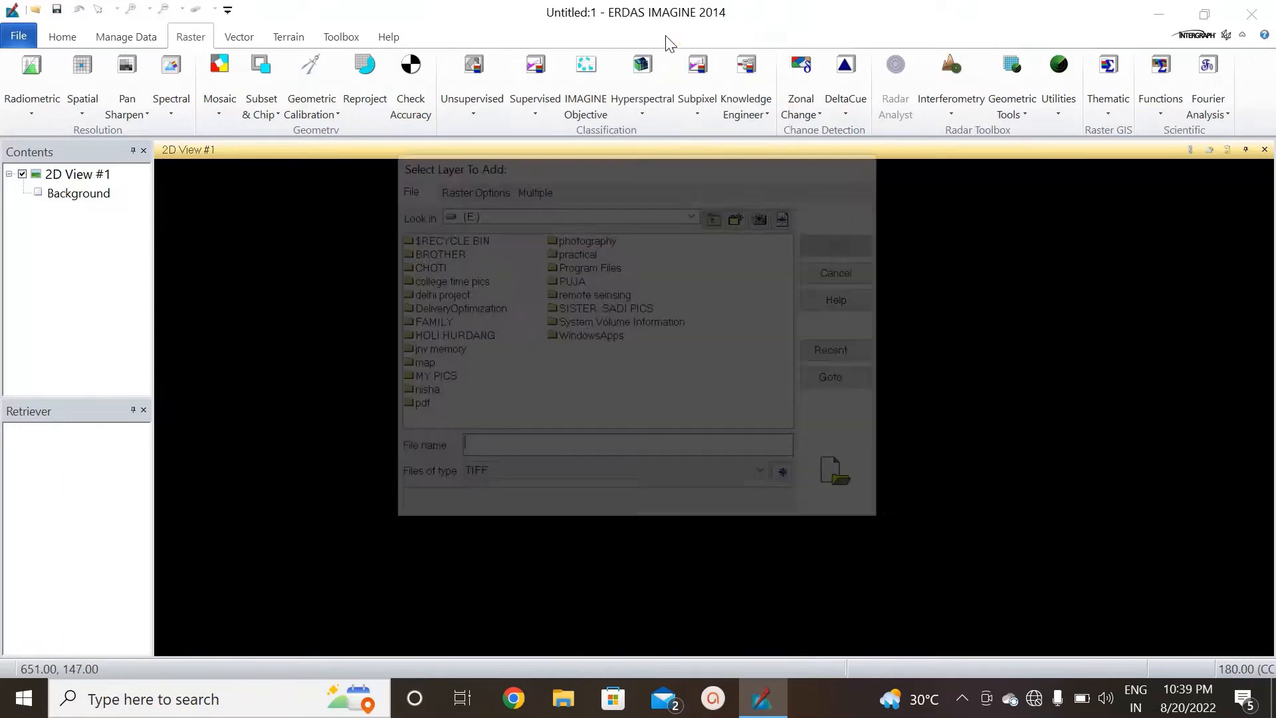
left_click(843, 351)
left_click(495, 437)
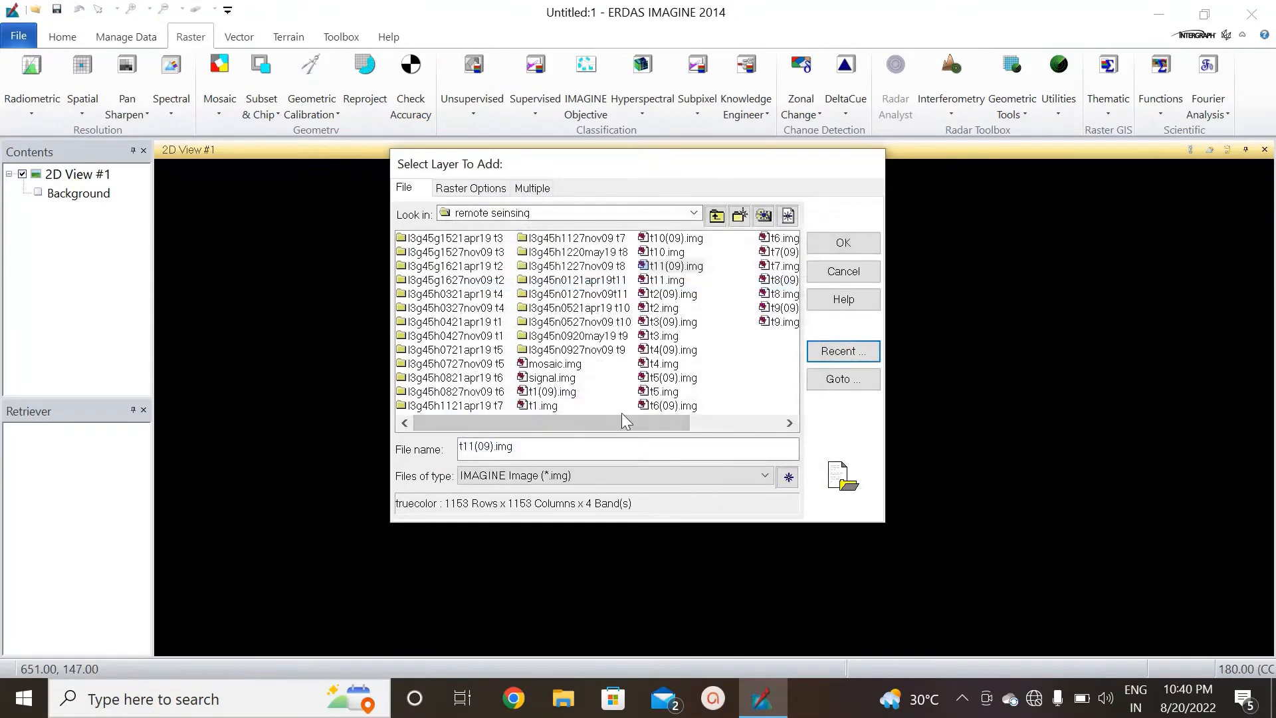
Load all eleven stacked images, t1(09).img to t11(09).img, into the 2D view together and fit them to the frame.
left_click_drag(626, 420, 735, 442)
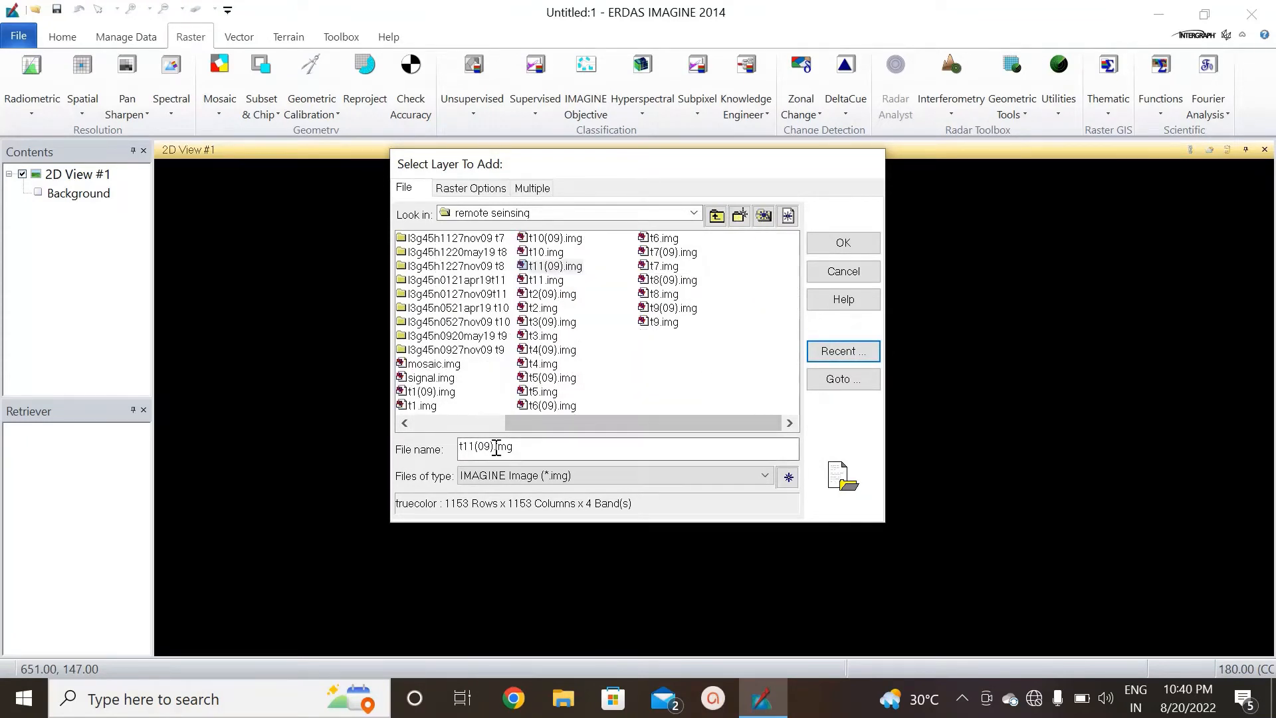
left_click_drag(529, 428, 448, 429)
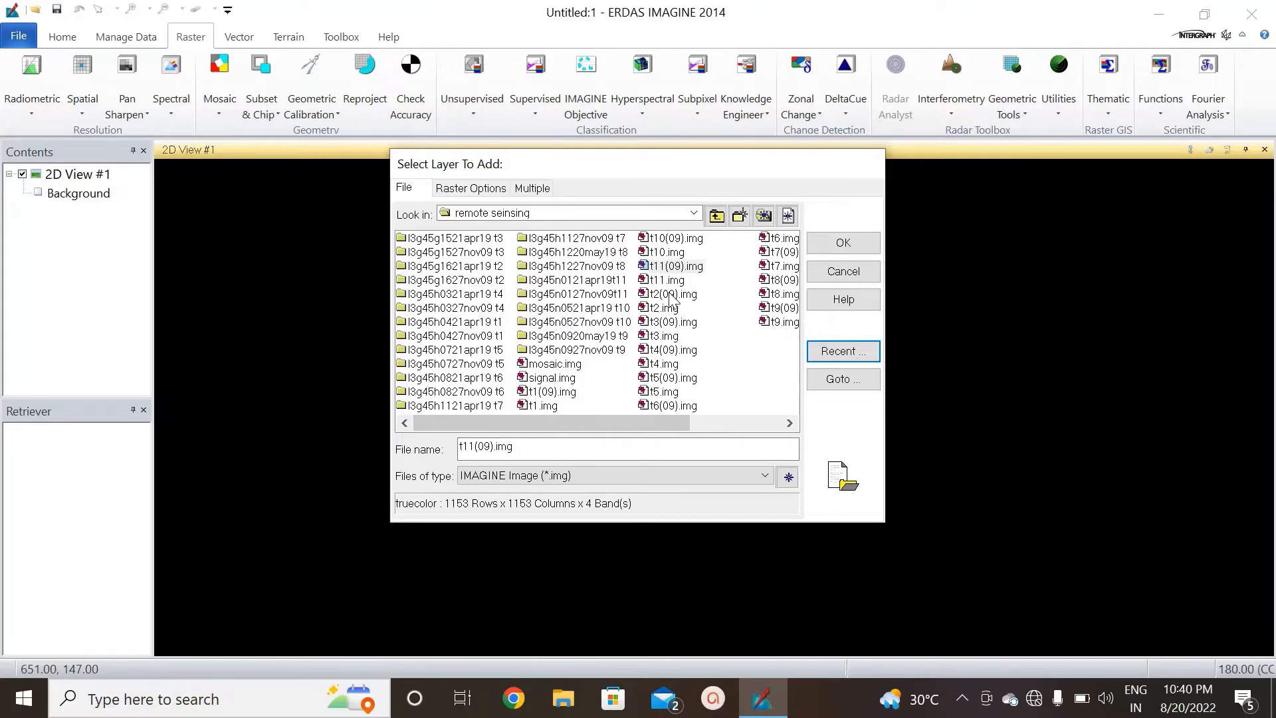
left_click_drag(650, 419, 713, 431)
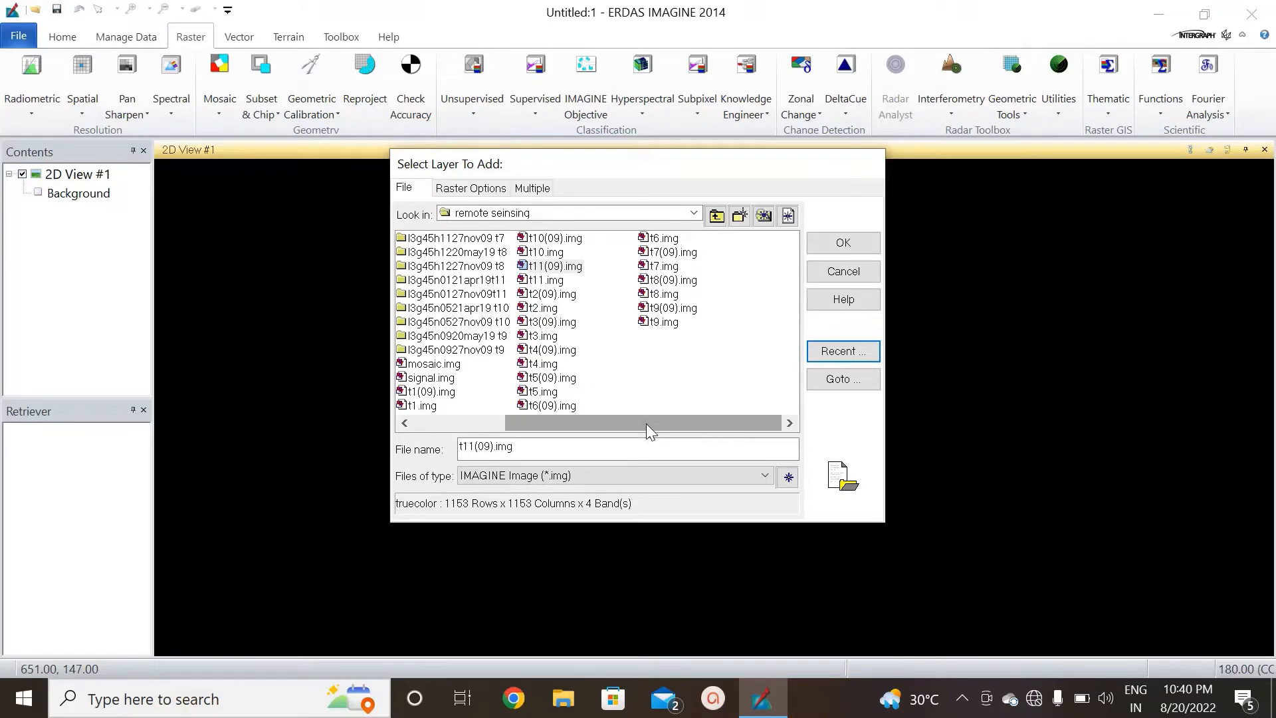
left_click_drag(646, 424, 555, 402)
left_click(552, 392)
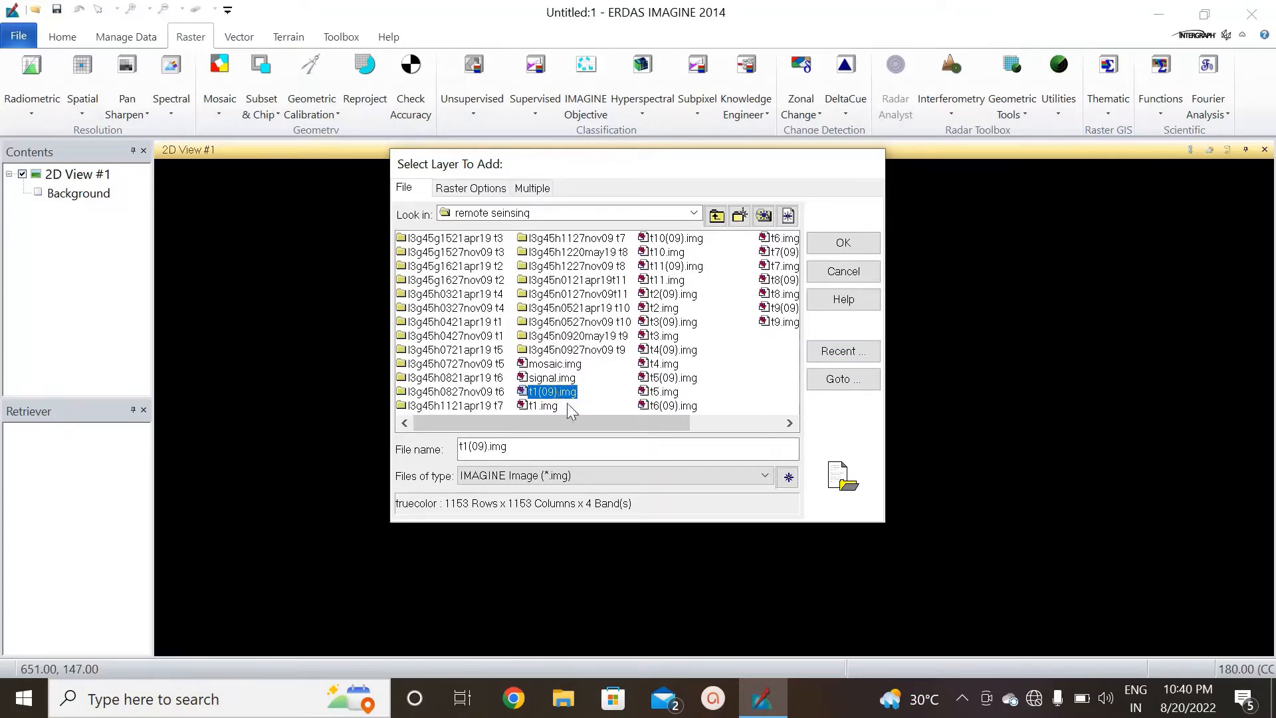
left_click(682, 323, "ctrl")
left_click(681, 350, "ctrl")
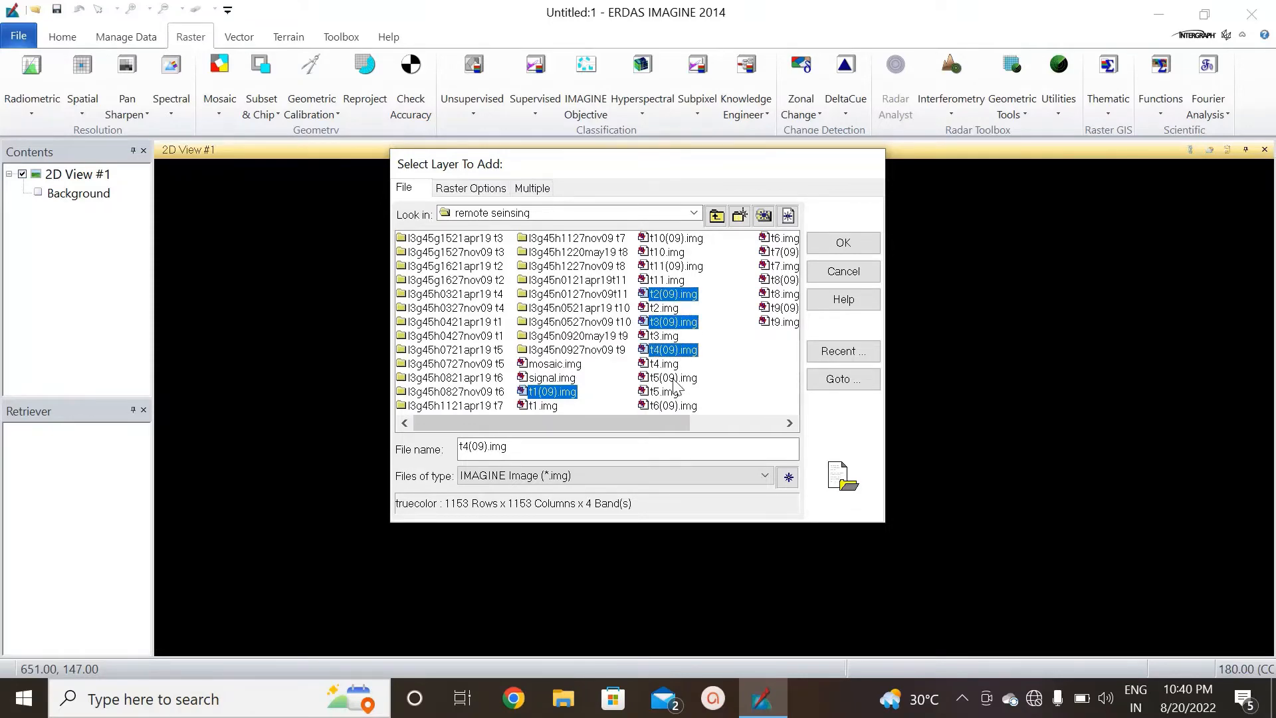
left_click(678, 378, "ctrl")
left_click(677, 393, "ctrl")
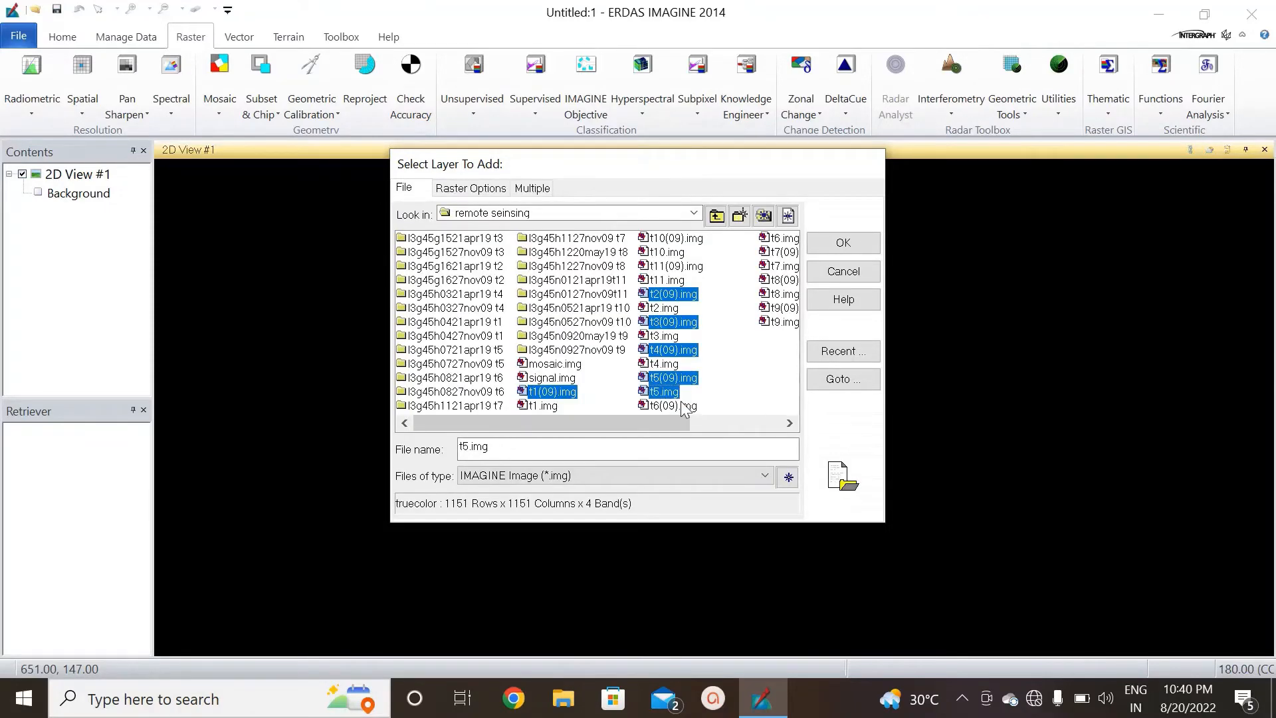
left_click(675, 405, "ctrl")
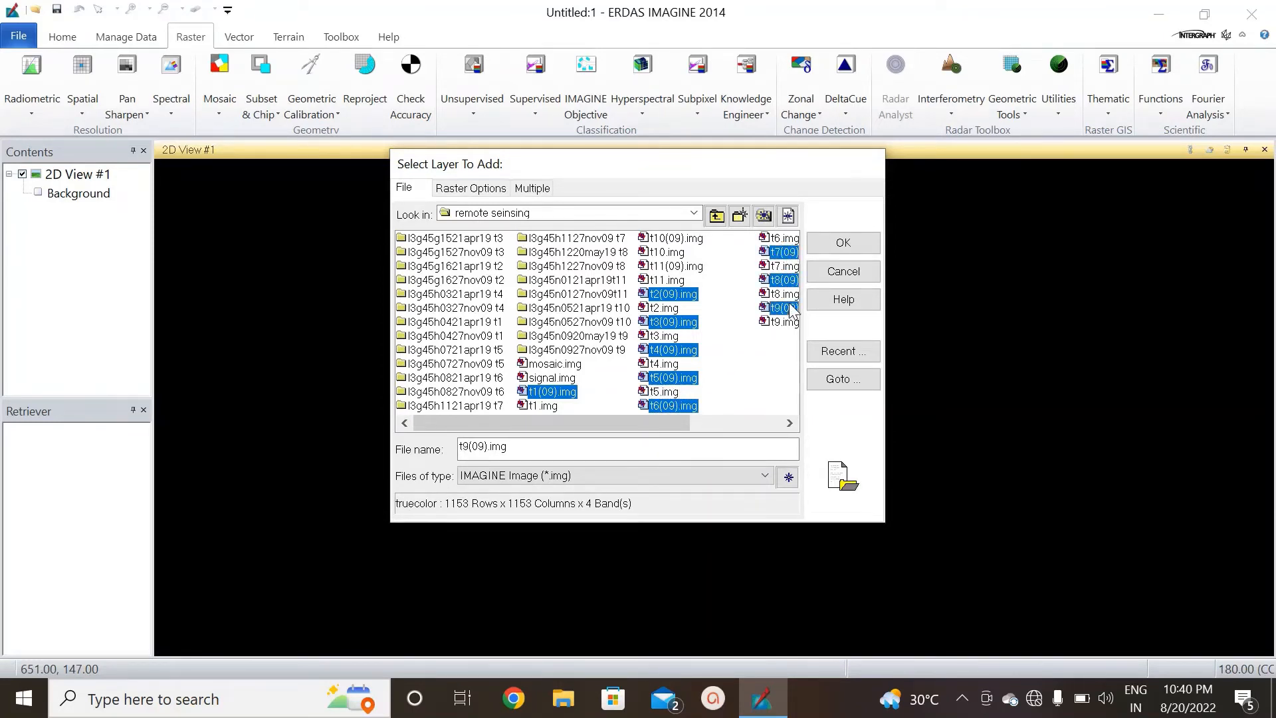
left_click(682, 239, "ctrl")
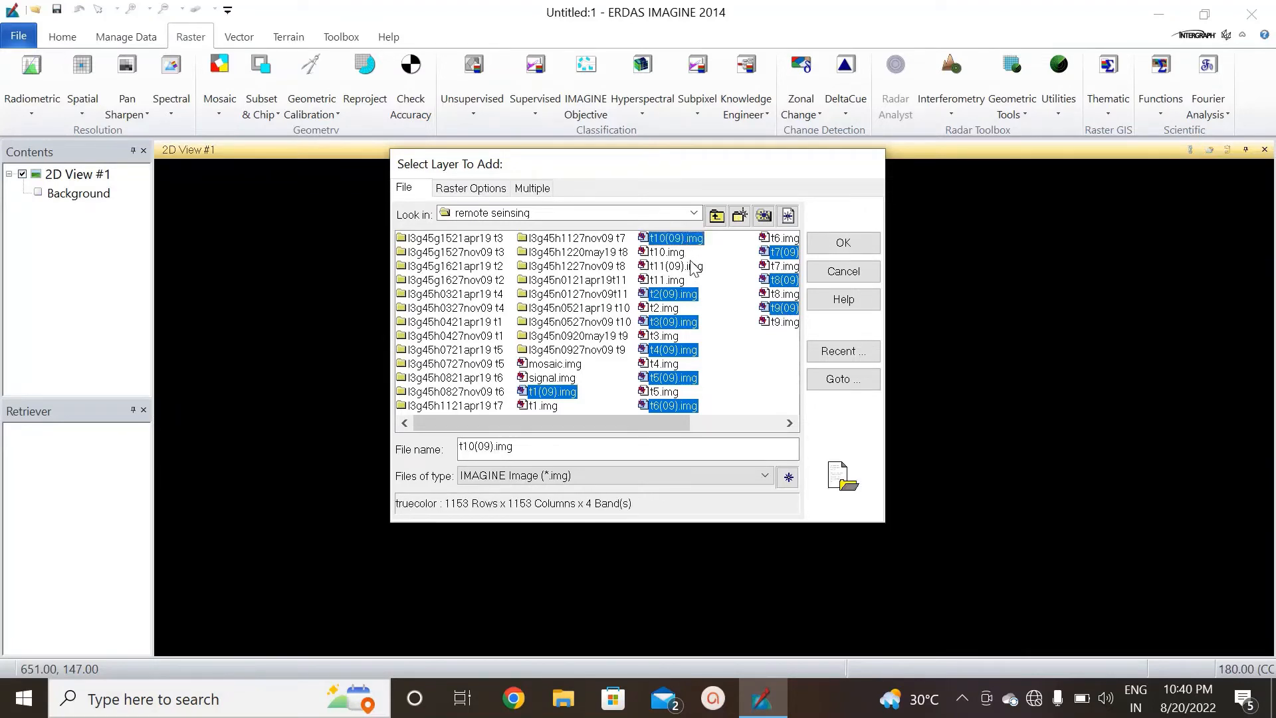
left_click(691, 268, "ctrl")
left_click(843, 244)
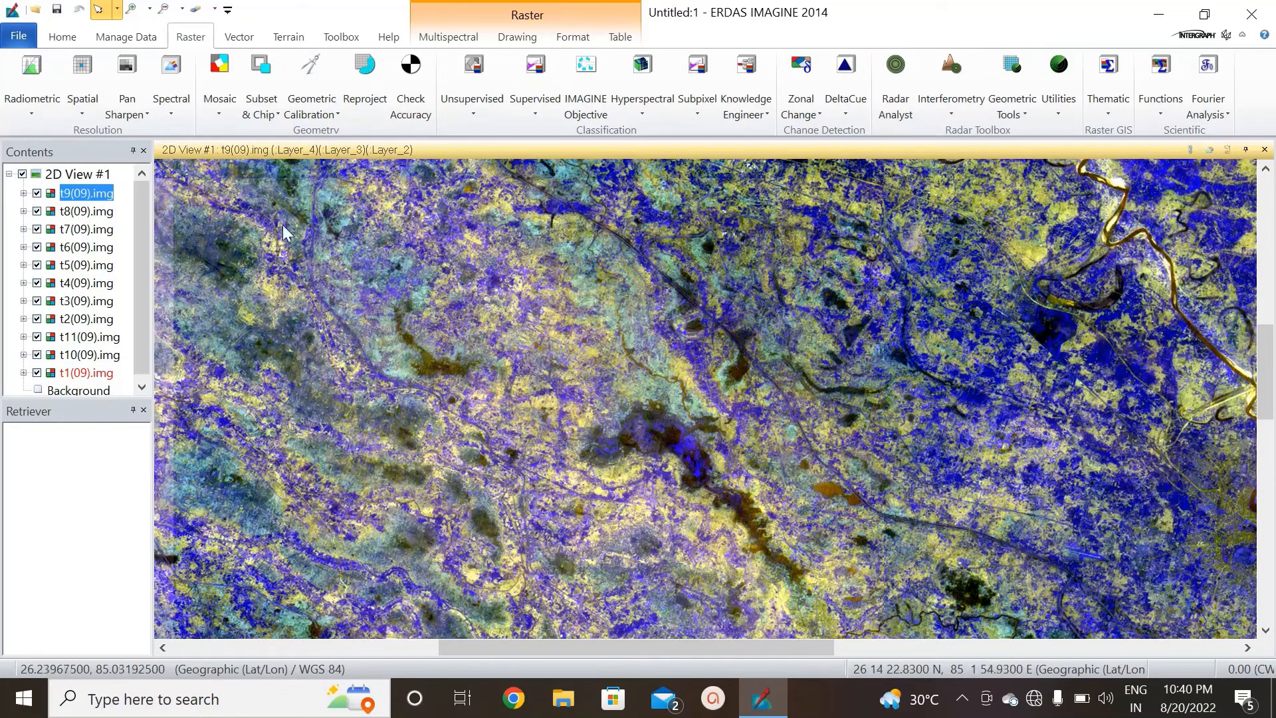
left_click(58, 37)
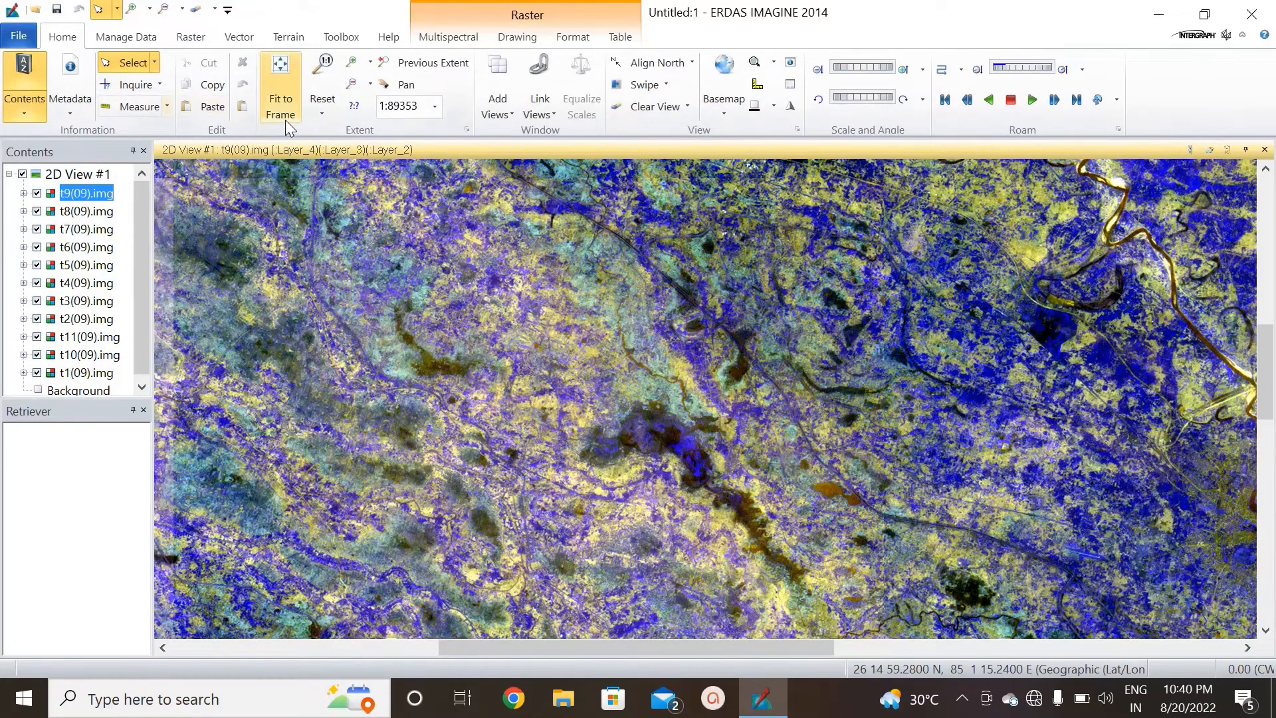
left_click(285, 98)
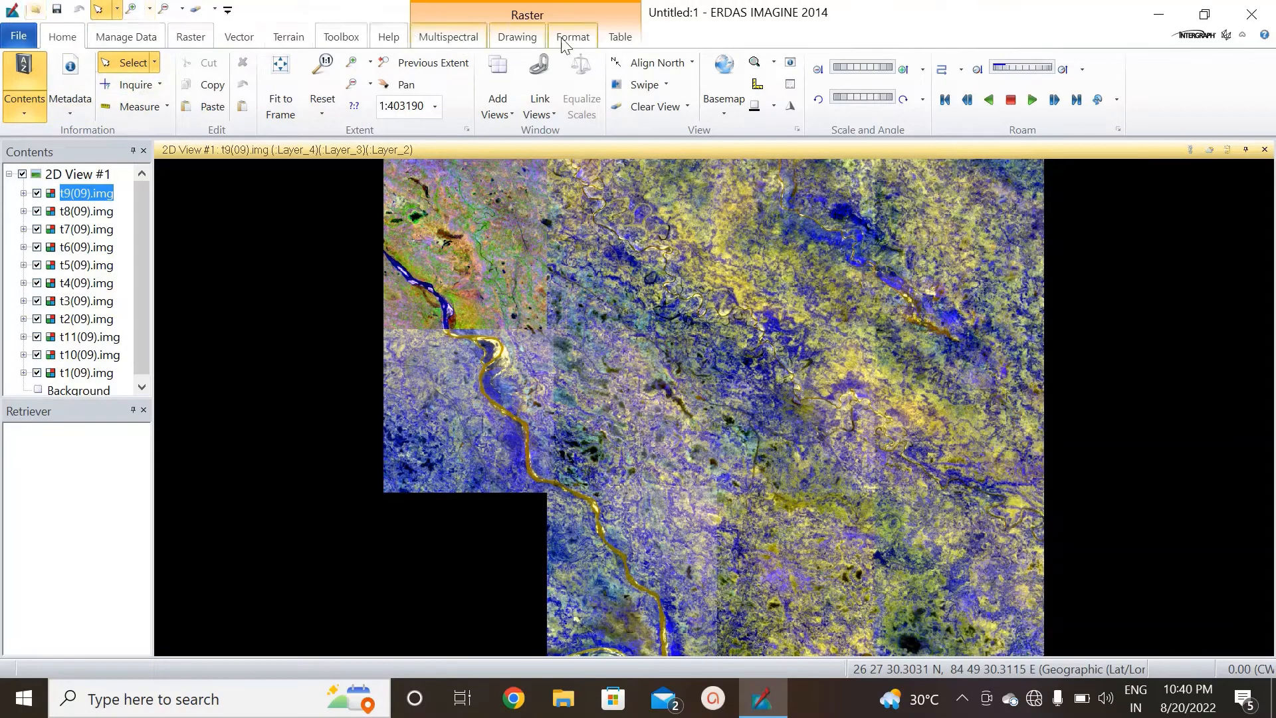
Set the red, green and blue bands of t1(09).img to Layer_3, Layer_2 and Layer_1.
left_click(448, 38)
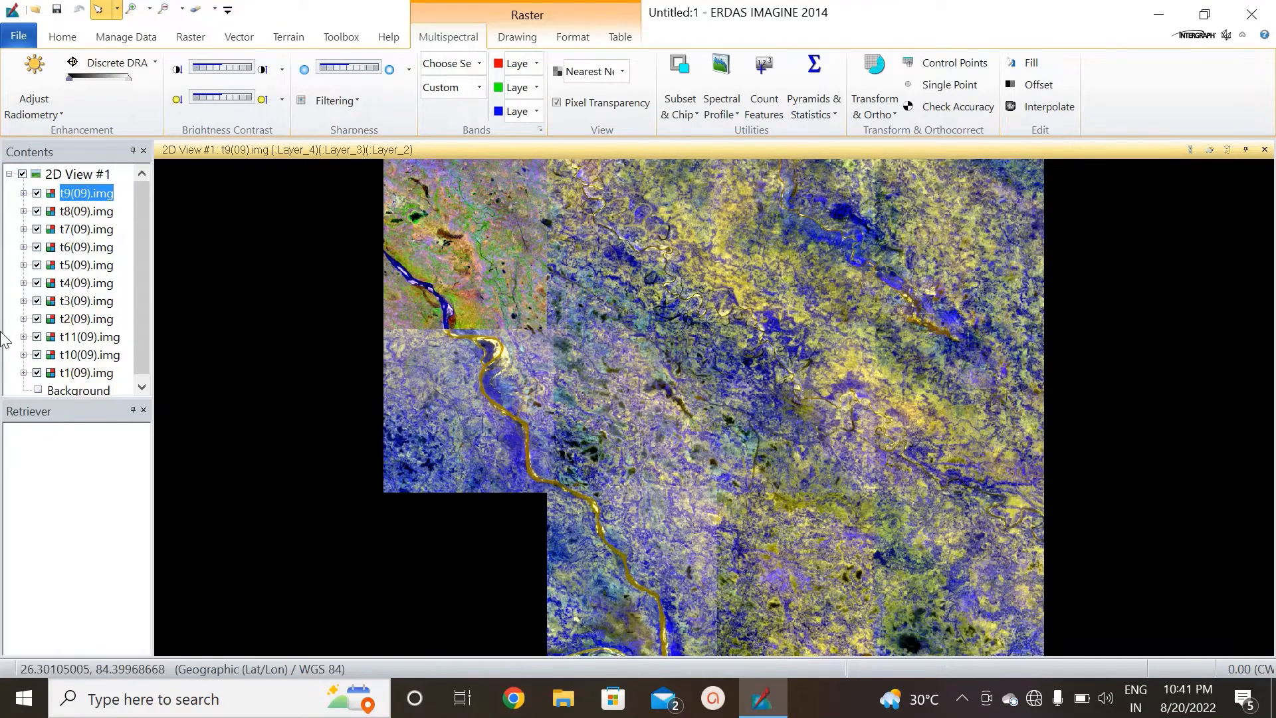
scroll(96, 386, "down", 1)
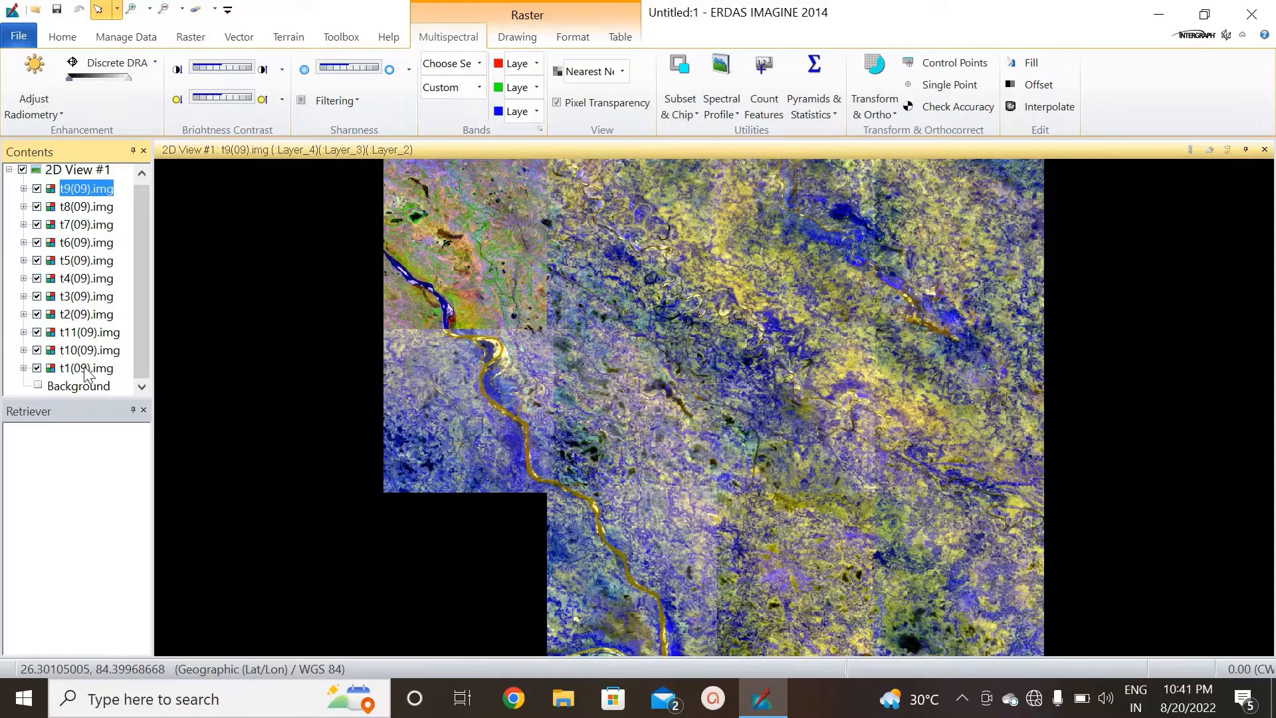
left_click(85, 368)
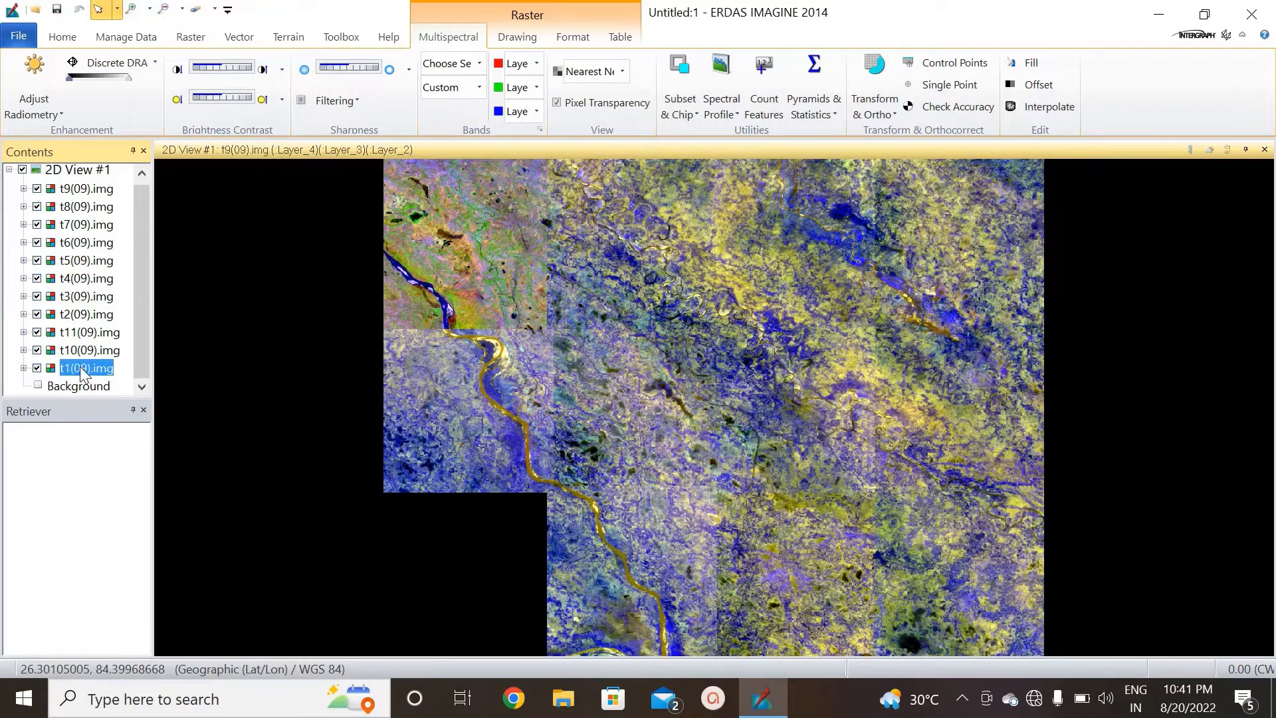
left_click(537, 63)
left_click(524, 119)
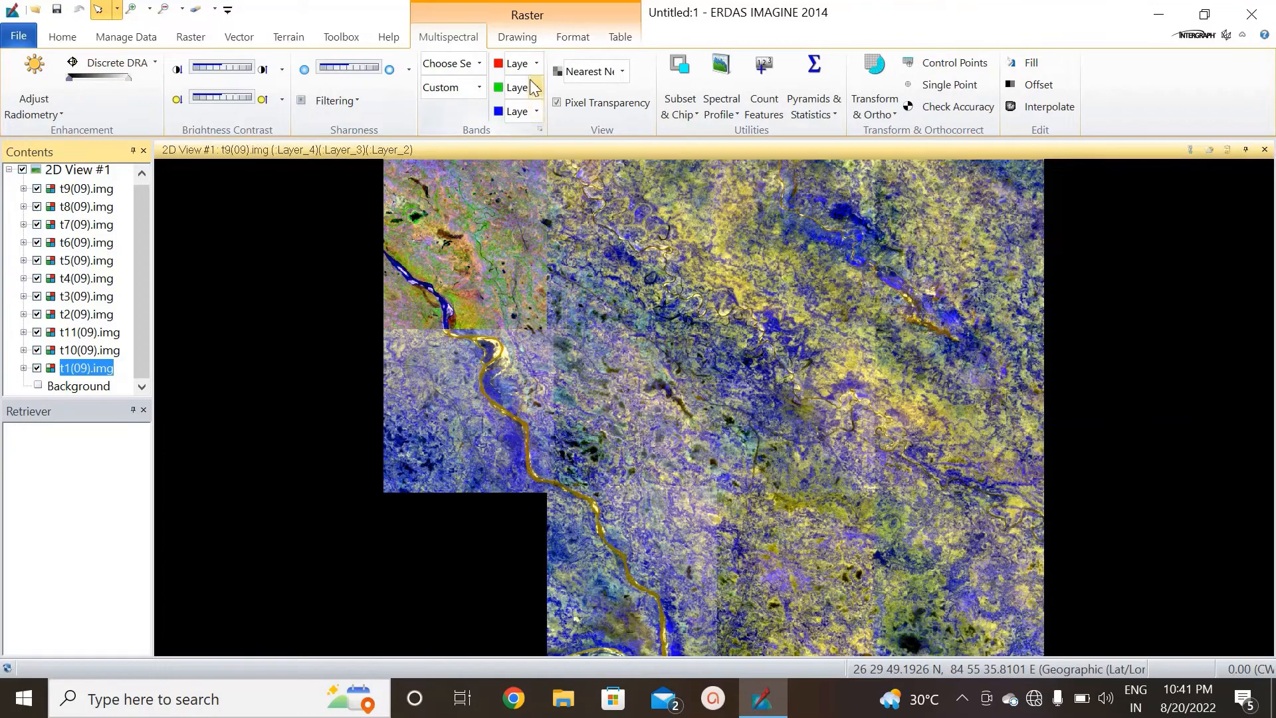
left_click(537, 87)
left_click(540, 103)
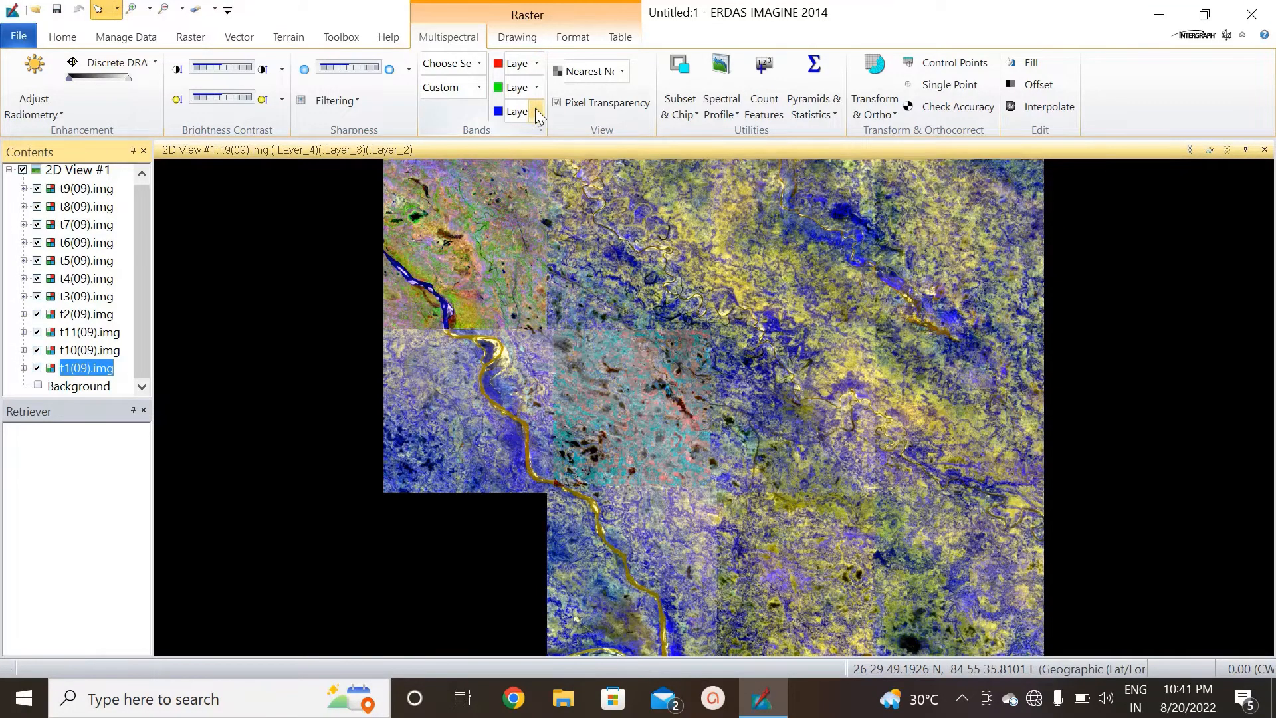
left_click(537, 110)
left_click(512, 131)
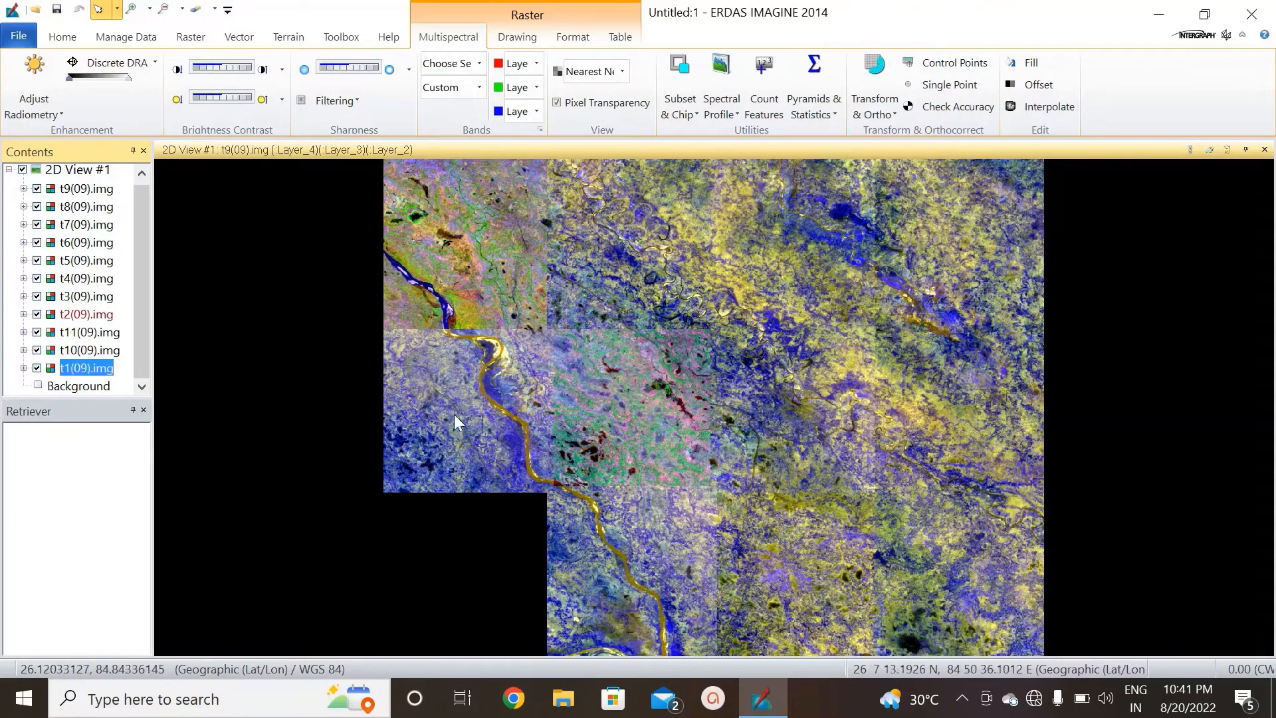
Assign Layer_3, Layer_2 and Layer_1 to the red, green and blue bands of t2(09).img.
left_click(83, 317)
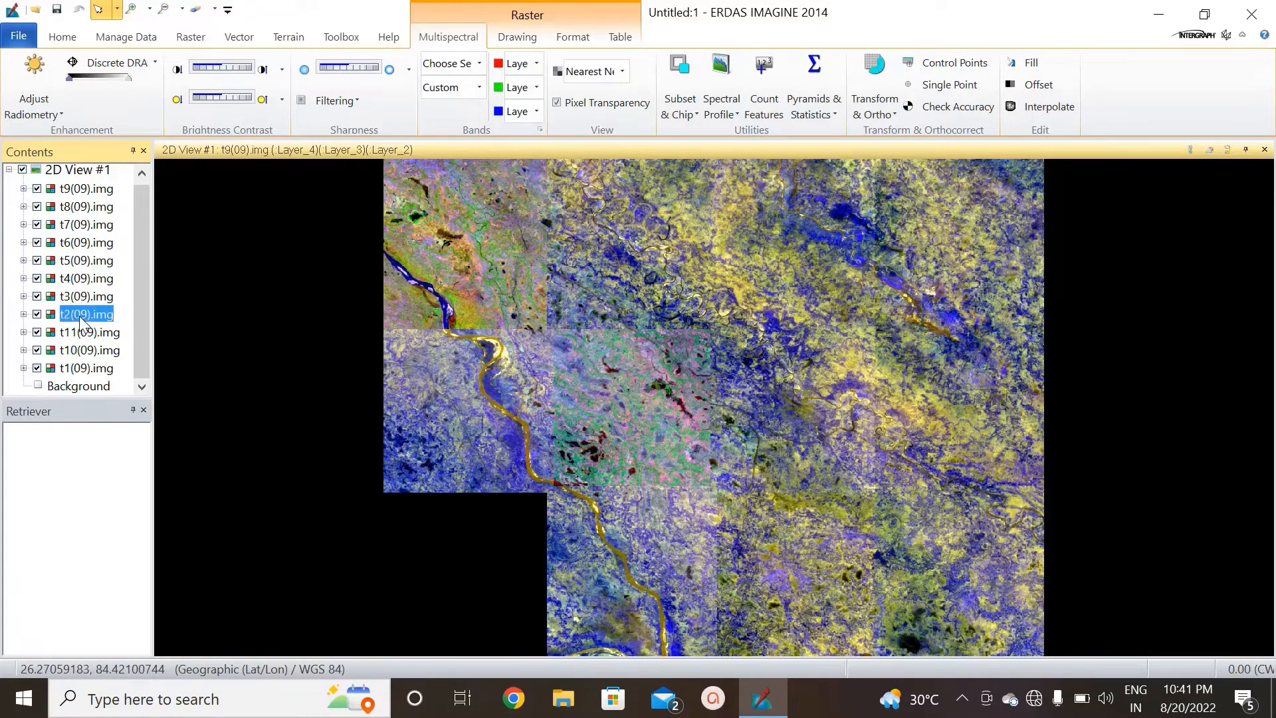
left_click(537, 64)
left_click(525, 124)
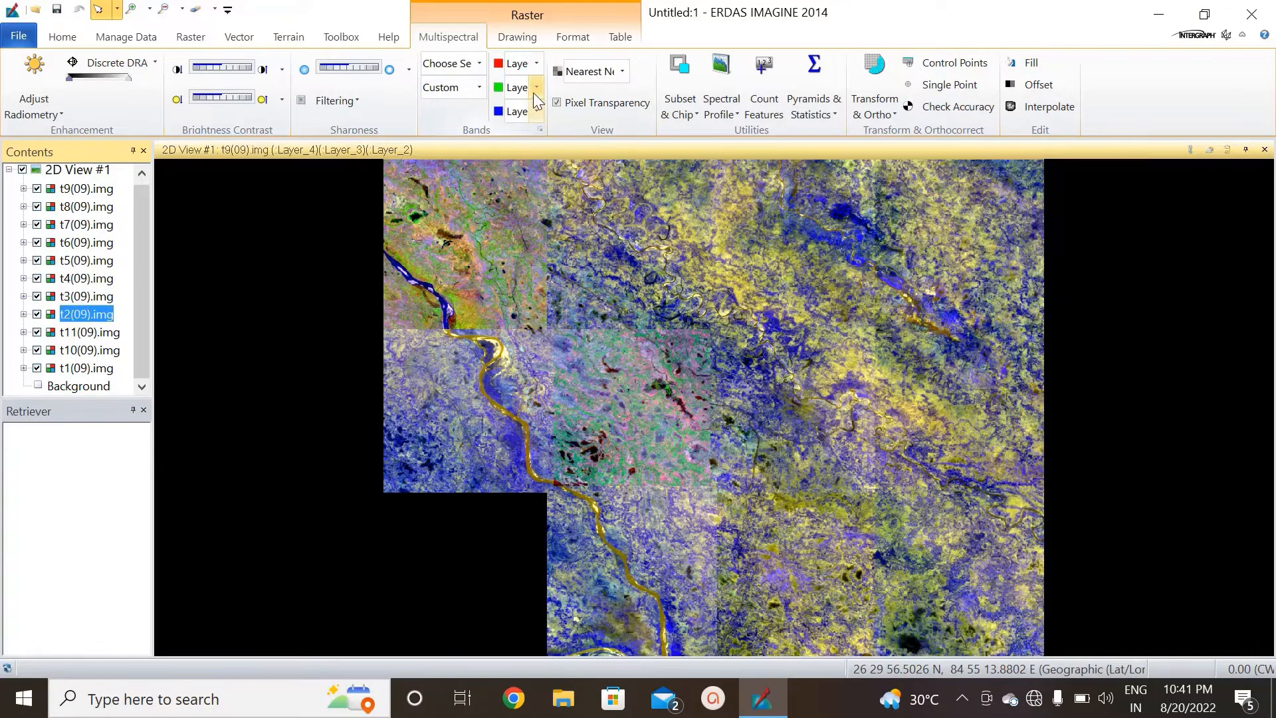
left_click(536, 87)
left_click(531, 122)
left_click(537, 109)
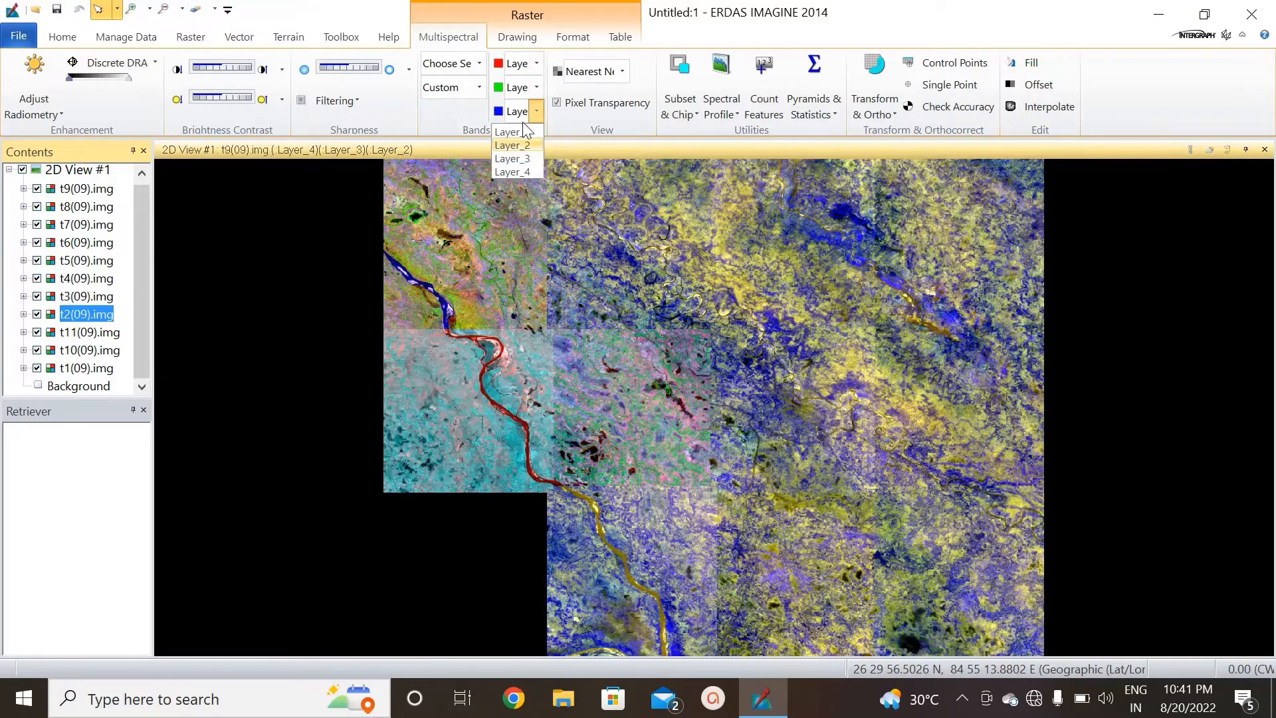
left_click(522, 127)
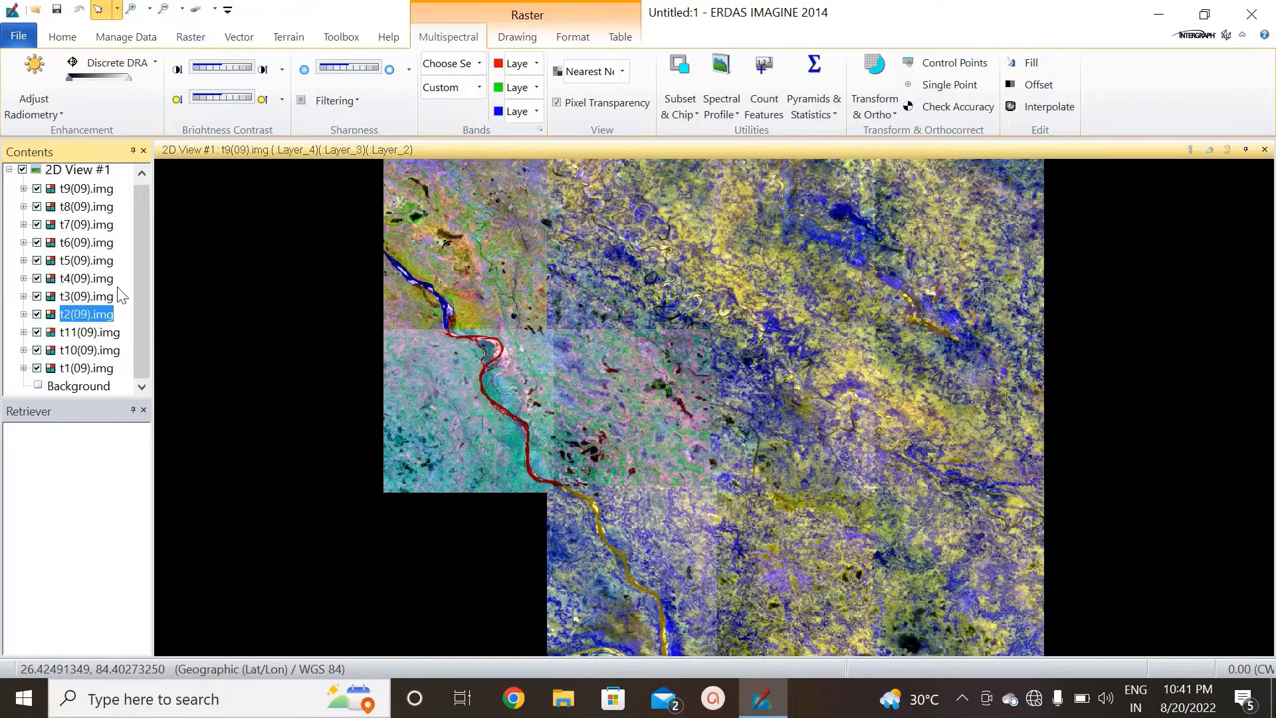
Apply the Layer_3, Layer_2, Layer_1 band combination to t3(09).img, t4(09).img and t5(09).img.
left_click(95, 298)
left_click(537, 64)
left_click(522, 127)
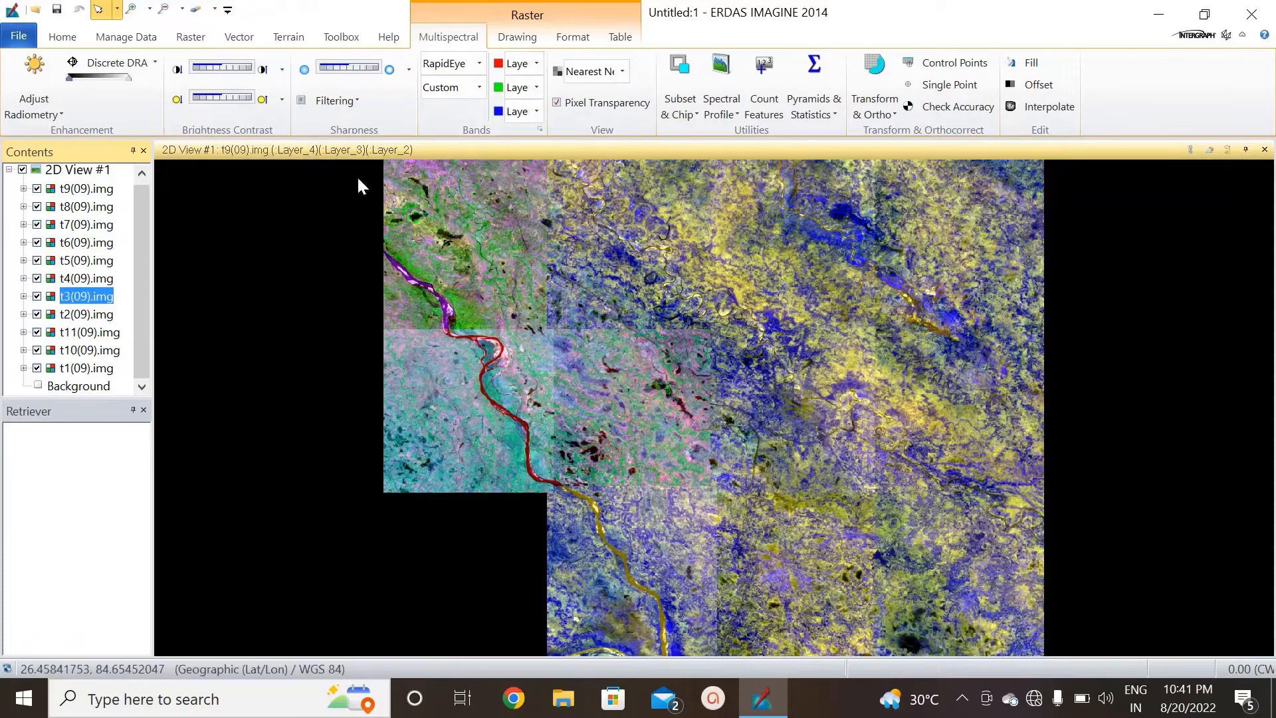
left_click(89, 279)
left_click(537, 64)
left_click(536, 112)
left_click(89, 262)
left_click(538, 87)
left_click(537, 112)
left_click(521, 129)
Apply the Layer_3, Layer_2, Layer_1 band combination to t6(09).img, t7(09).img and t8(09).img.
left_click(89, 245)
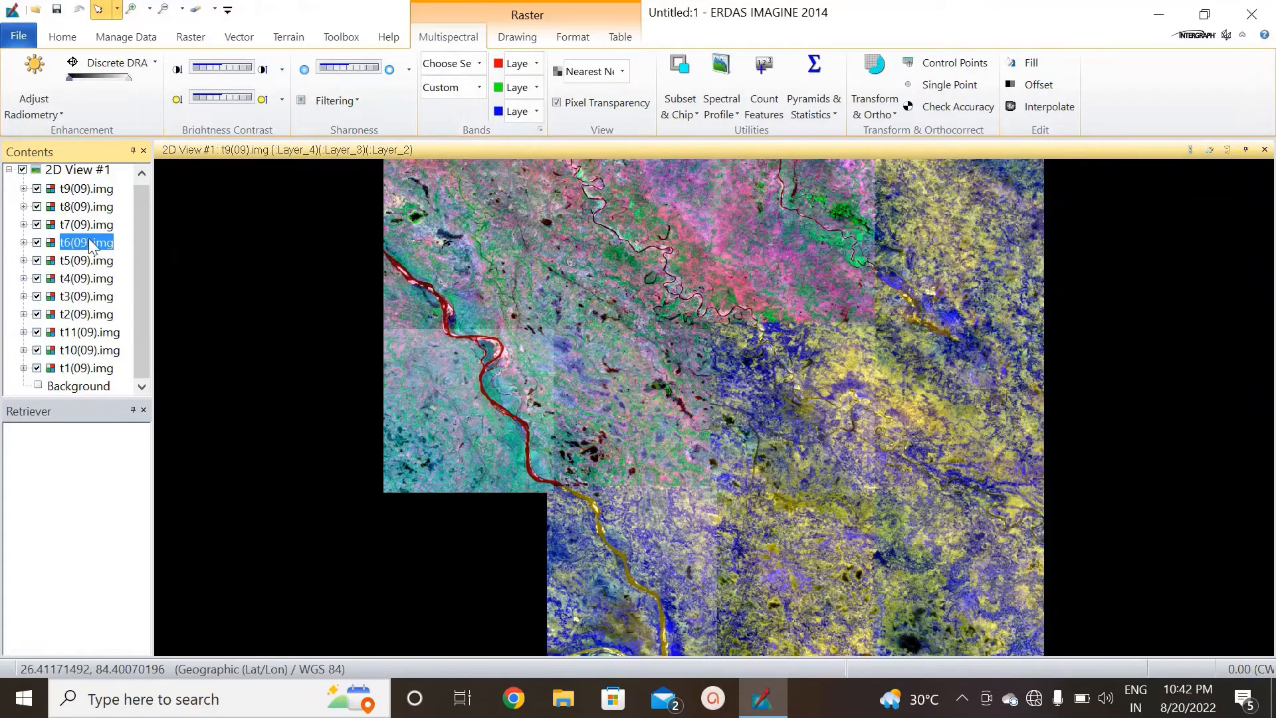
left_click(536, 64)
left_click(528, 119)
left_click(89, 225)
left_click(536, 64)
left_click(530, 118)
left_click(537, 112)
left_click(89, 207)
left_click(537, 64)
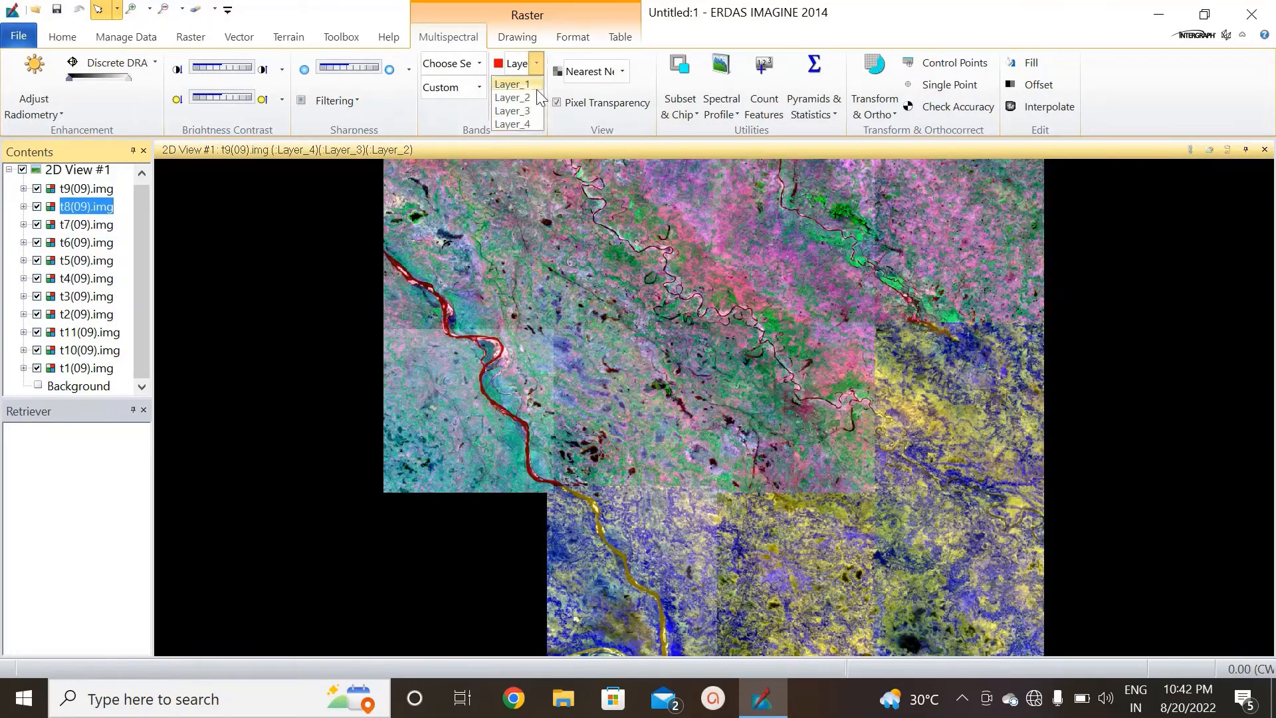
left_click(525, 111)
left_click(537, 88)
Apply the Layer_3, Layer_2, Layer_1 band combination to t9(09).img, t10(09).img and t11(09).img.
left_click(87, 189)
left_click(537, 88)
left_click(536, 112)
left_click(523, 132)
left_click(87, 351)
left_click(536, 88)
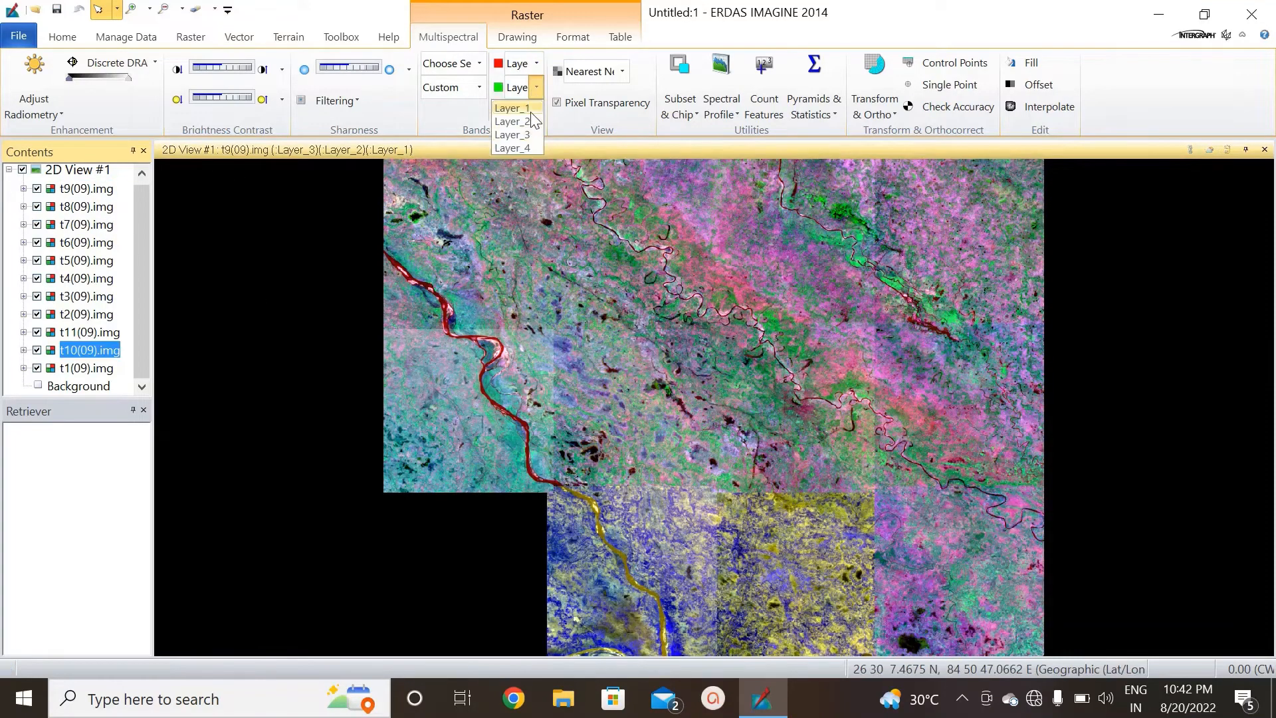
left_click(529, 121)
left_click(89, 332)
left_click(536, 87)
left_click(529, 121)
left_click(537, 111)
left_click(525, 132)
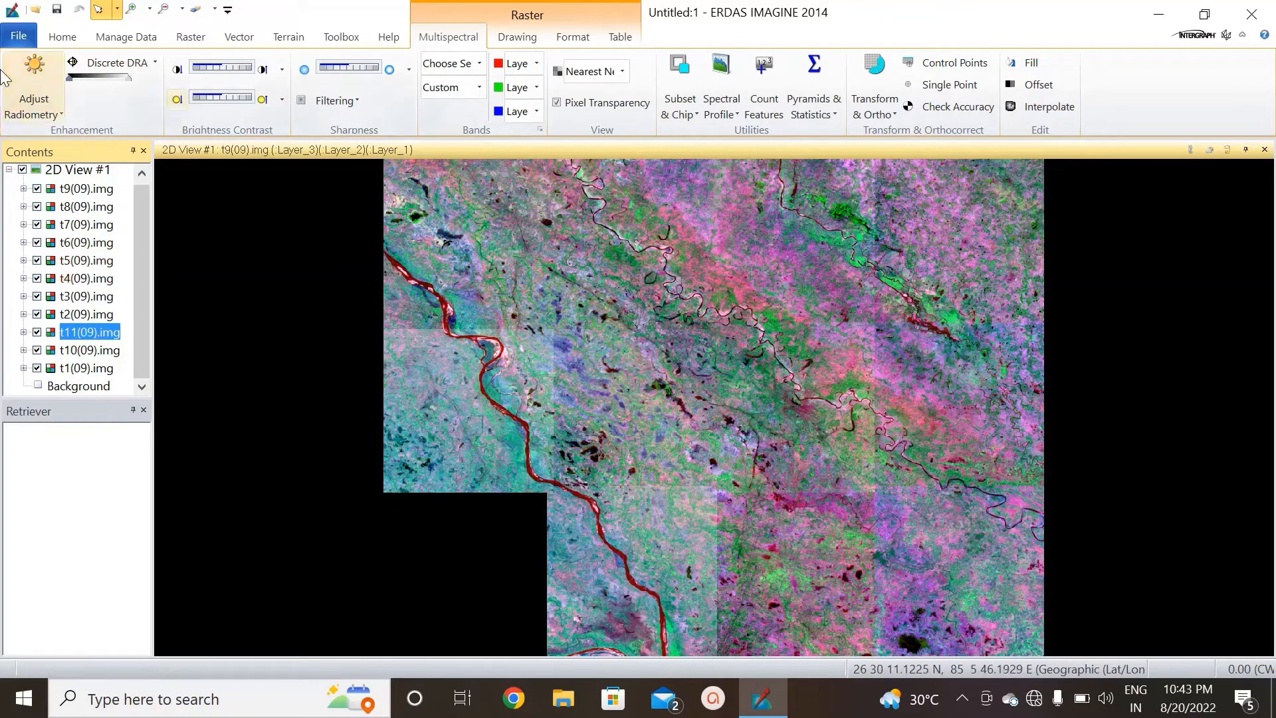
Start a new MosaicPro project for mosaicking the tiles.
left_click(194, 36)
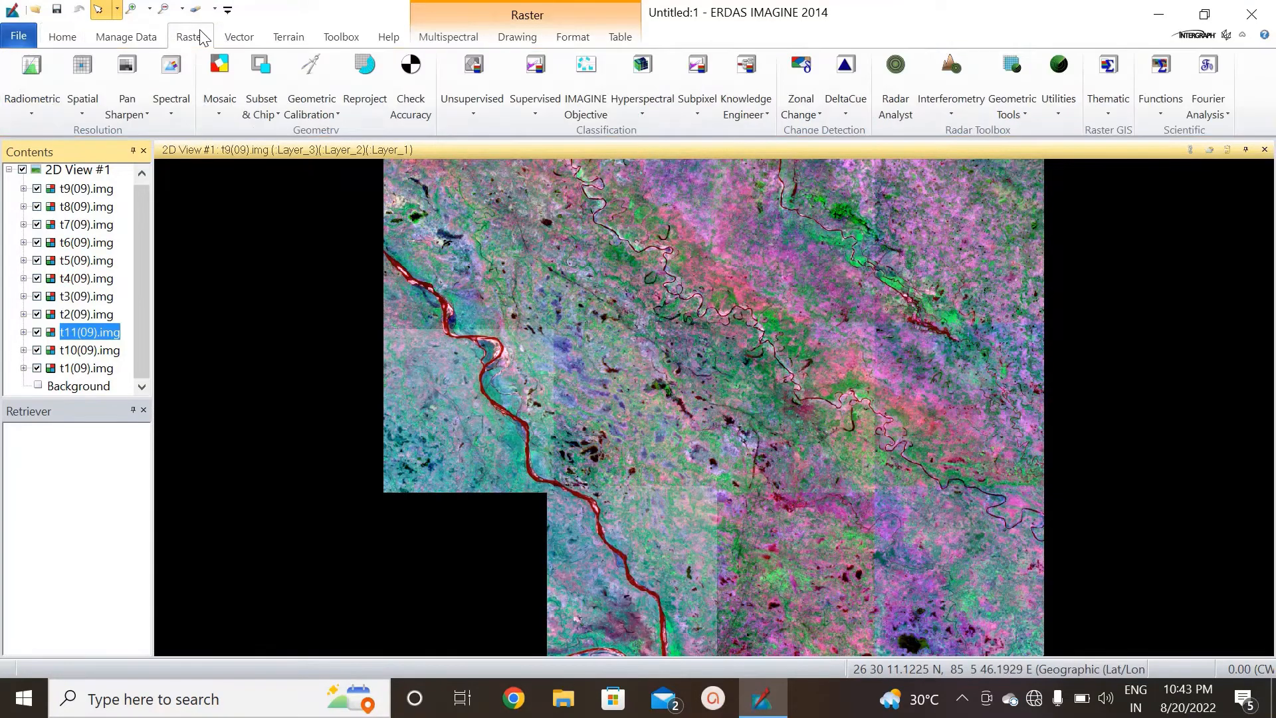
left_click(221, 106)
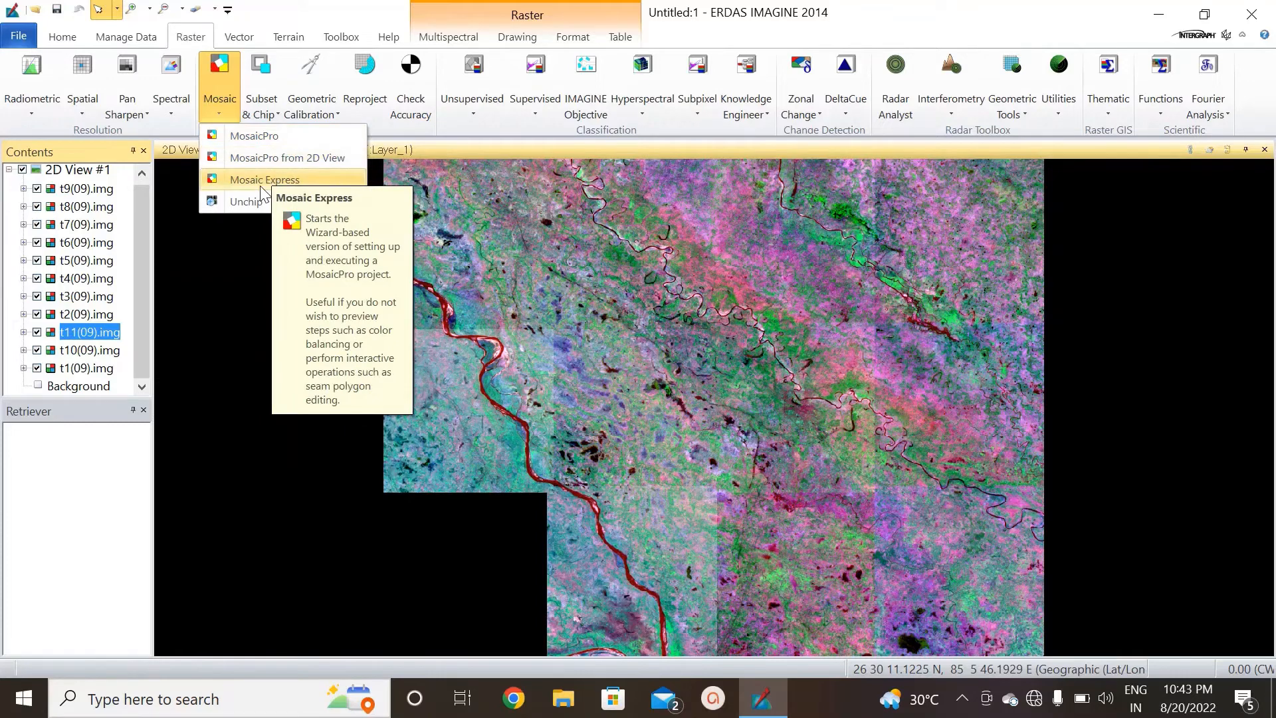
left_click(261, 137)
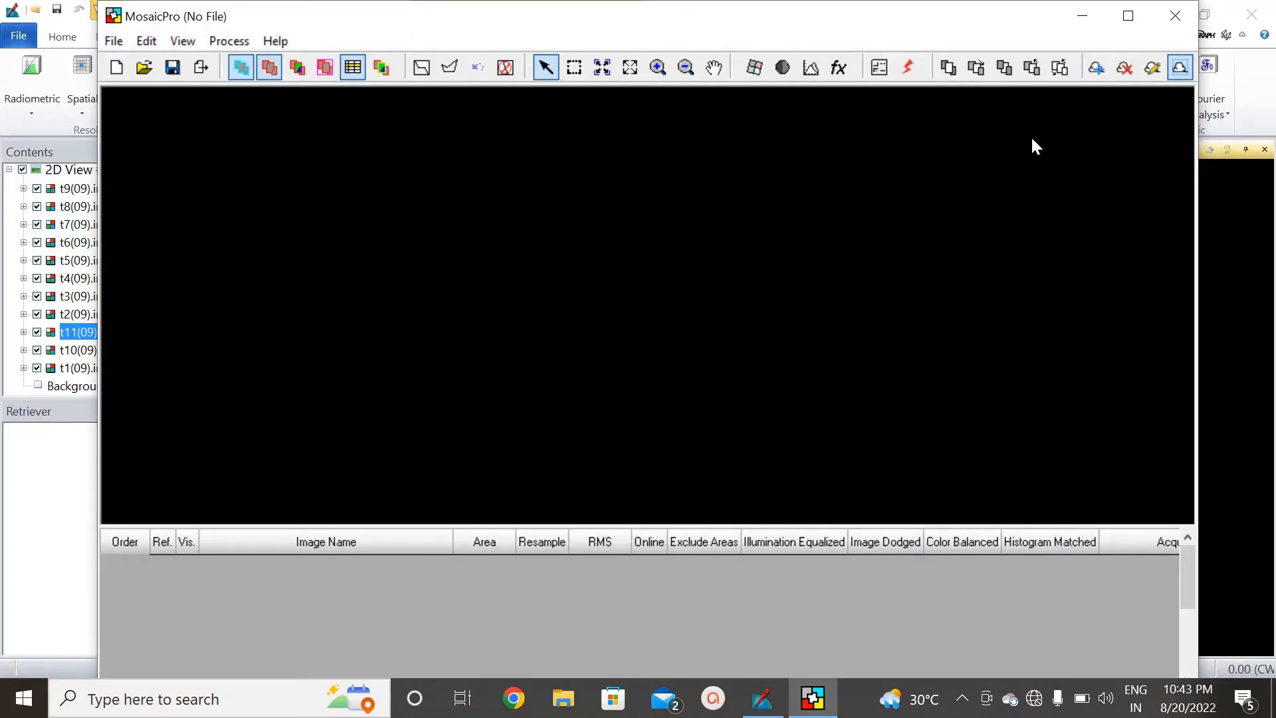
mouse_move(976, 19)
left_mouse_down()
mouse_move(963, 43)
mouse_move(977, 23)
left_mouse_up()
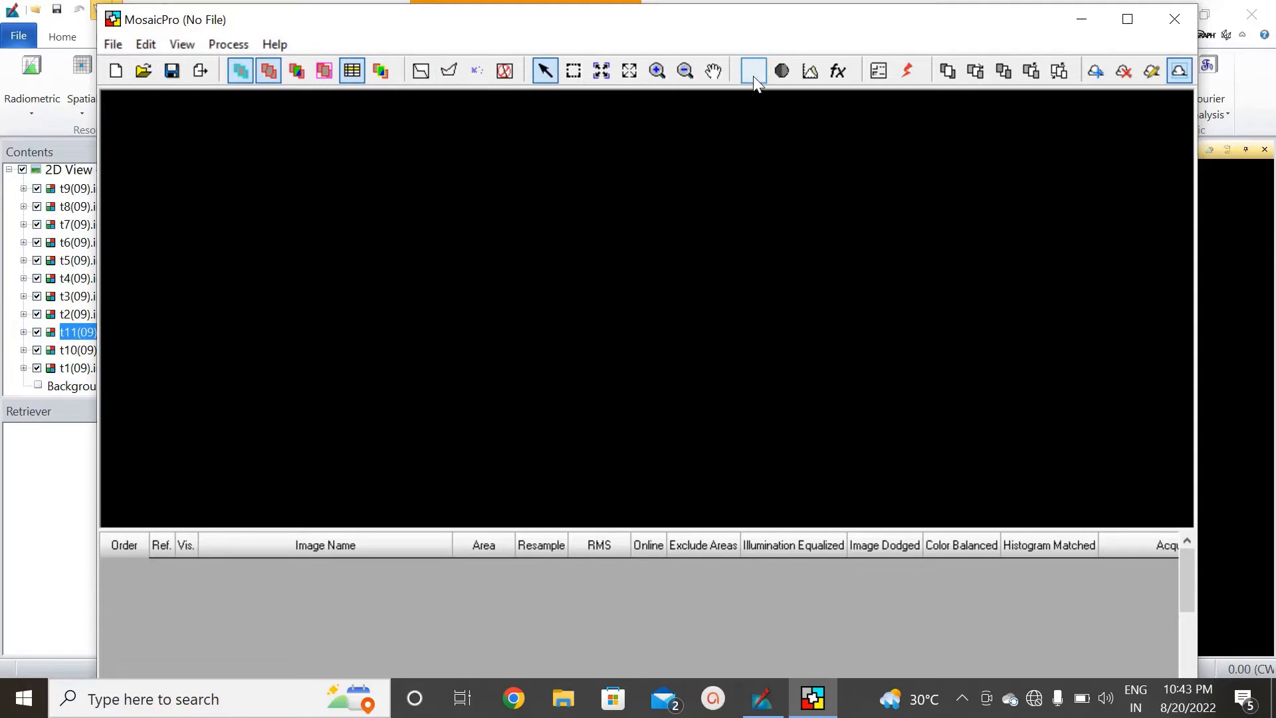
Browse the remote seinsing folder for IMAGINE Image (*.img) files to add to the mosaic project.
left_click(147, 44)
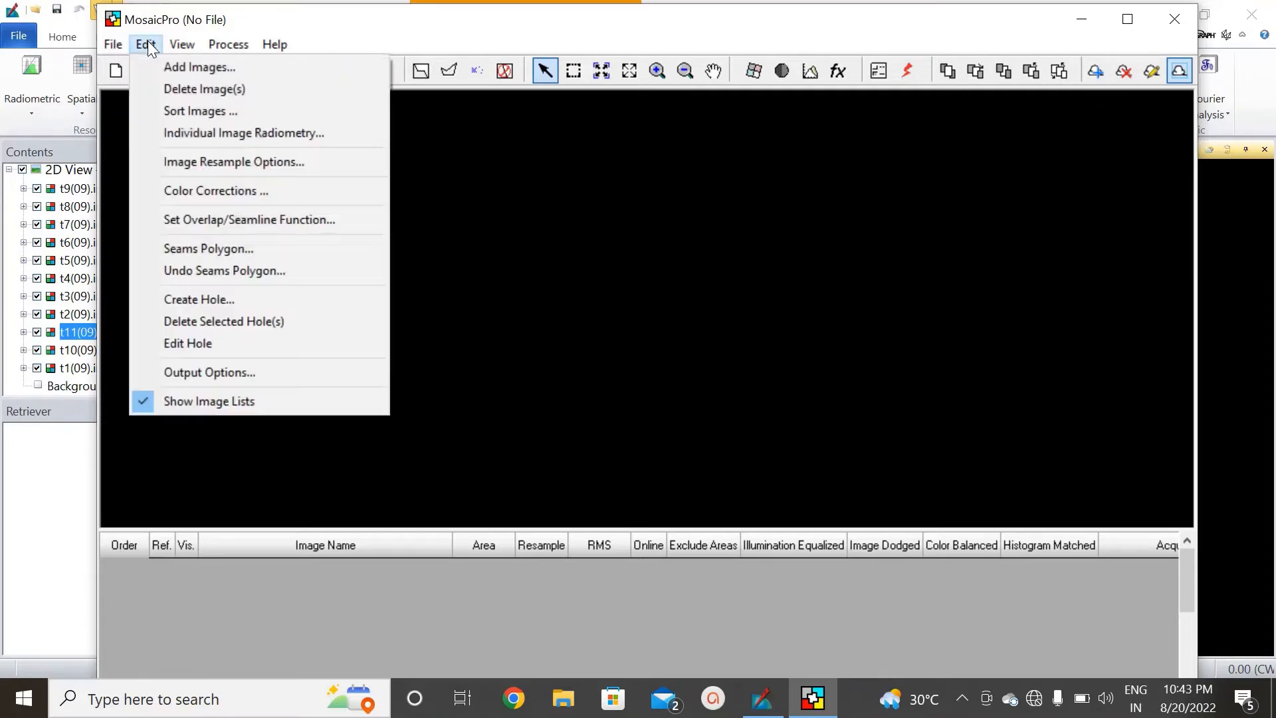
left_click(211, 65)
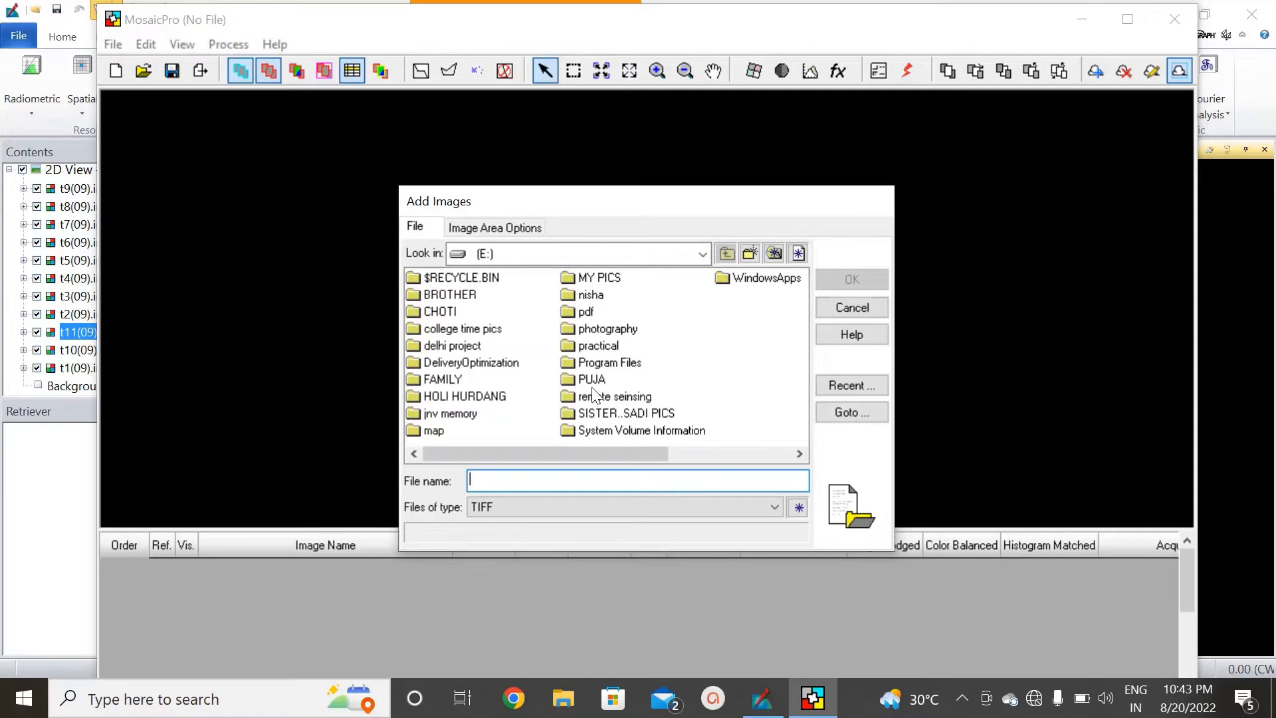
double_click(613, 398)
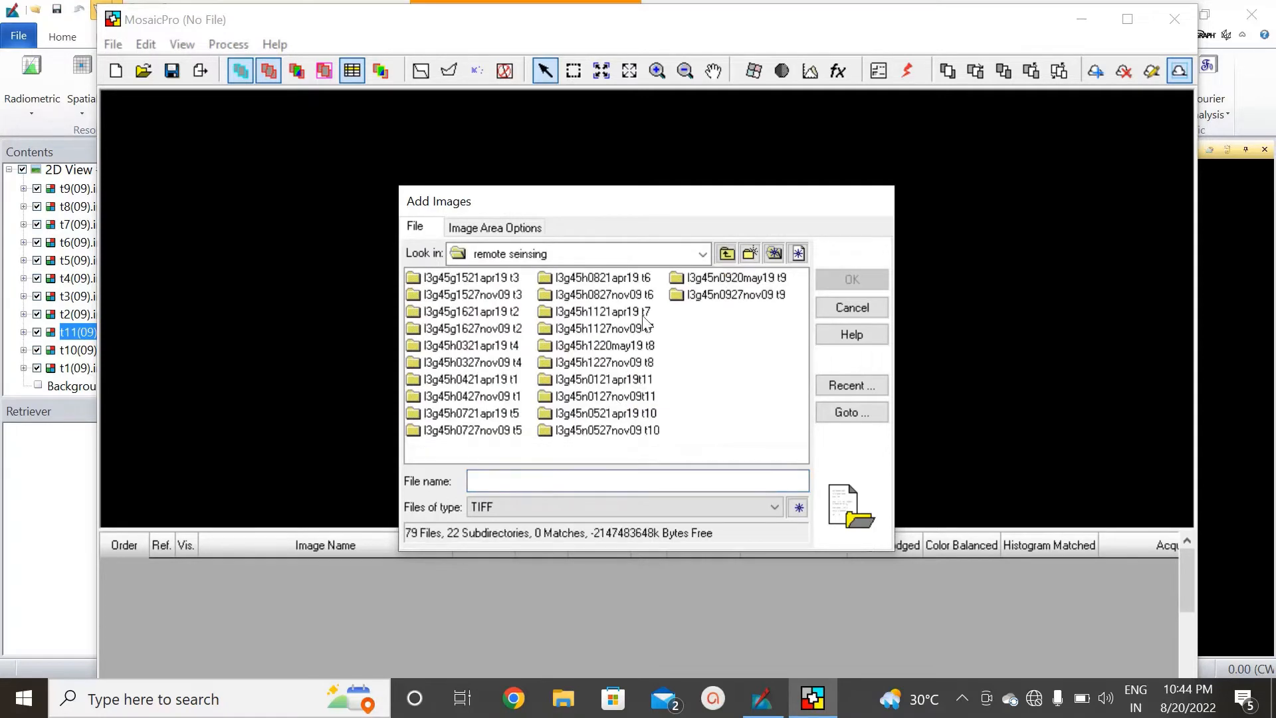
left_click(736, 509)
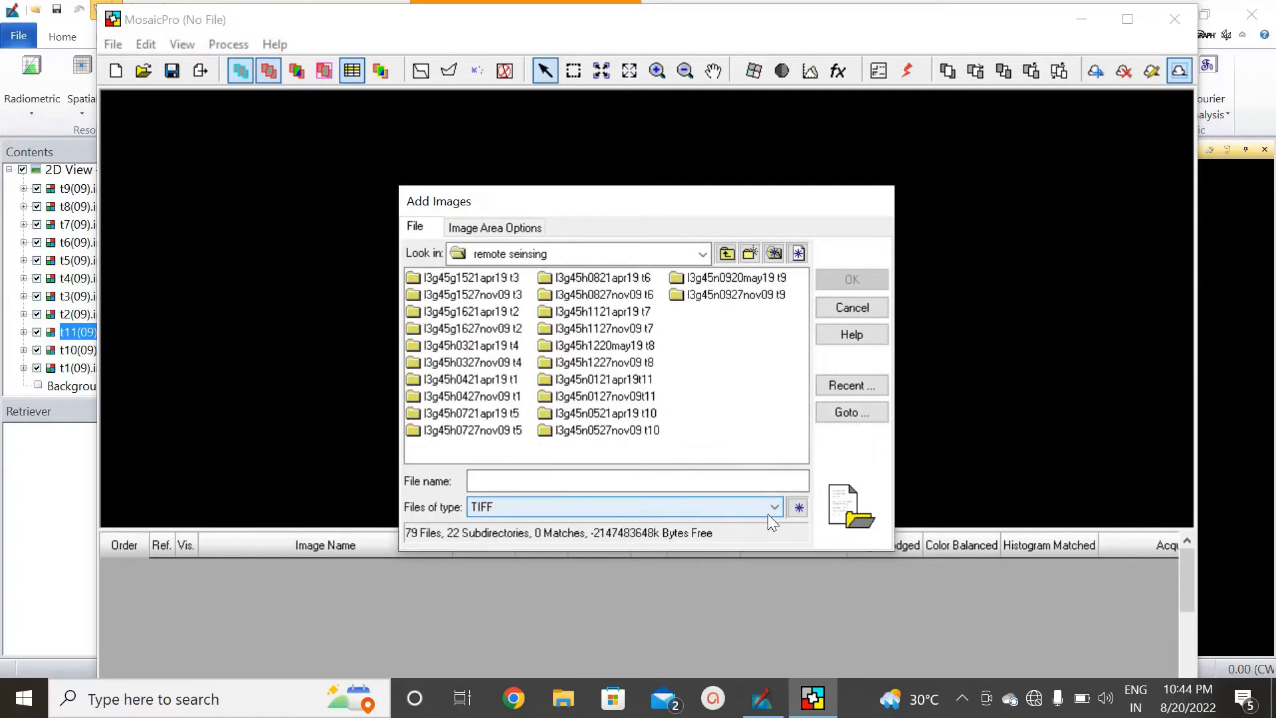
left_click(772, 505)
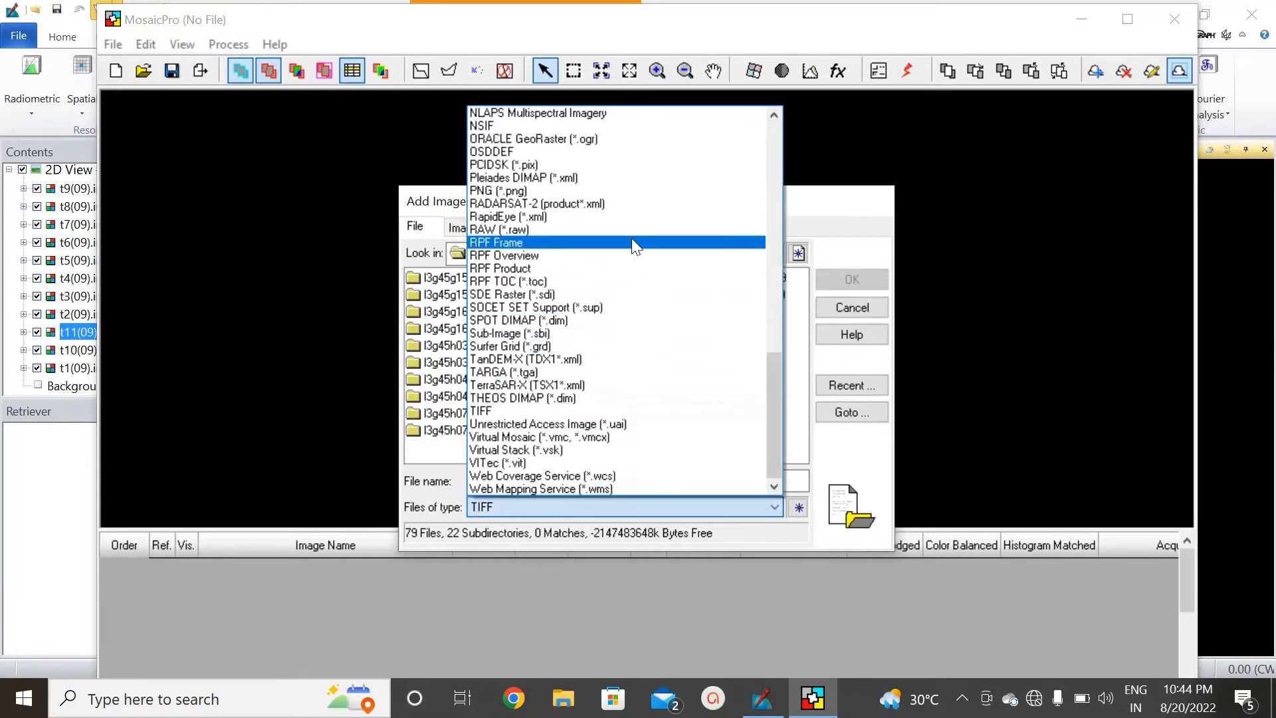
scroll(629, 234, "up", 5)
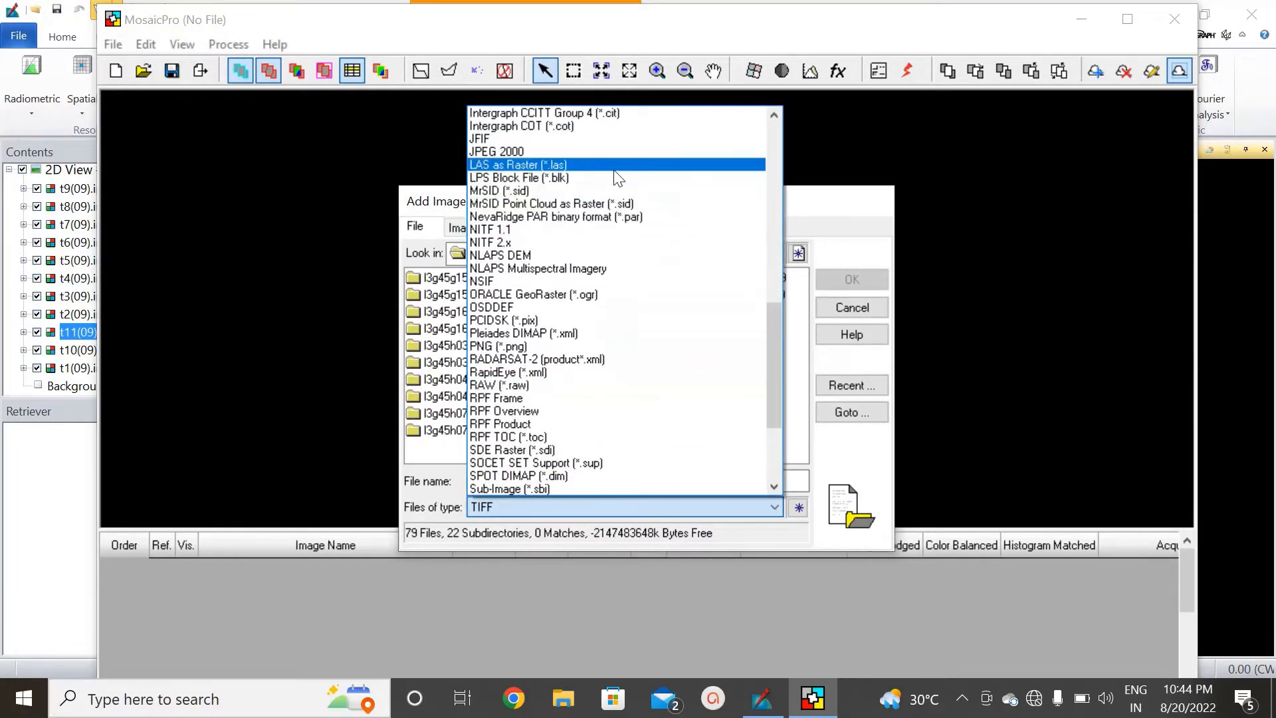
scroll(615, 174, "up", 1)
left_click(613, 174)
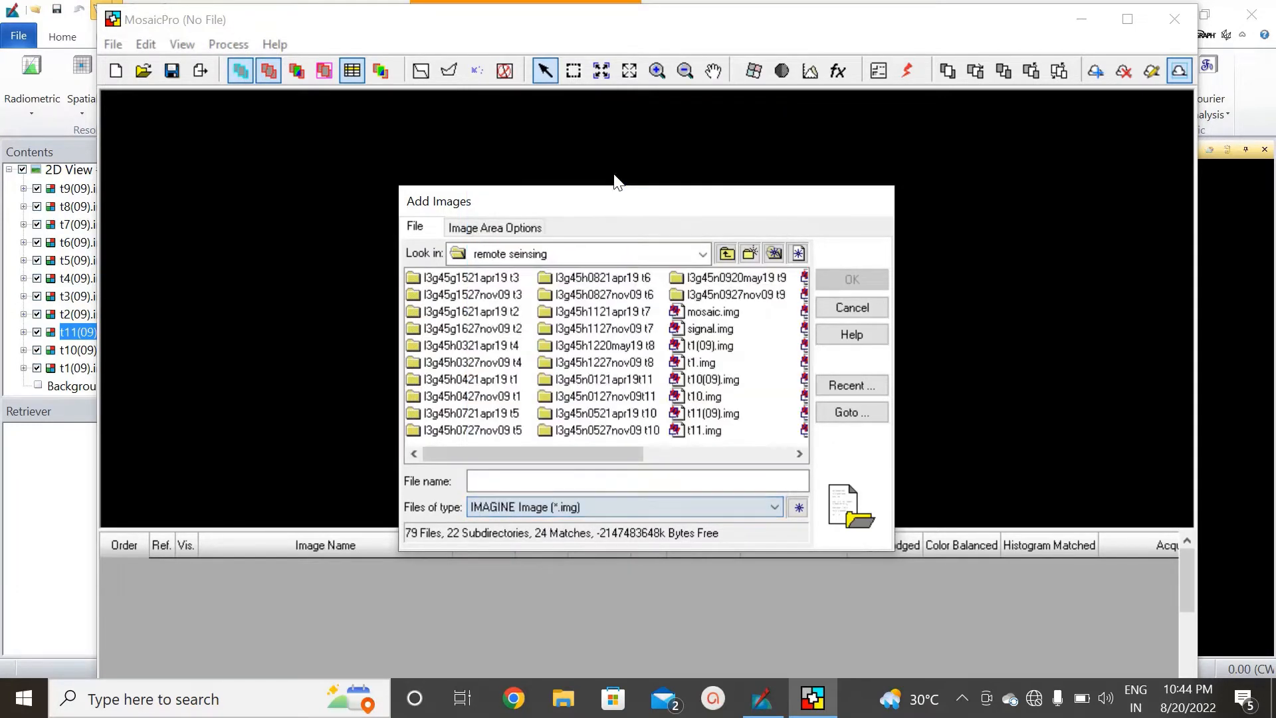
left_click(771, 508)
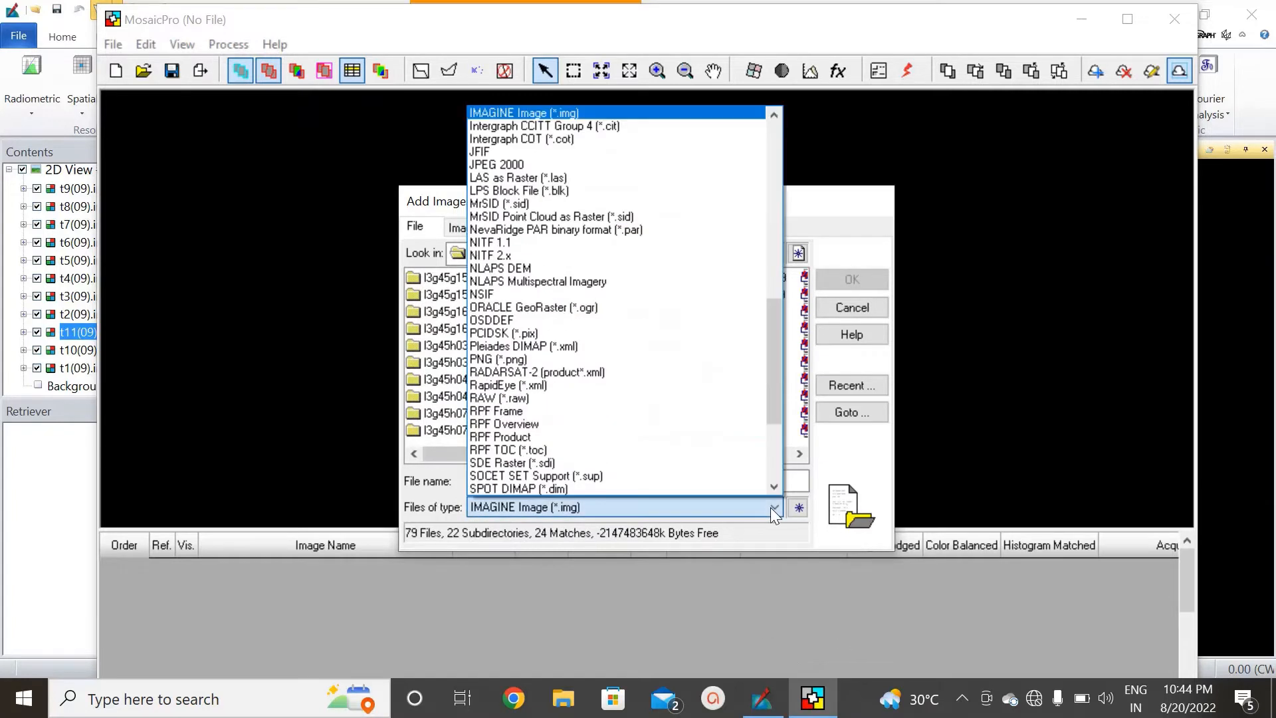
scroll(673, 124, "up", 2)
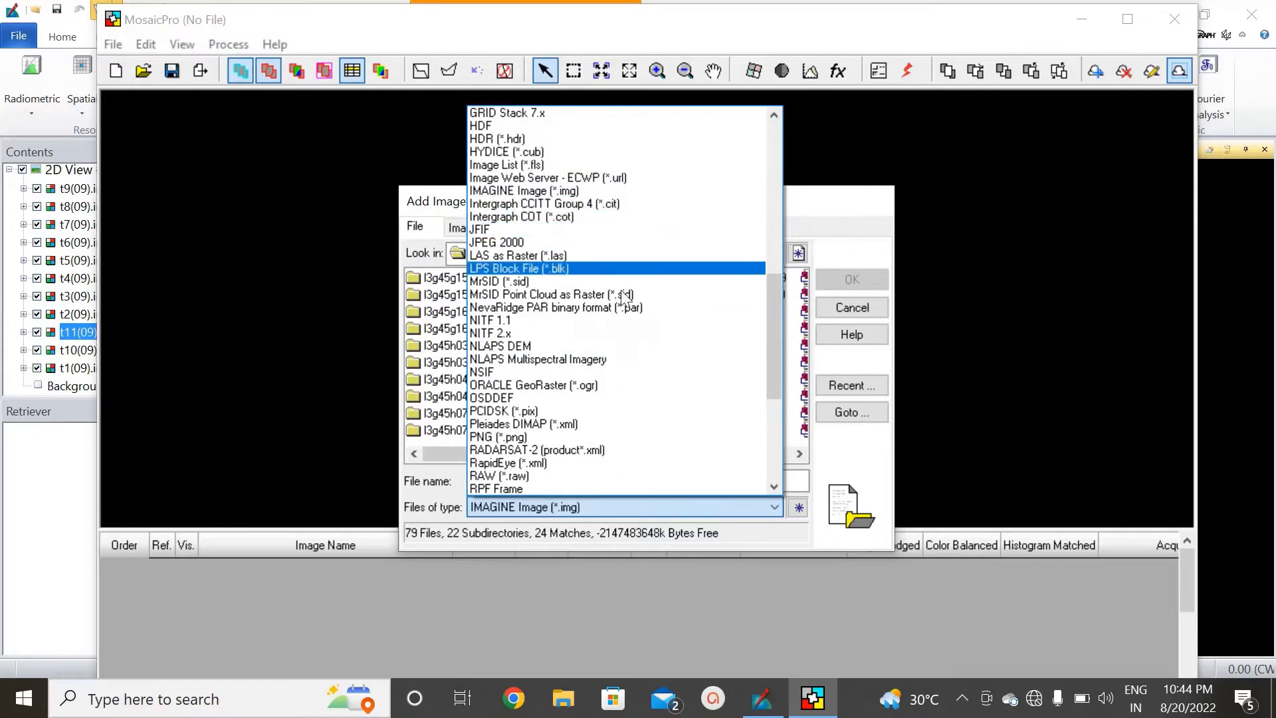
left_click(569, 193)
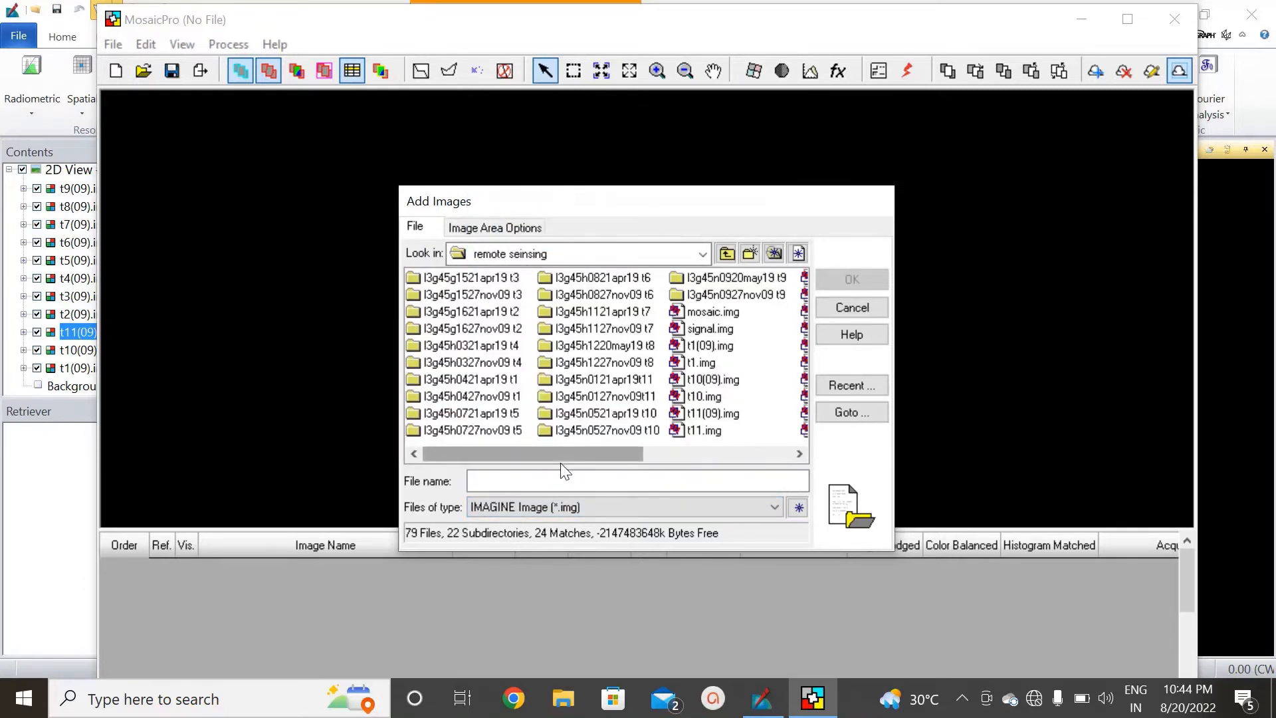
left_click_drag(568, 455, 771, 476)
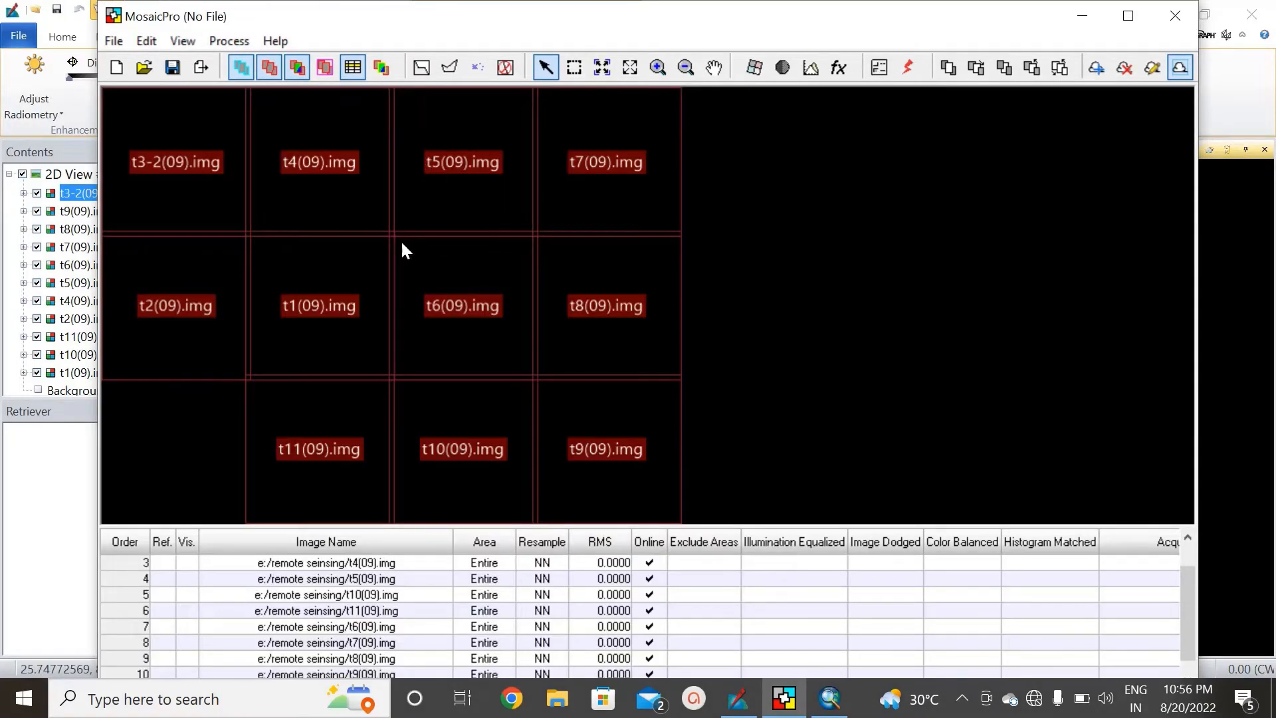
Make all eleven (09) tile images visible in the mosaic view.
right_click(169, 545)
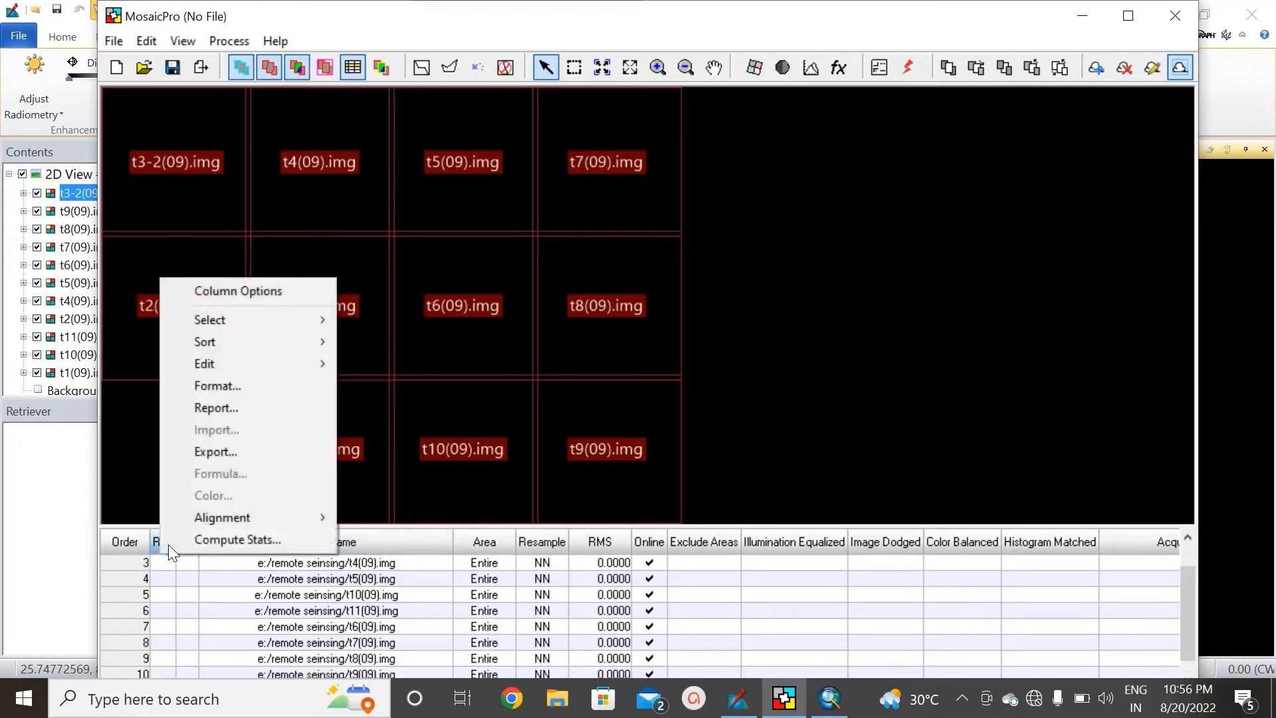
left_click(168, 545)
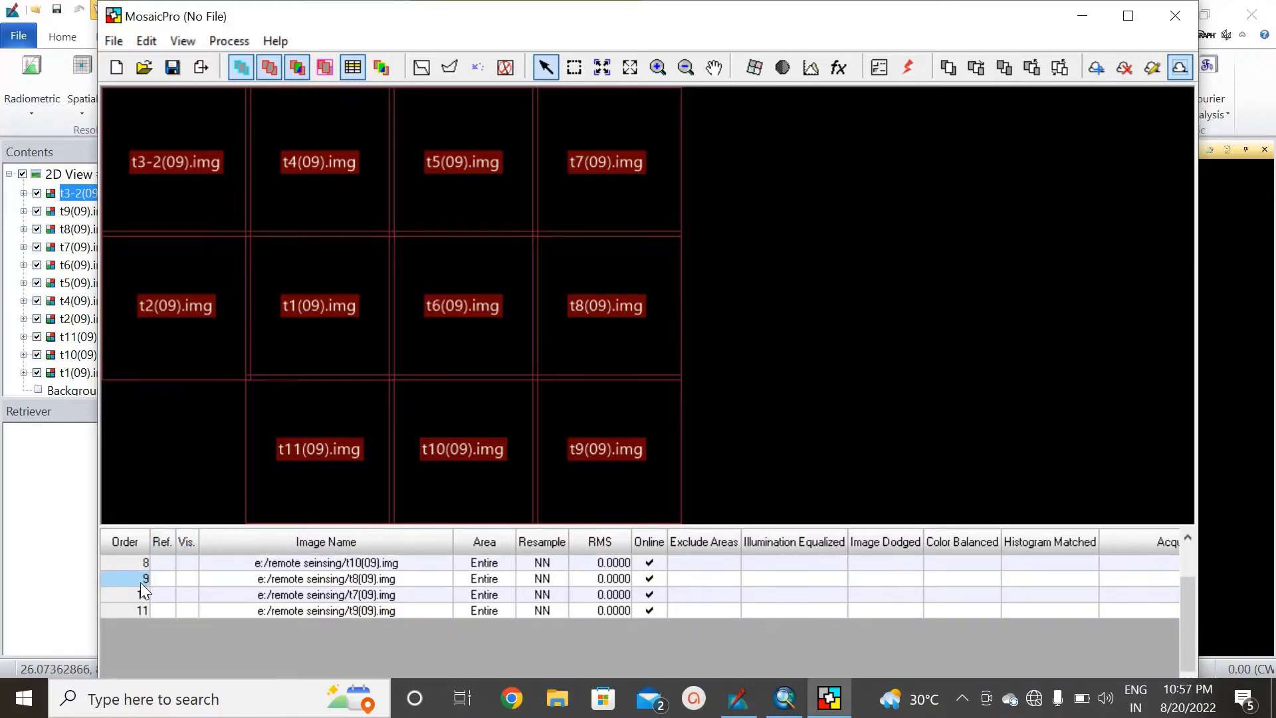
left_click(187, 579)
left_click(187, 563)
scroll(183, 572, "up", 1)
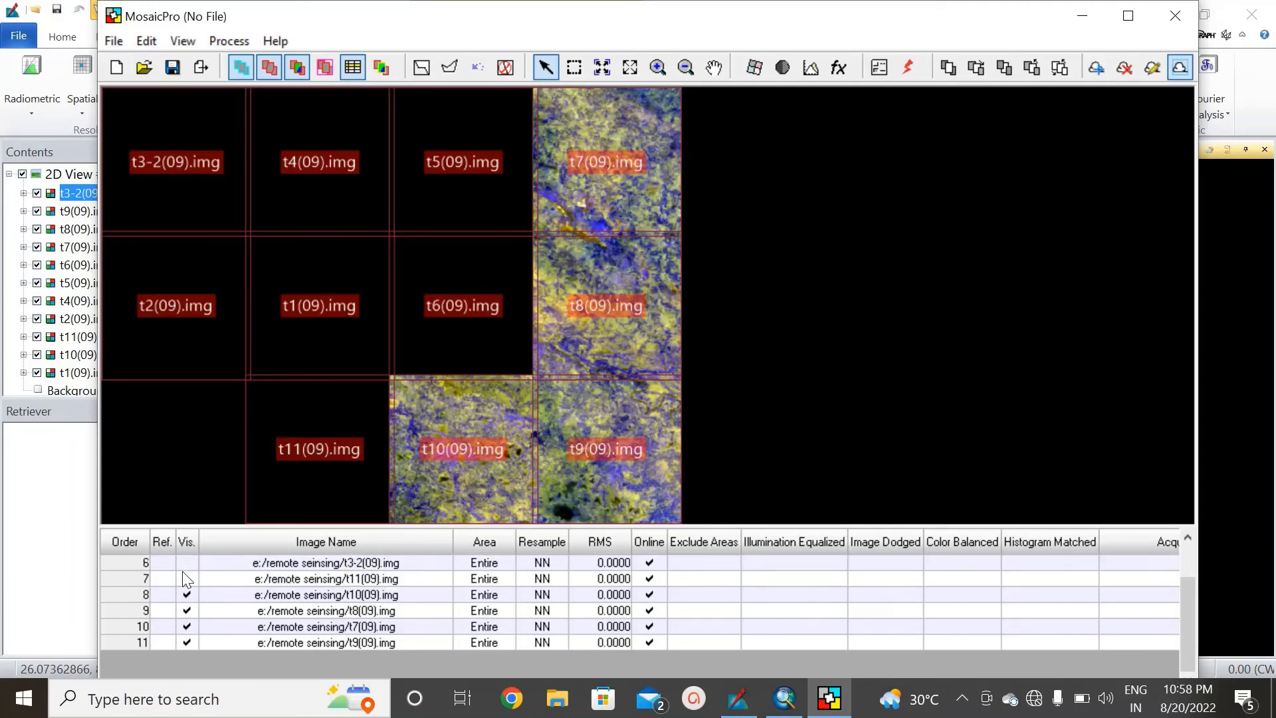
left_click(187, 579)
left_click(189, 563)
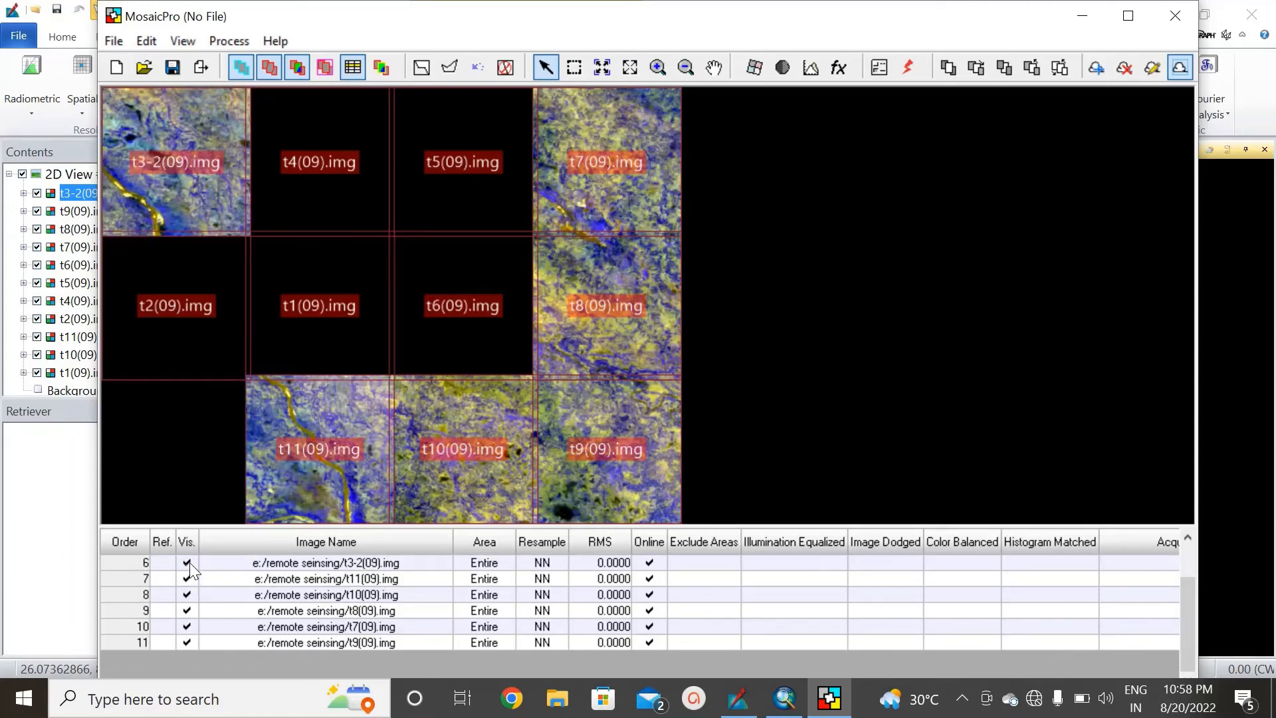
scroll(190, 562, "up", 1)
left_click(187, 579)
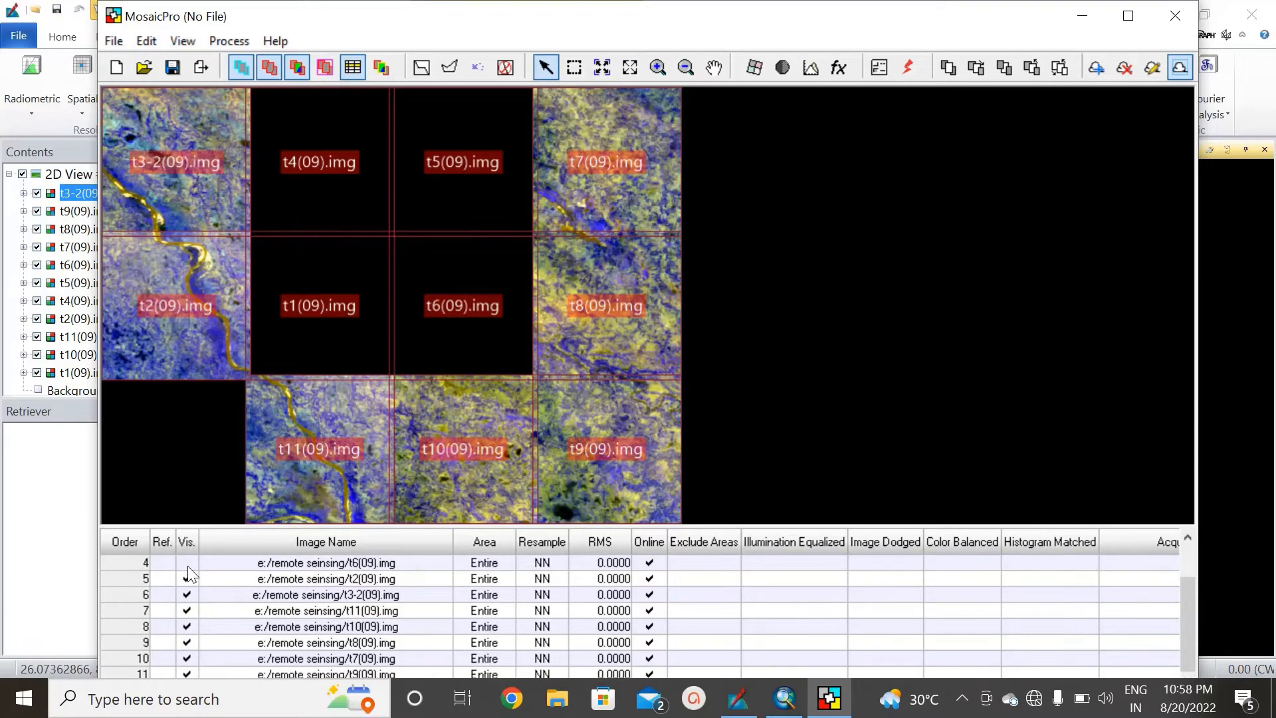
left_click(188, 563)
scroll(187, 565, "up", 1)
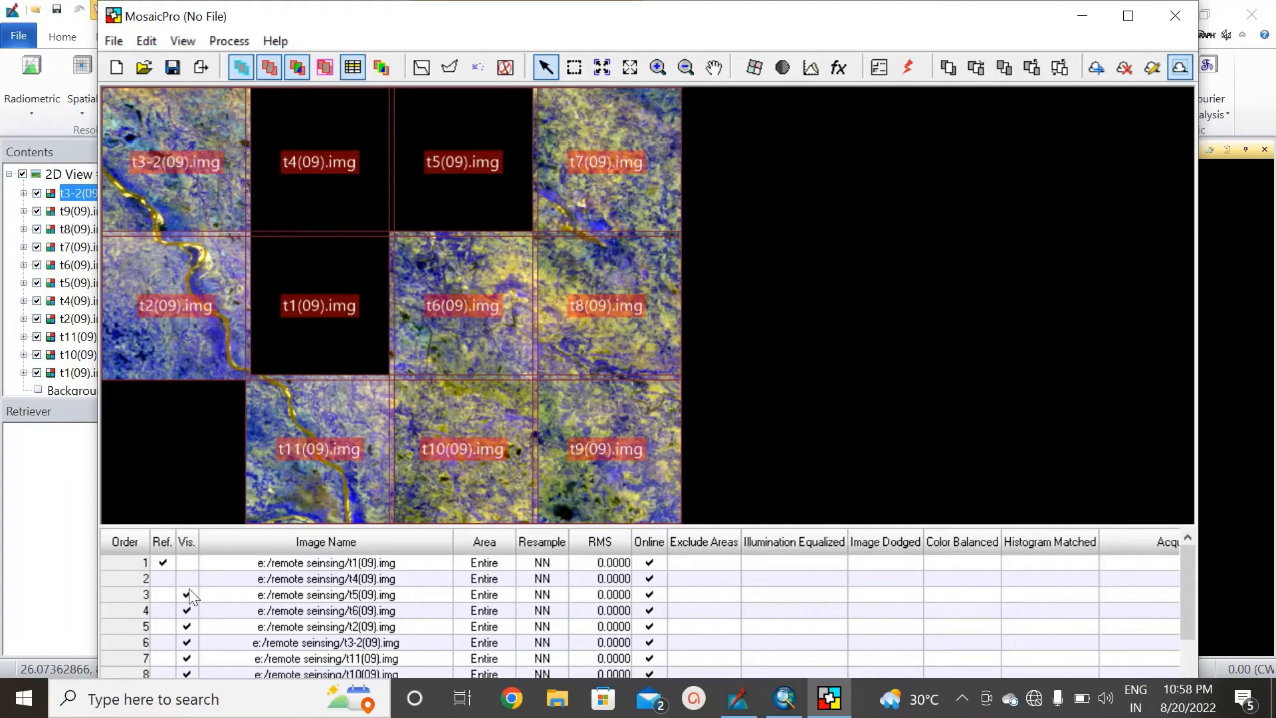
left_click(188, 580)
left_click(187, 565)
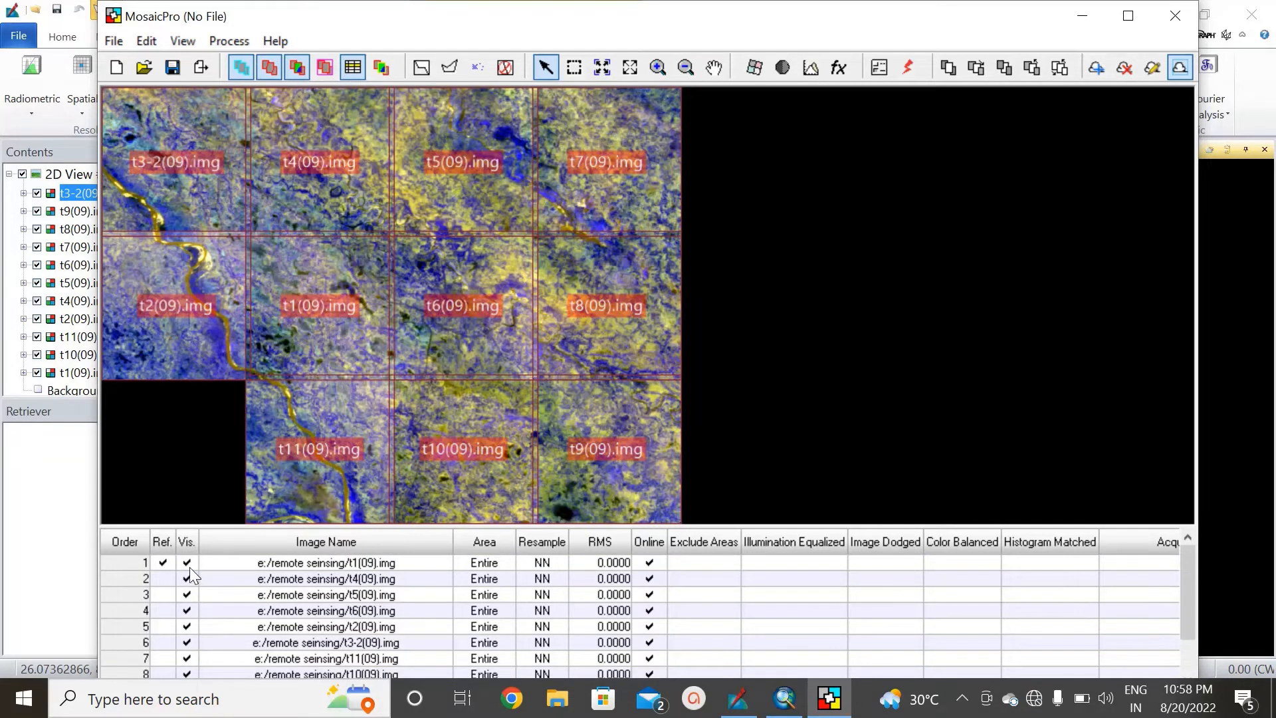
Generate the seam polygons with the Geometry-based Seamline method.
left_click(421, 68)
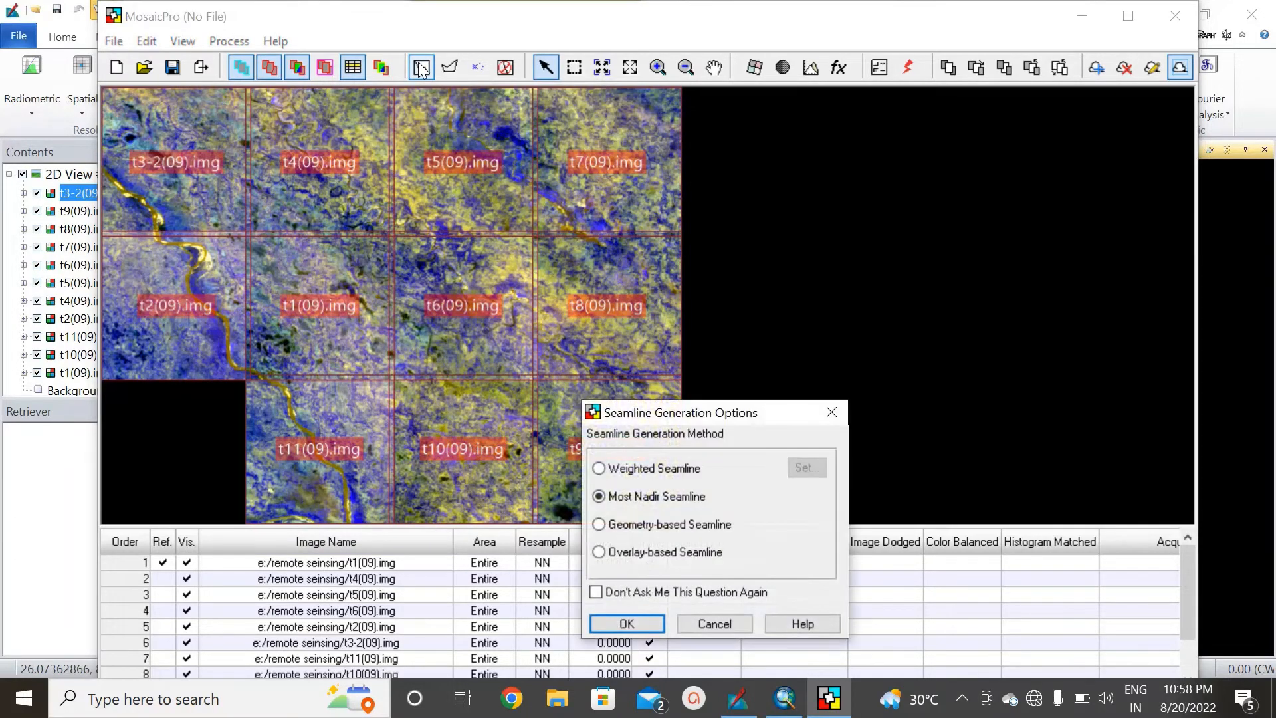
left_click(637, 528)
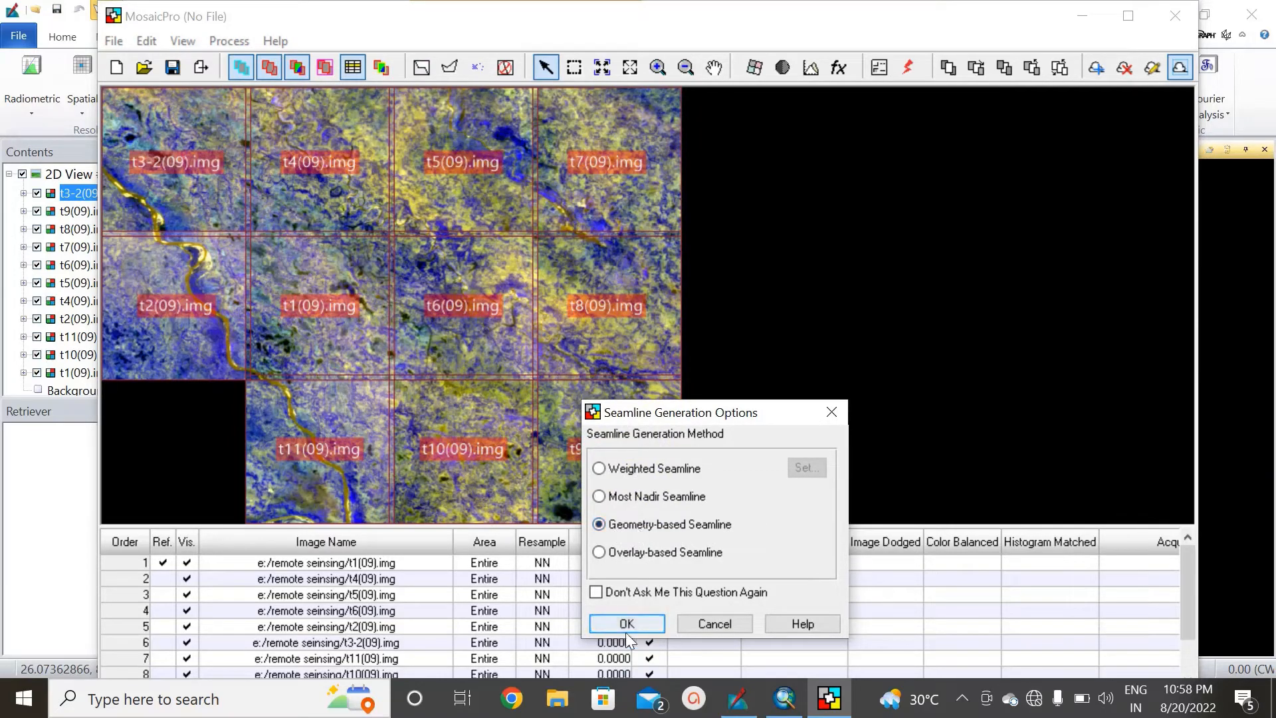
left_click(628, 632)
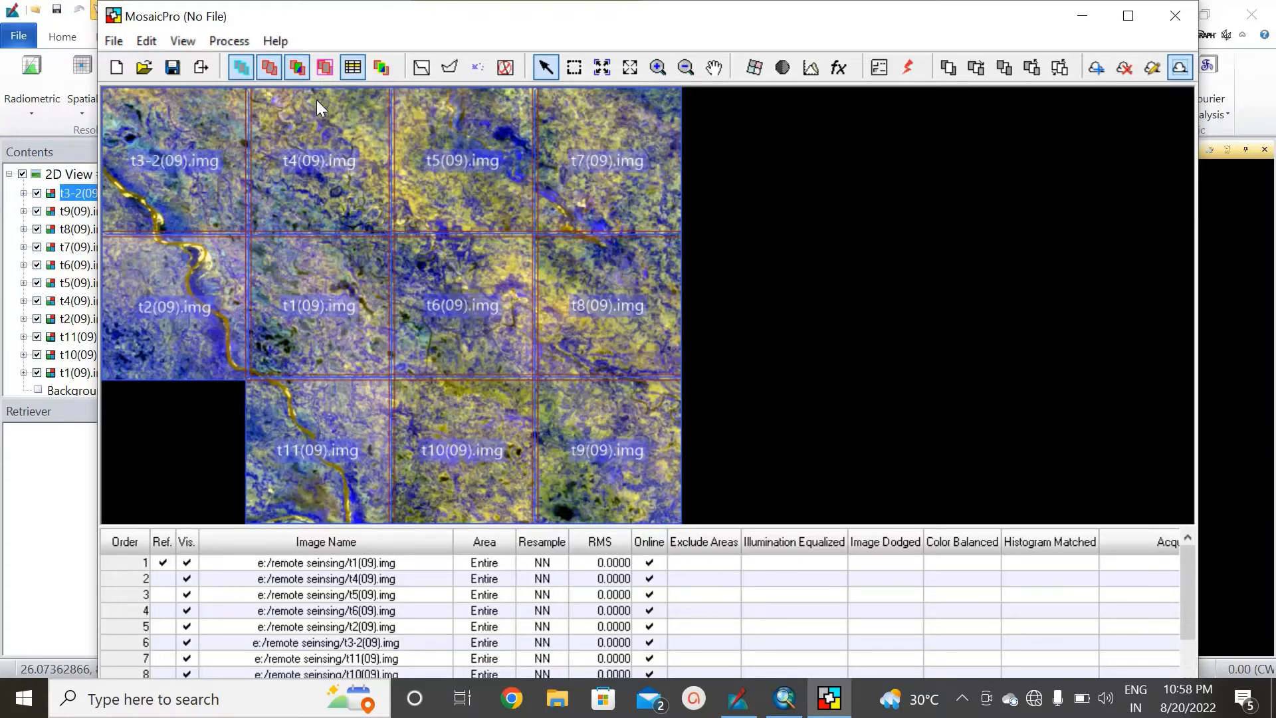
Switch the mosaic display between the image outlines and the seam polygons to compare them.
left_click(273, 67)
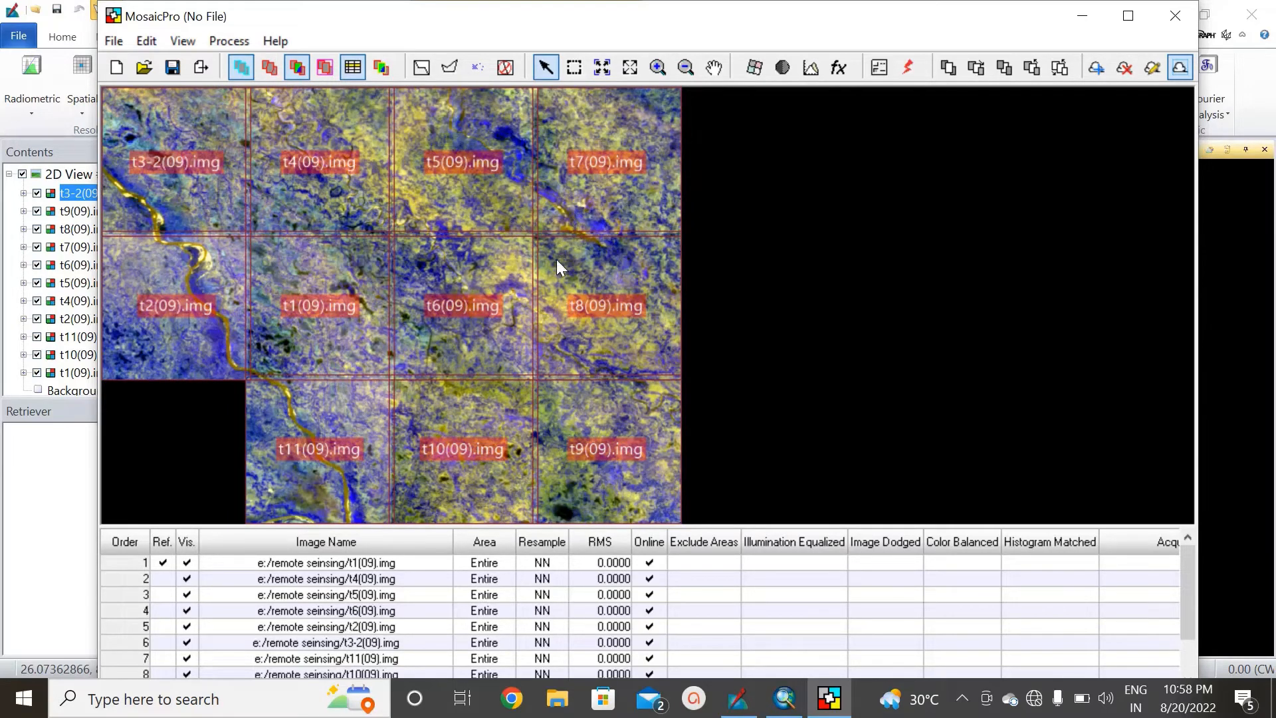
left_click(246, 61)
left_click(267, 72)
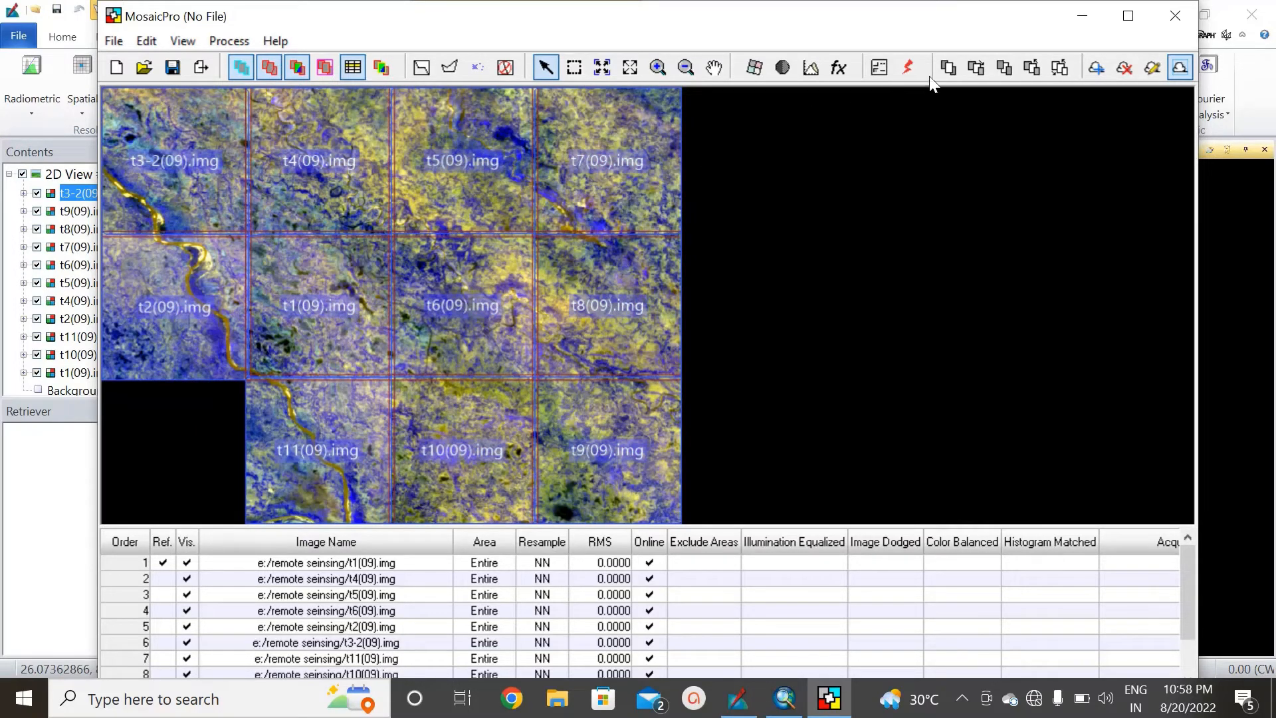
Run the mosaic to an IMAGINE Image (*.img) file named mosaic09 in the remote seinsing folder, and minimize the MosaicPro window.
left_click(911, 65)
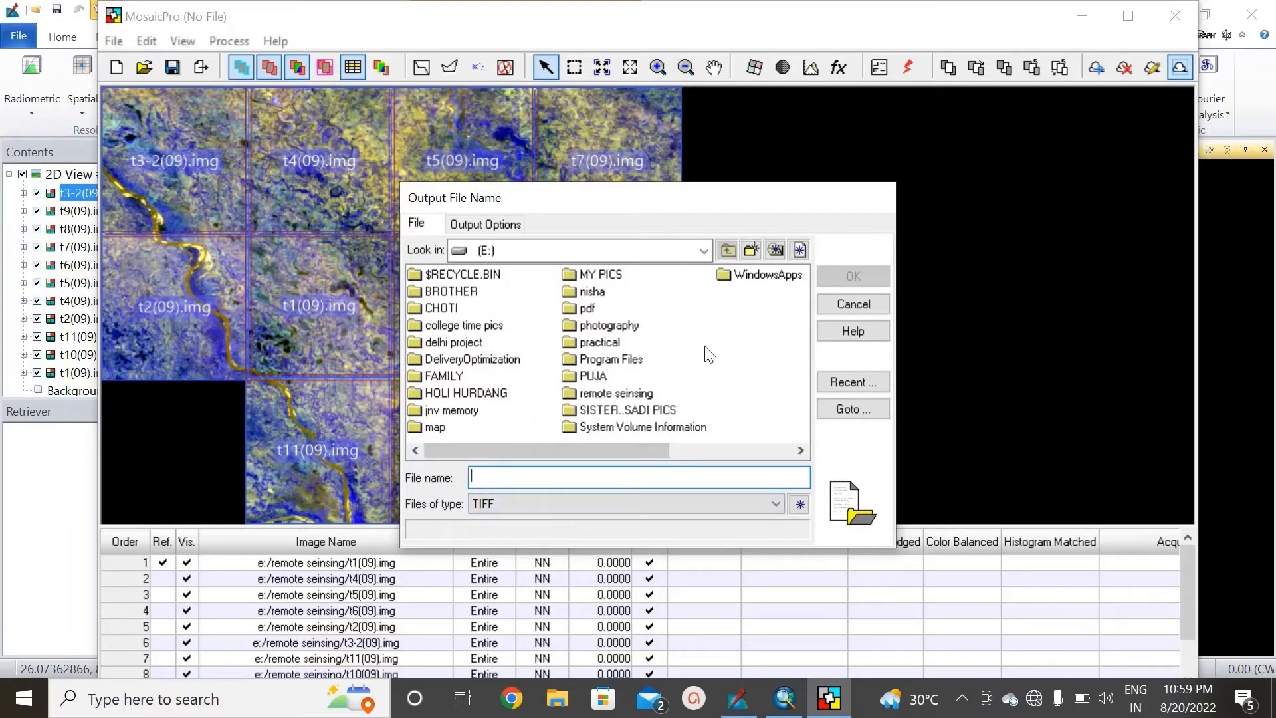
double_click(616, 393)
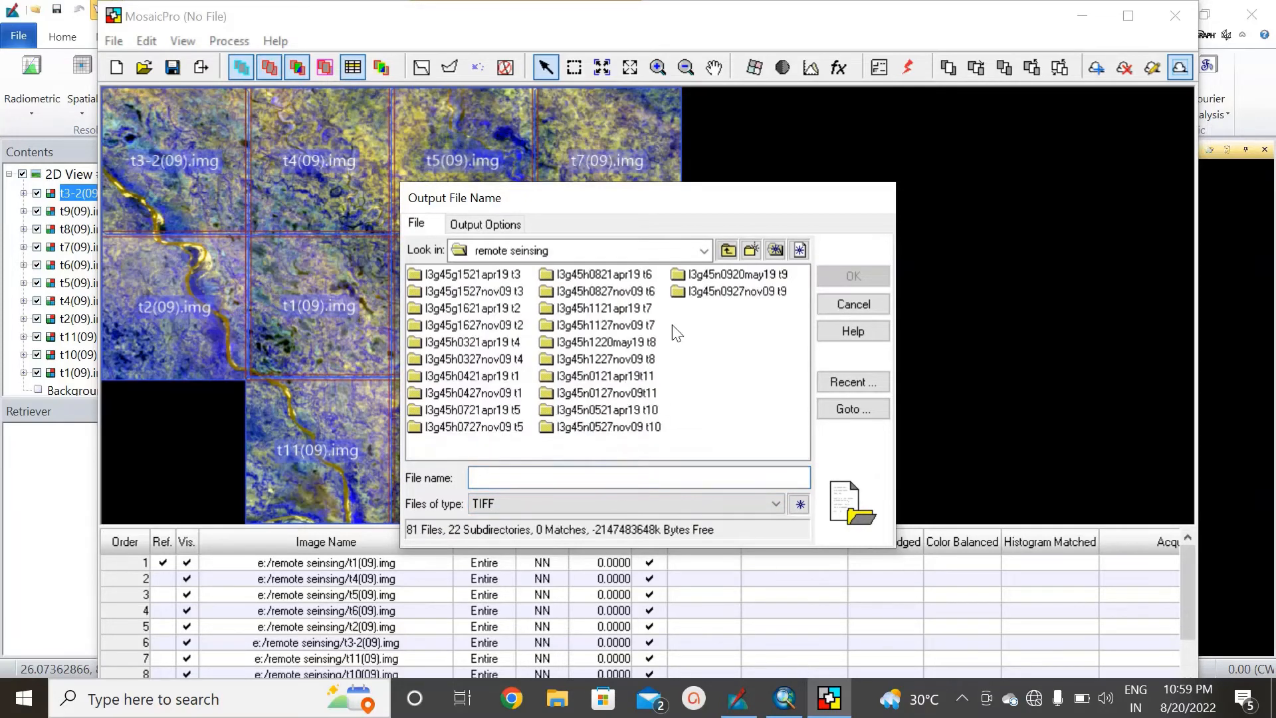
left_click(775, 503)
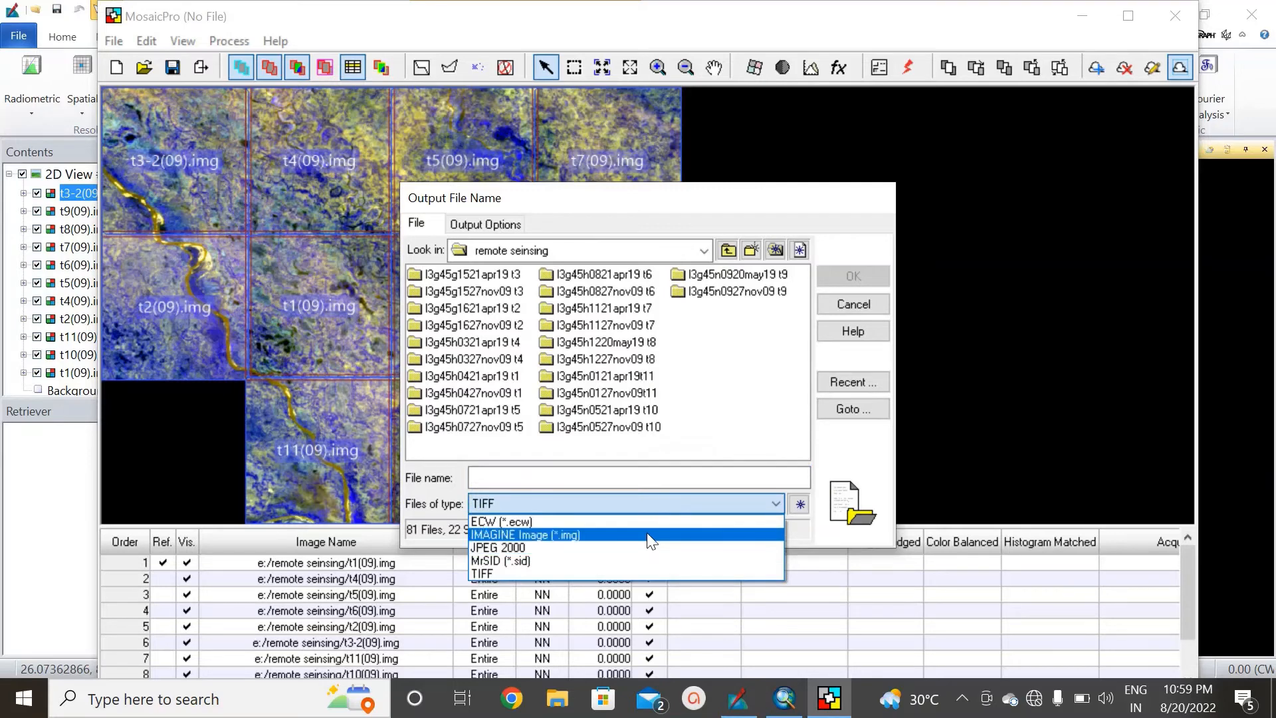
left_click(650, 535)
left_click(653, 476)
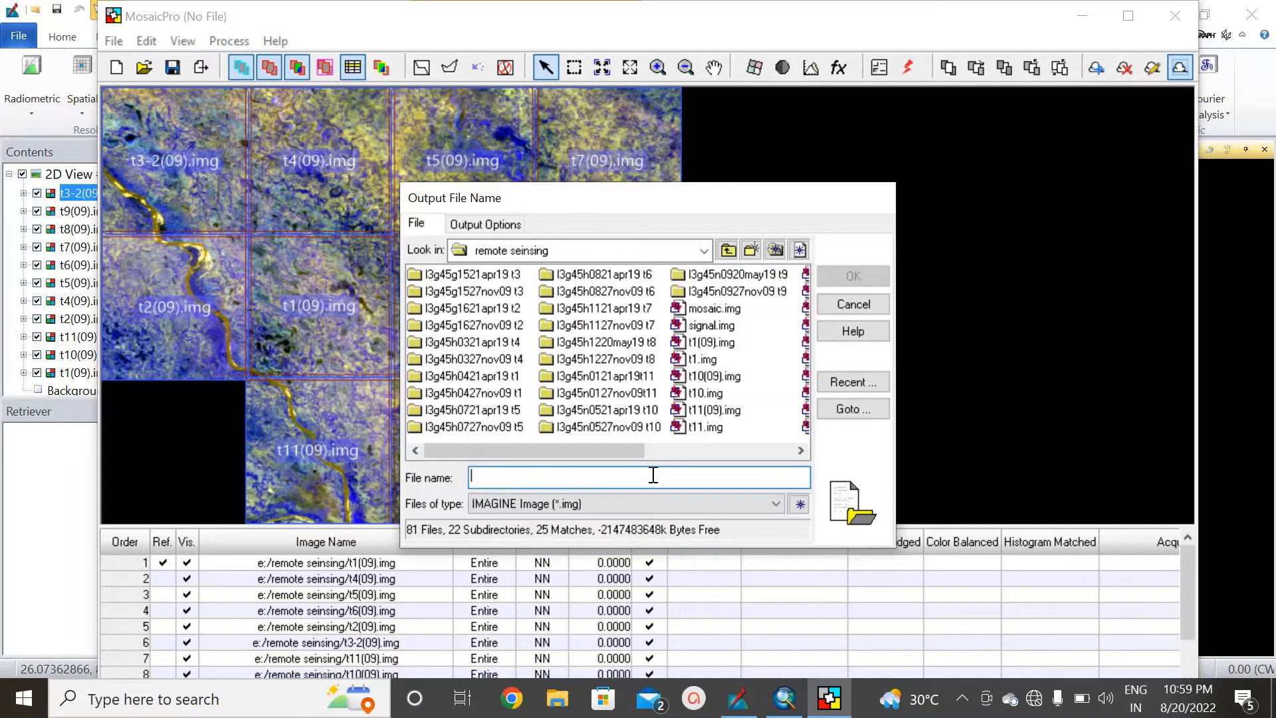
type("mosaiv")
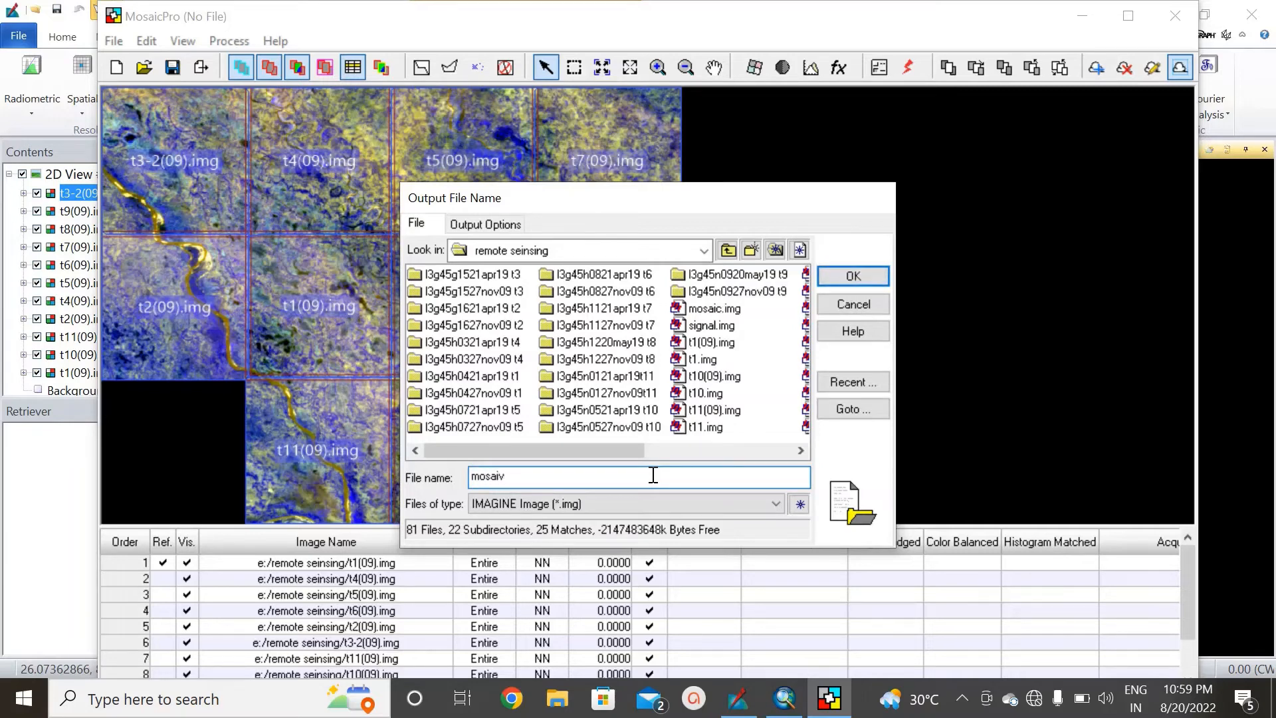
key("BackSpace")
type("c09")
left_click(850, 275)
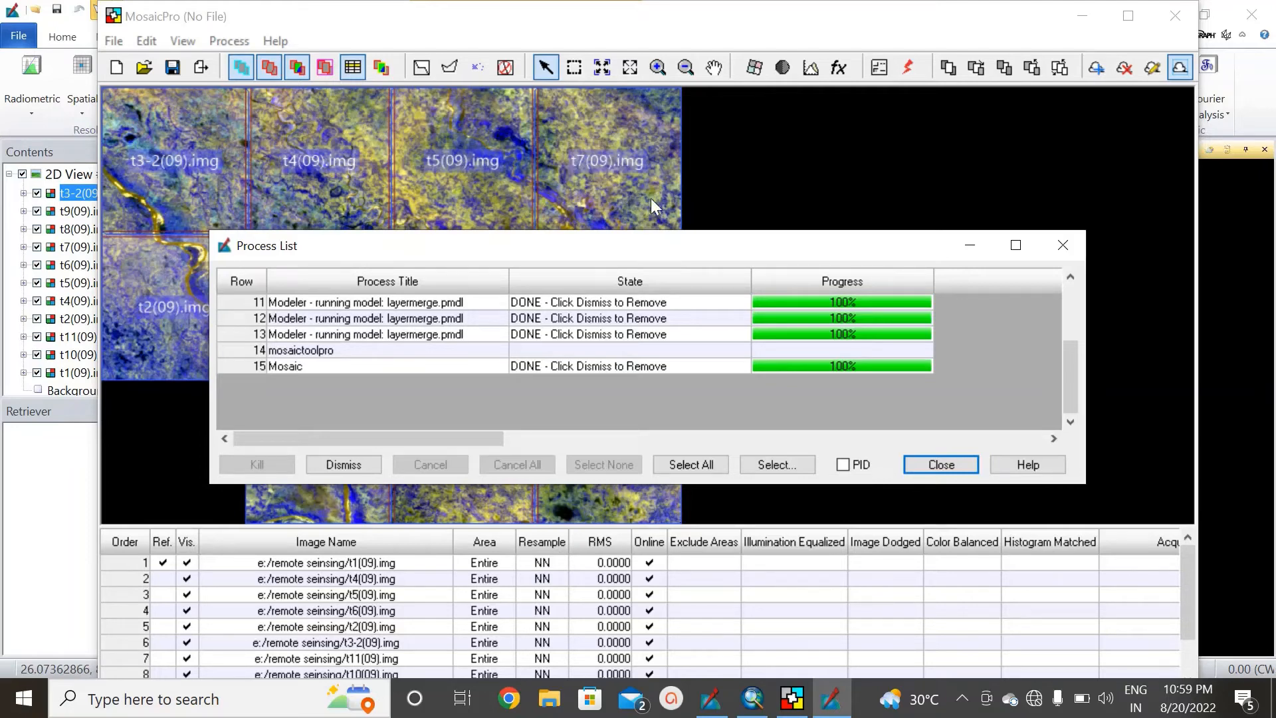
left_click(934, 464)
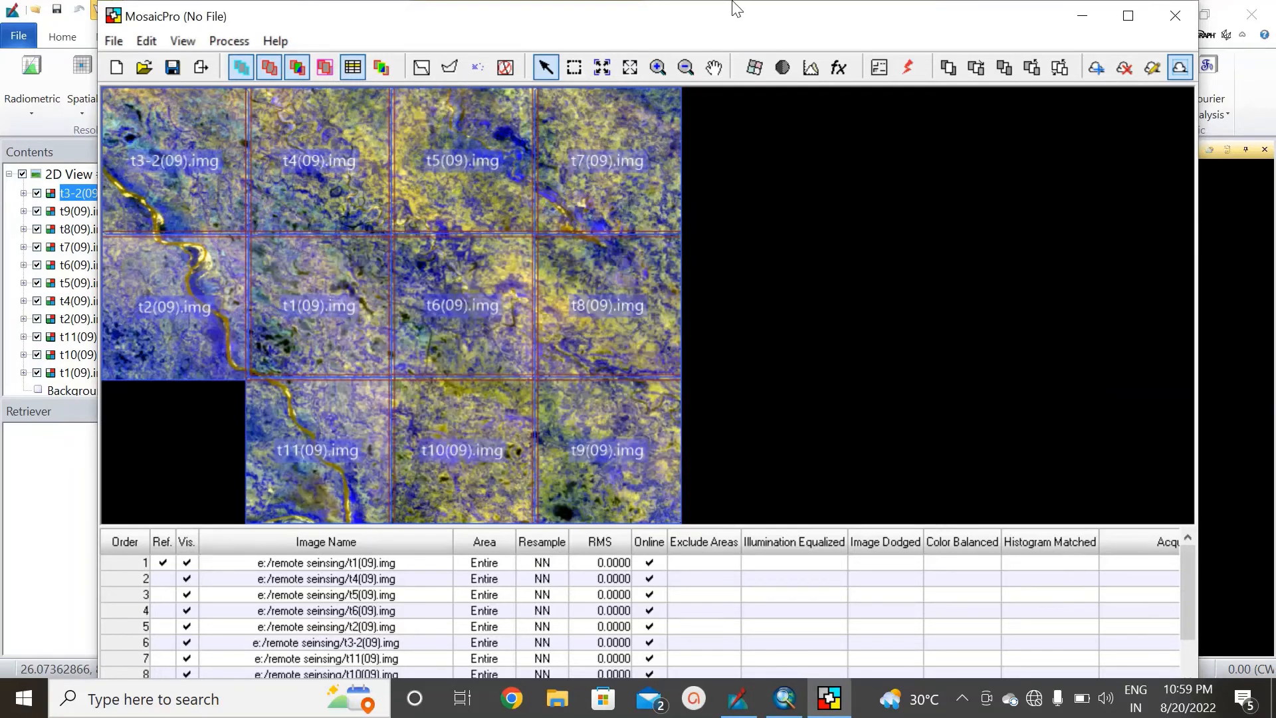
left_click(1082, 16)
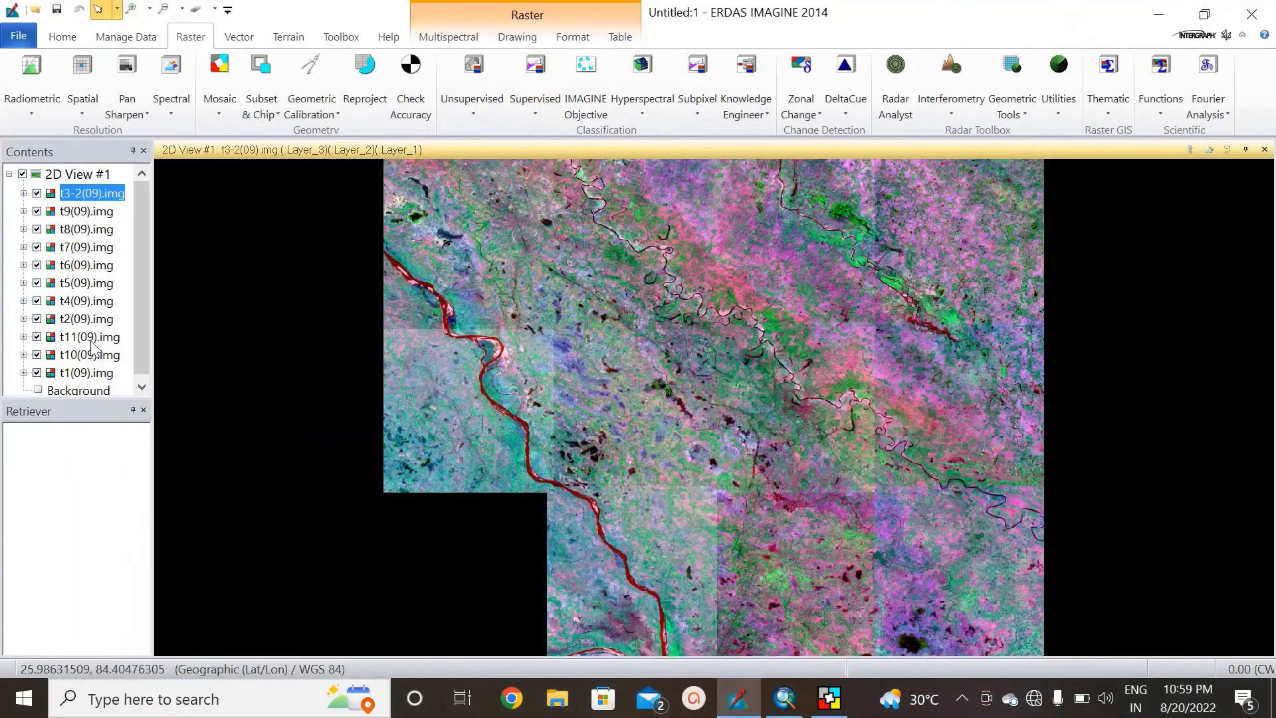
Hide the t1(09), t11(09), t2(09), t4(09), t5(09), t6(09) and t7(09) tile images in the 2D view.
left_click(37, 373)
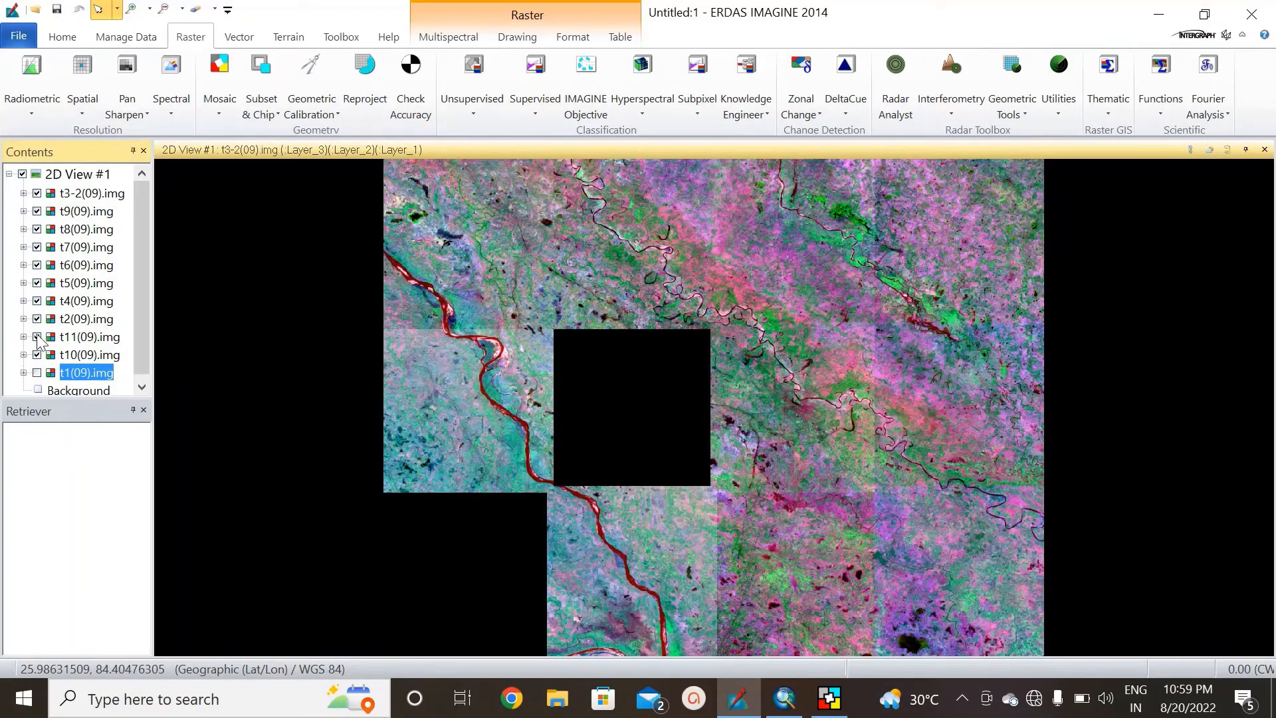
left_click(37, 337)
left_click(37, 319)
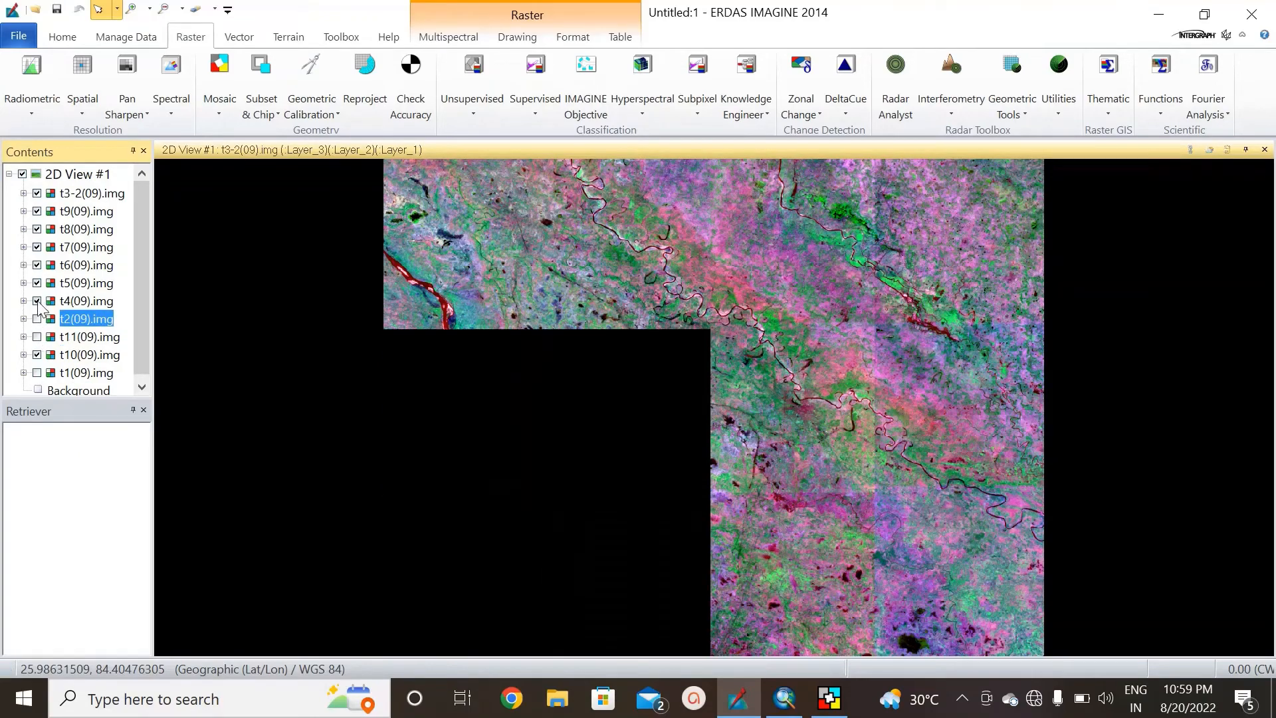
left_click(36, 301)
left_click(36, 284)
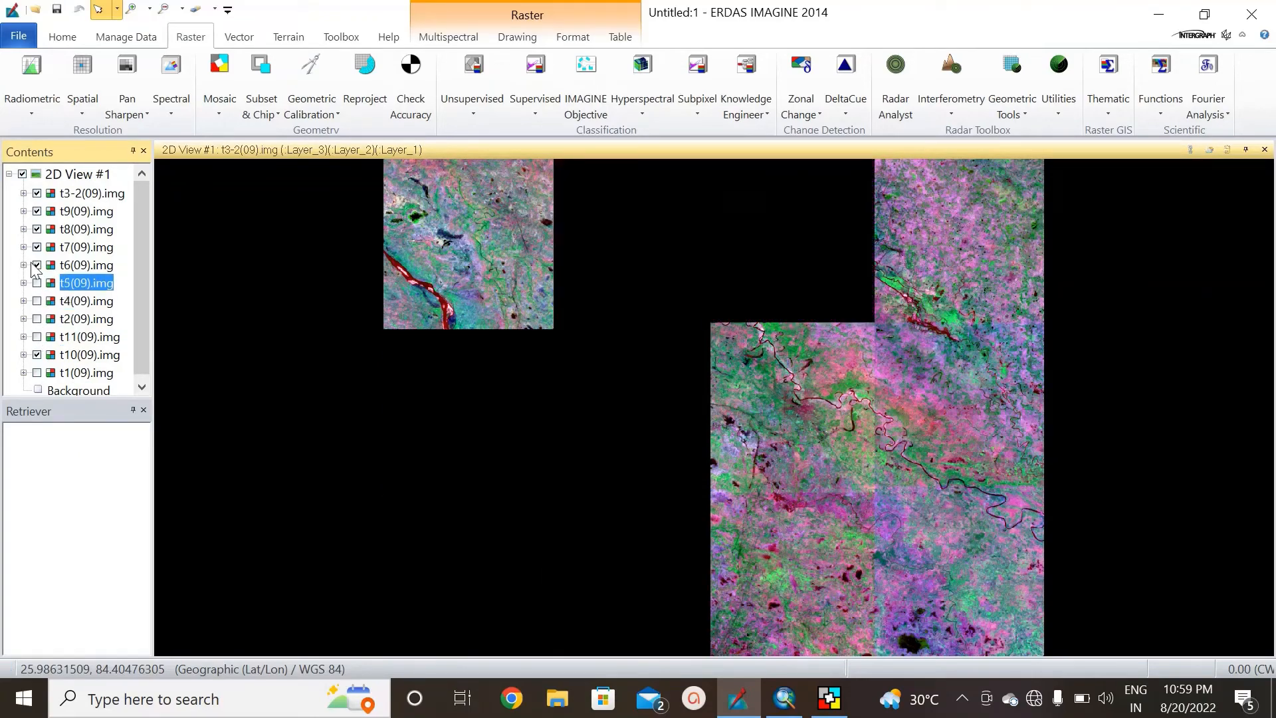
left_click(37, 265)
left_click(36, 247)
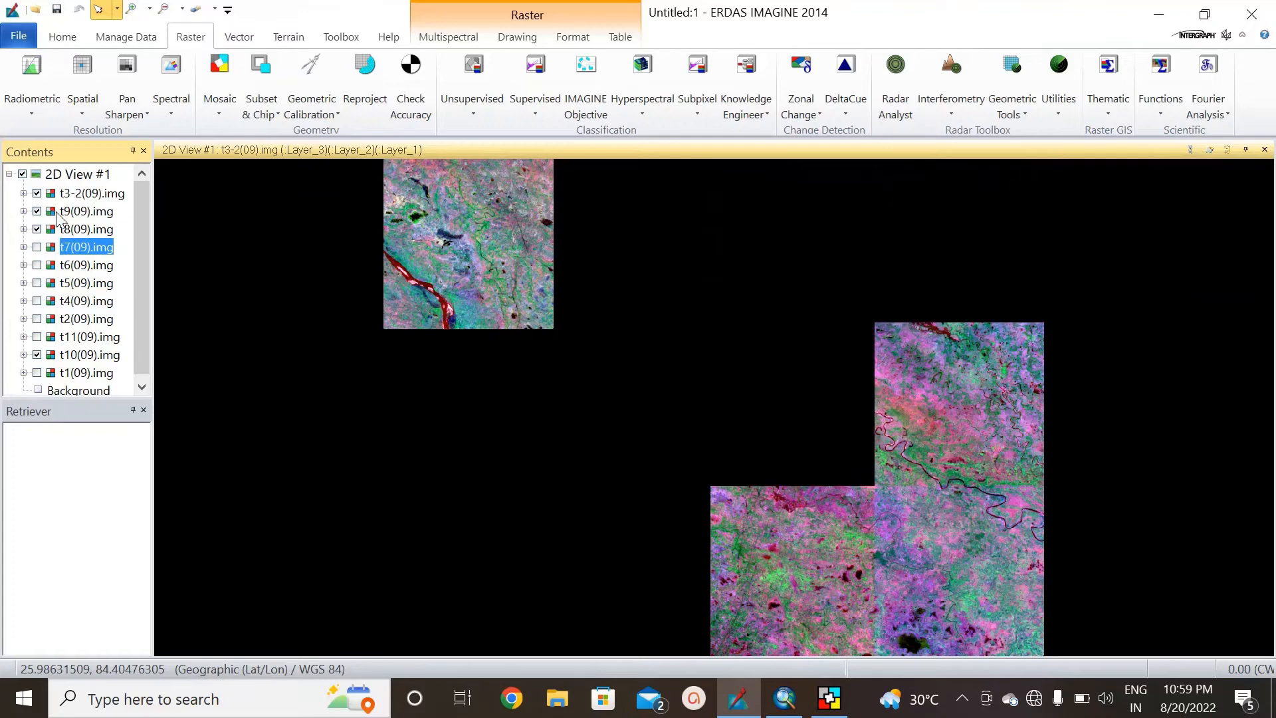
Close all the (09) tile images to empty the 2D view.
left_click(18, 36)
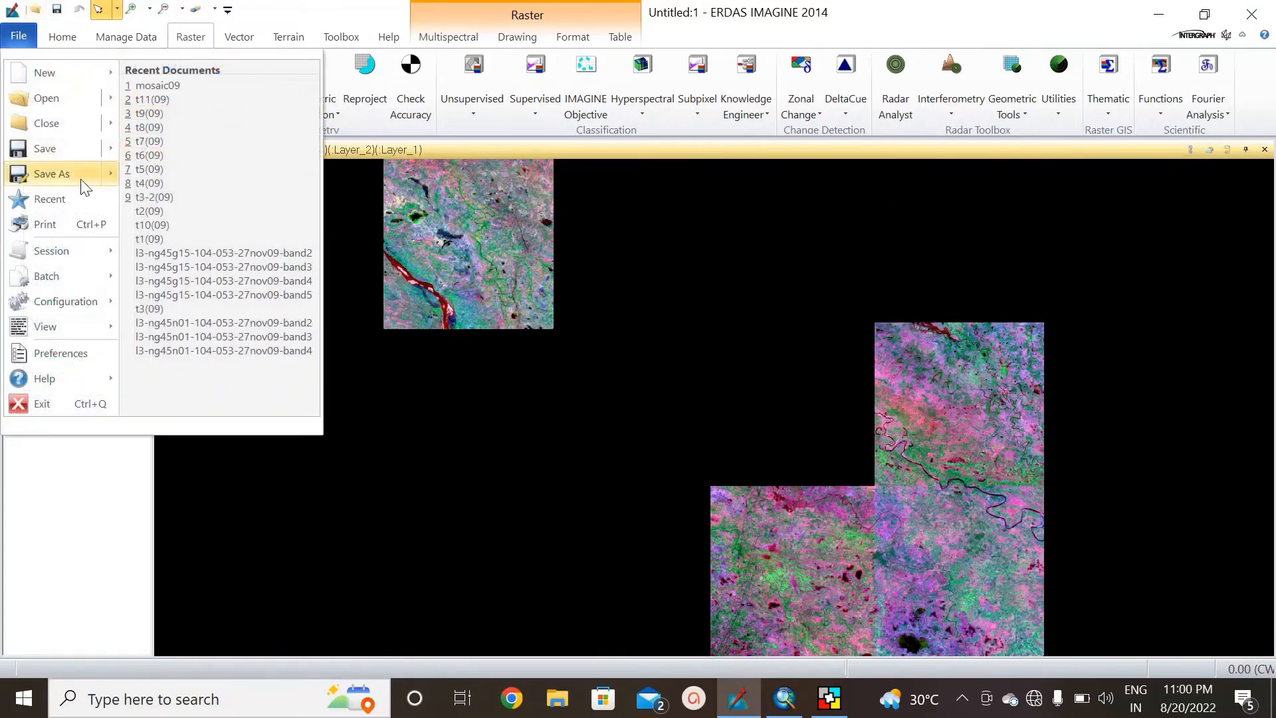
mouse_move(105, 125)
left_click(193, 143)
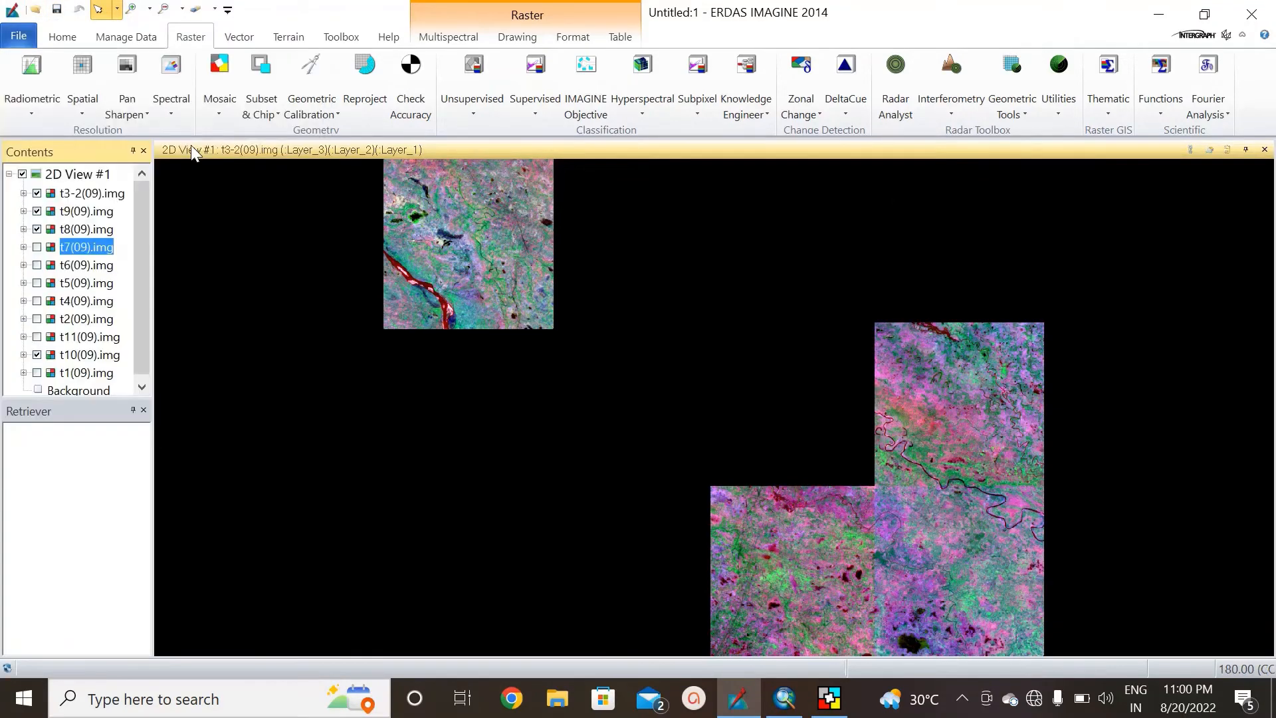
Open the recent raster mosaic09.img from the remote seinsing folder in the empty 2D view.
right_click(558, 332)
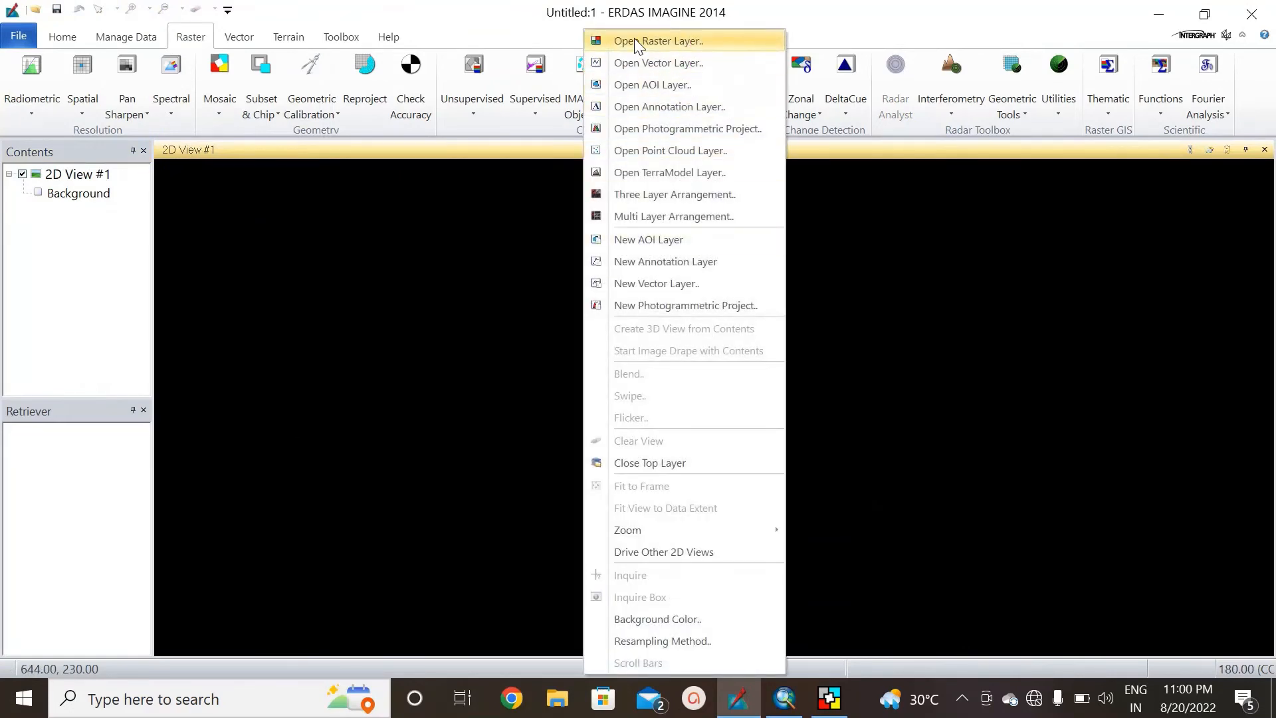
left_click(634, 41)
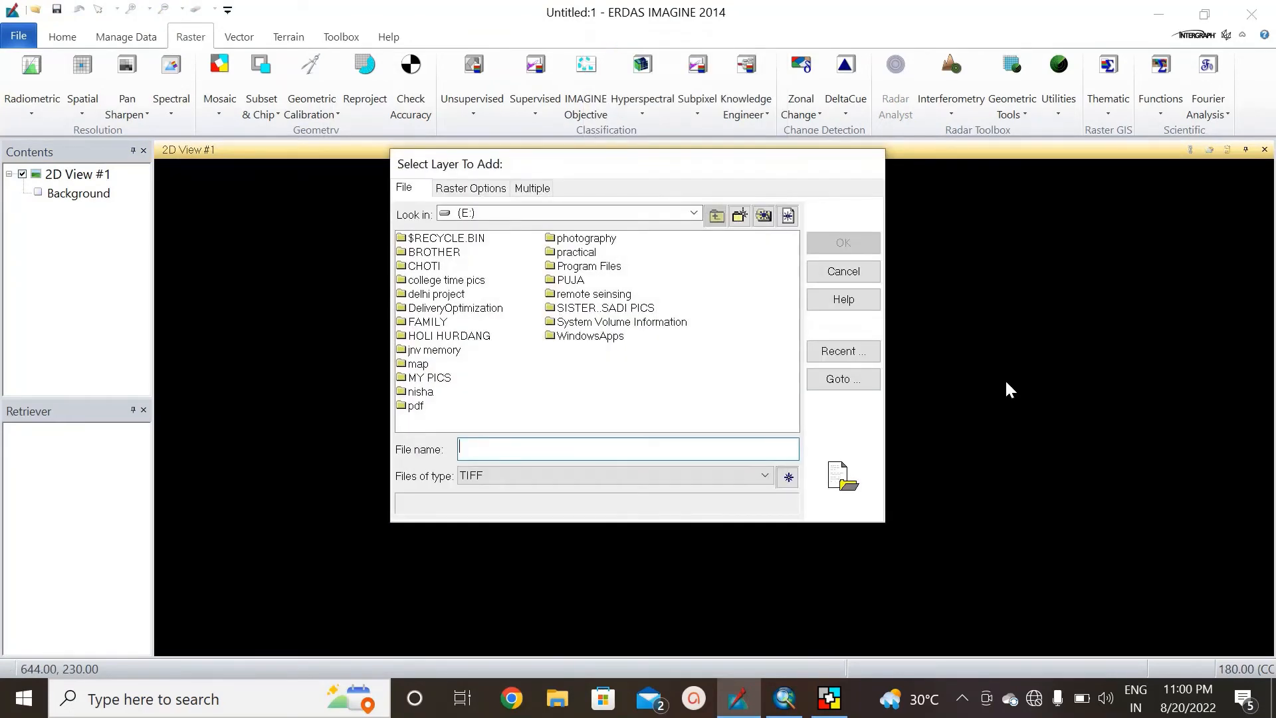
left_click(832, 354)
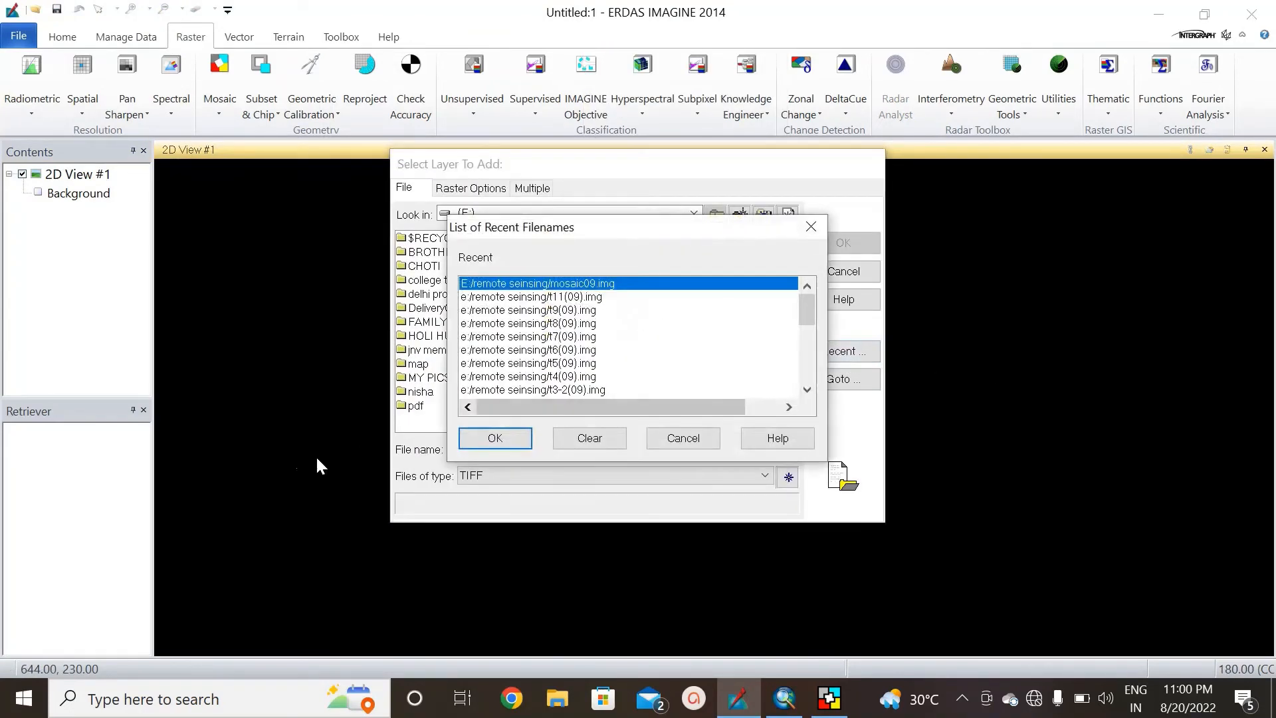
left_click(512, 437)
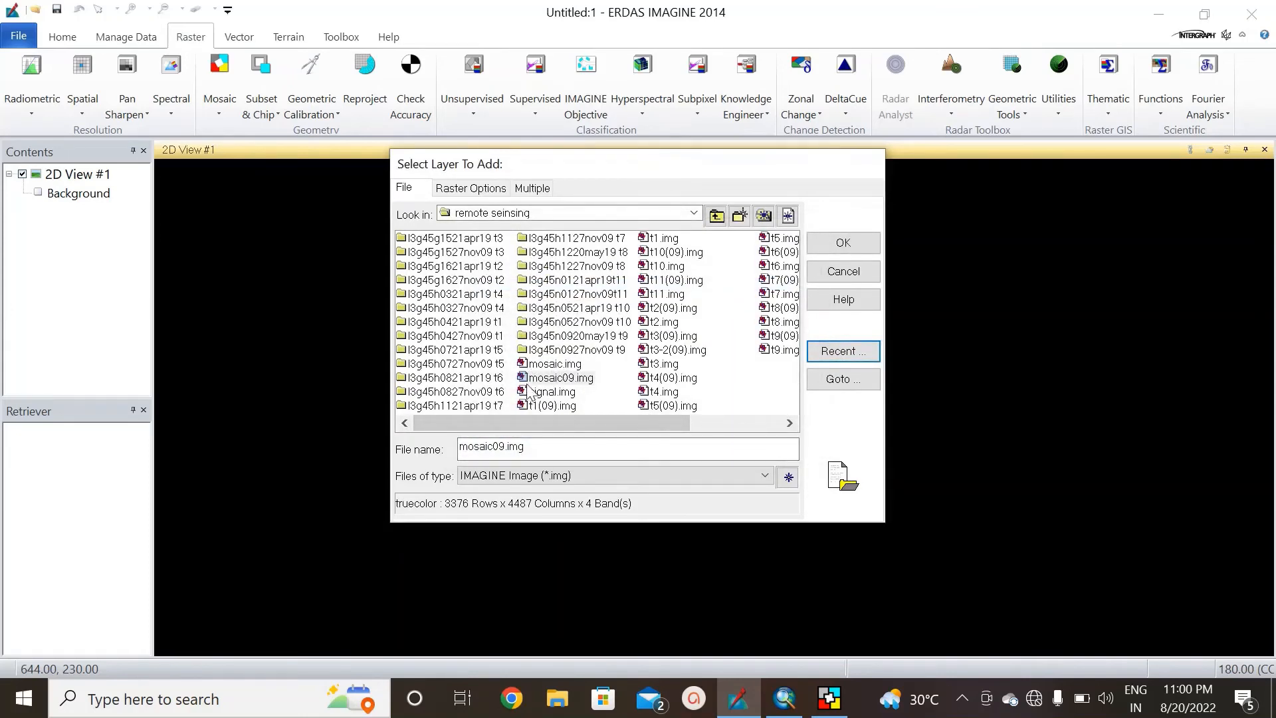
left_click(570, 380)
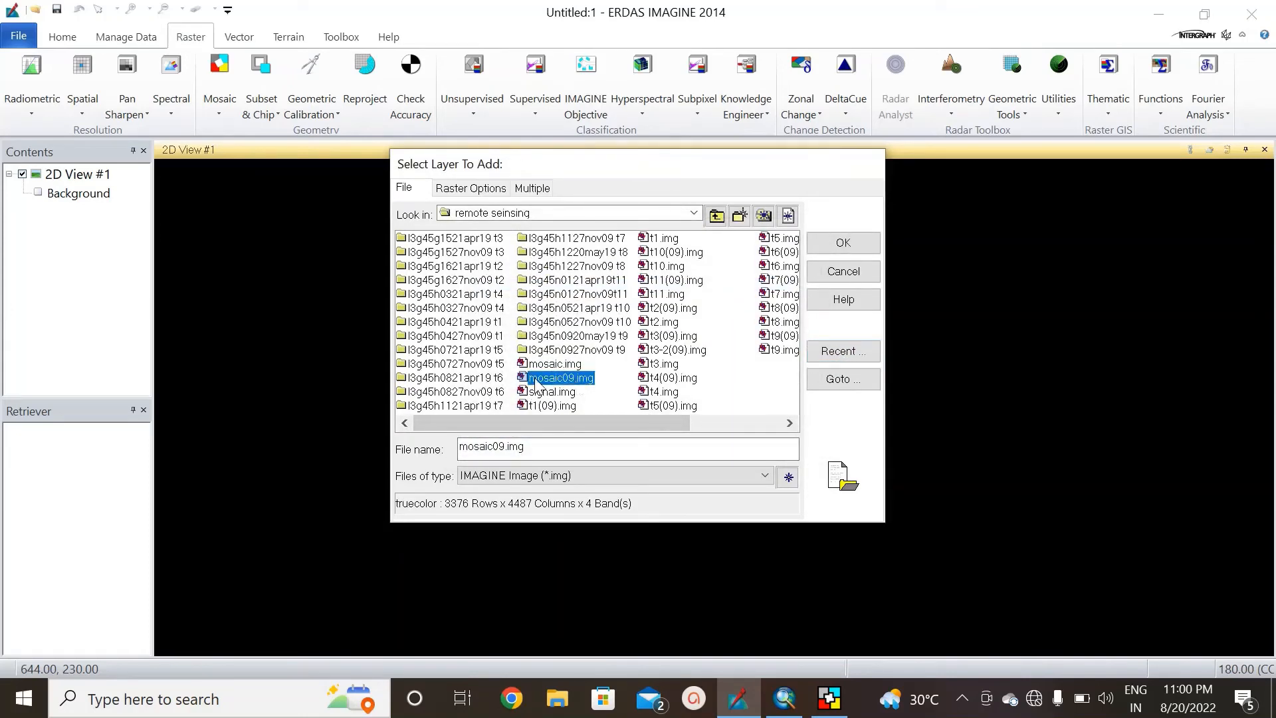
left_click(851, 241)
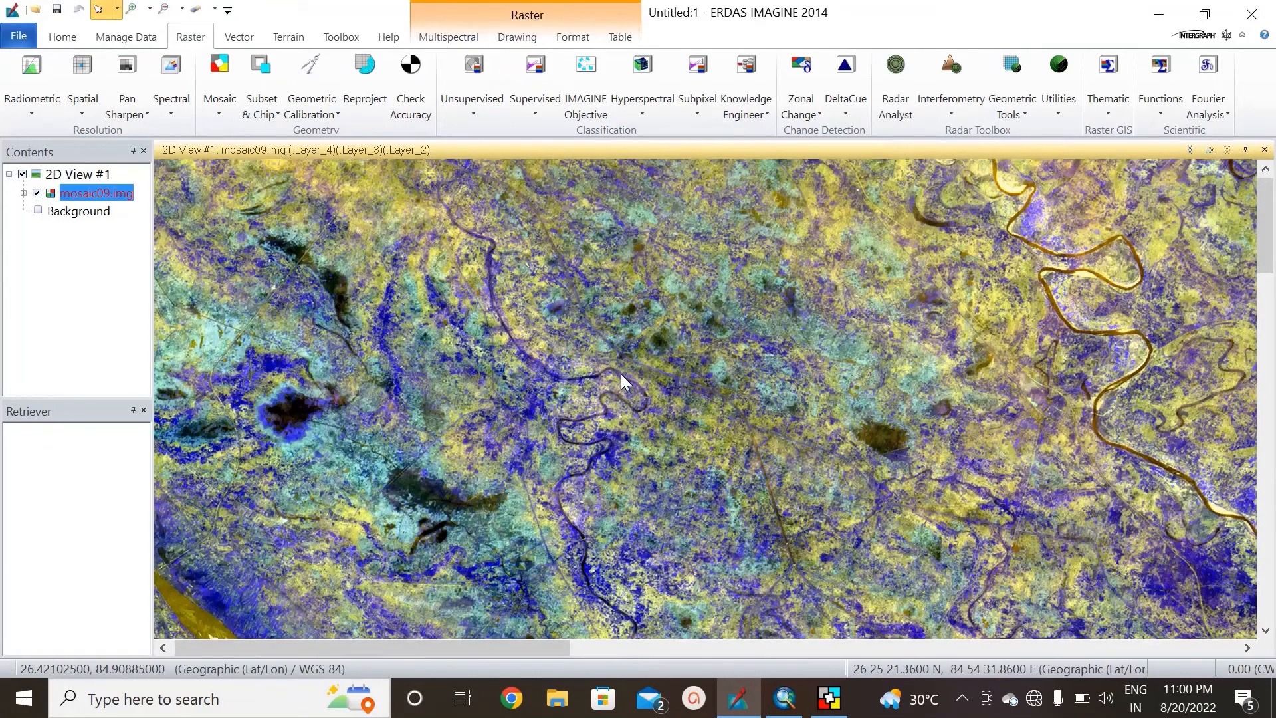
Fit the mosaic09.img image to the frame of the 2D view.
left_click(63, 37)
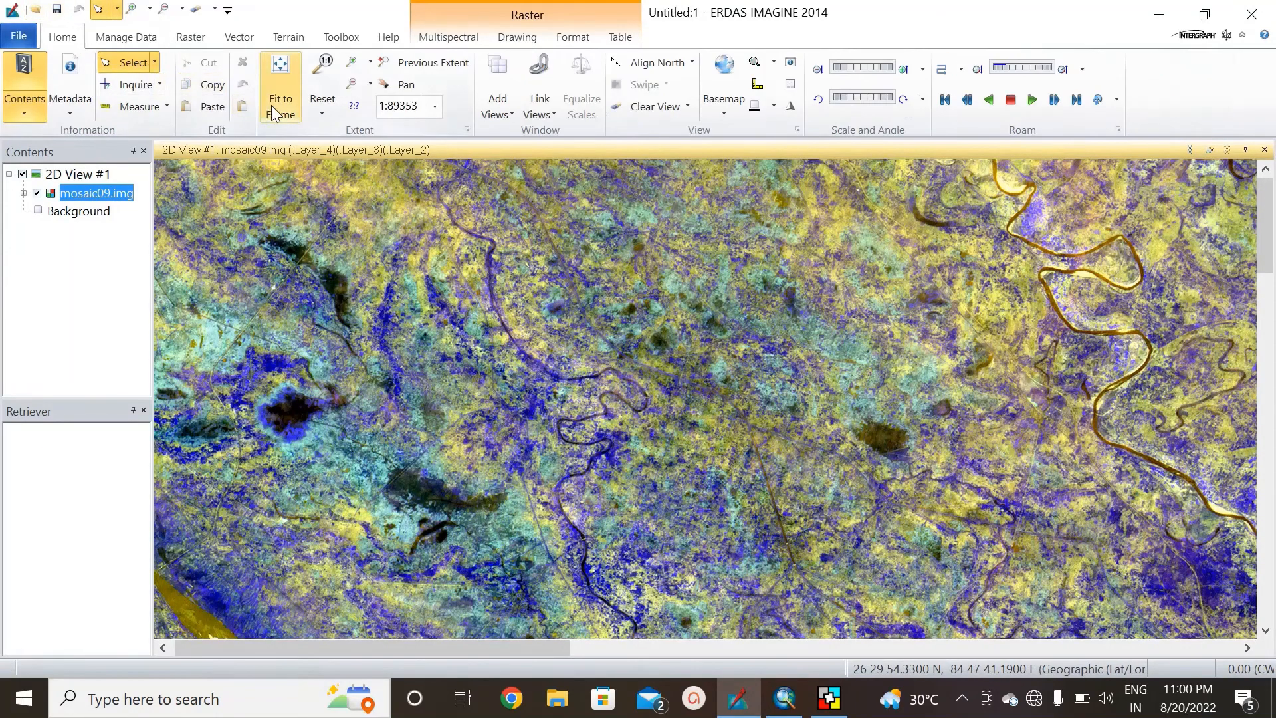